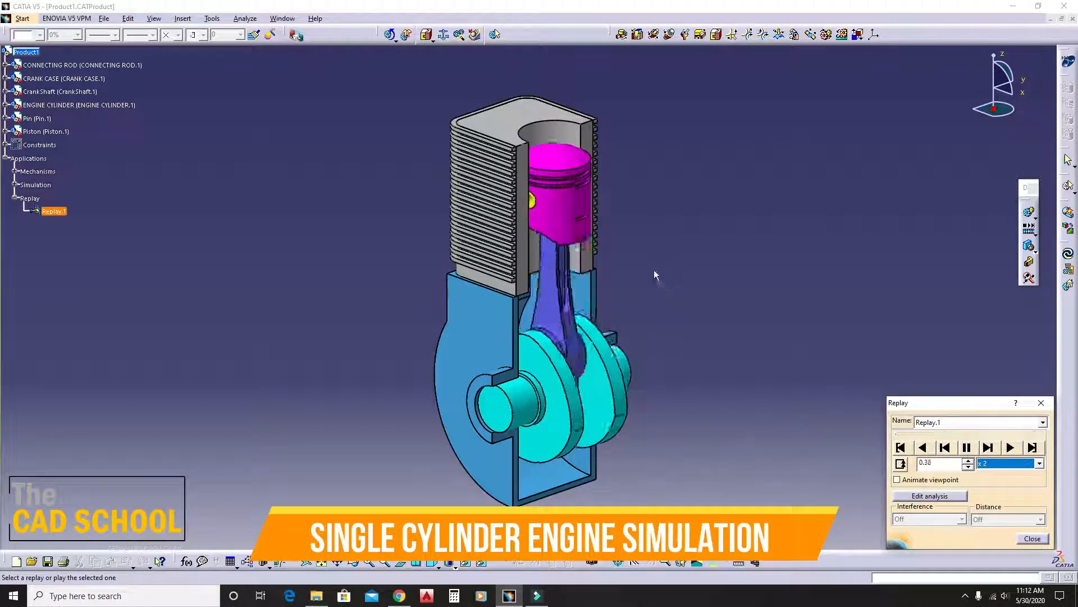
pyautogui.moveTo(667, 298); pyautogui.dragTo(622, 292, button='middle')
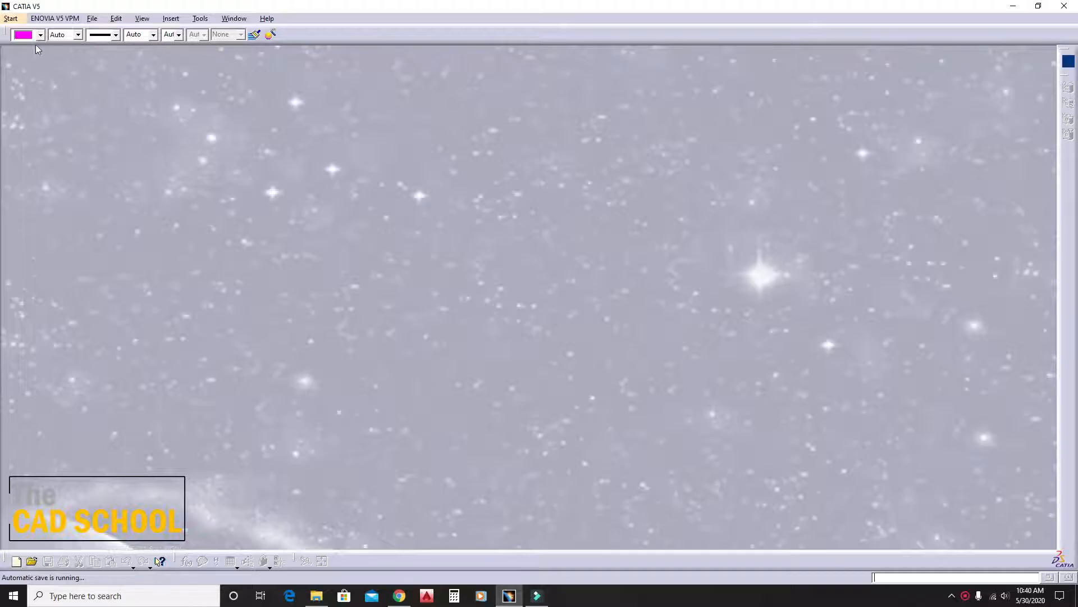
# Step: Start a new product in the Assembly Design workbench
pyautogui.click(12, 19)
pyautogui.moveTo(34, 44)
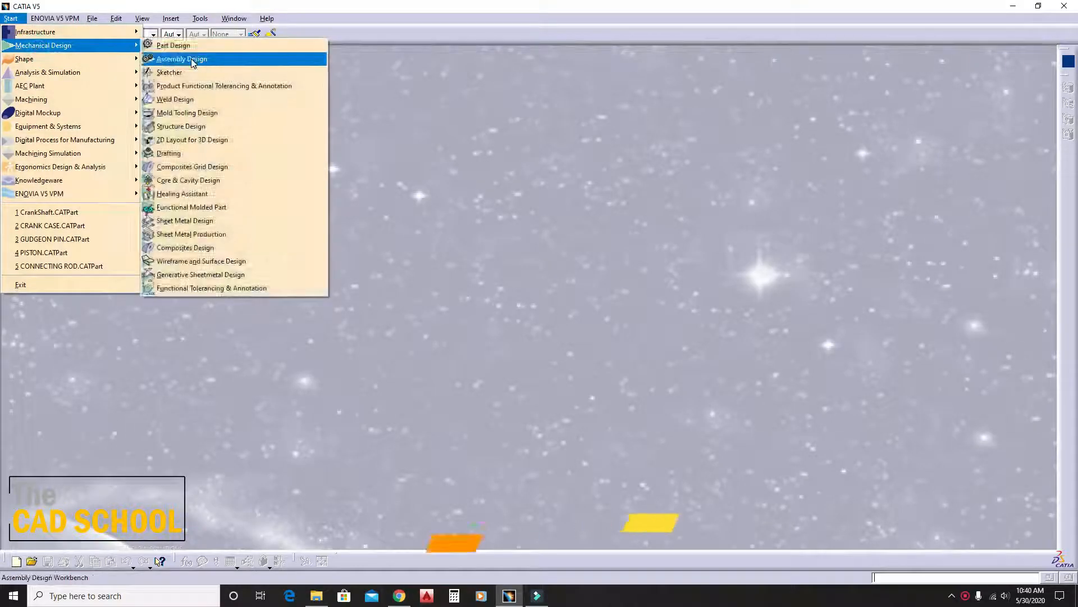
pyautogui.click(185, 52)
# Step: Insert all six existing parts from the SINGLE CYLINDER ENGINE folder into Product1: connecting rod, crank case, crankshaft, engine cylinder, gudgeon pin and piston
pyautogui.rightClick(25, 52)
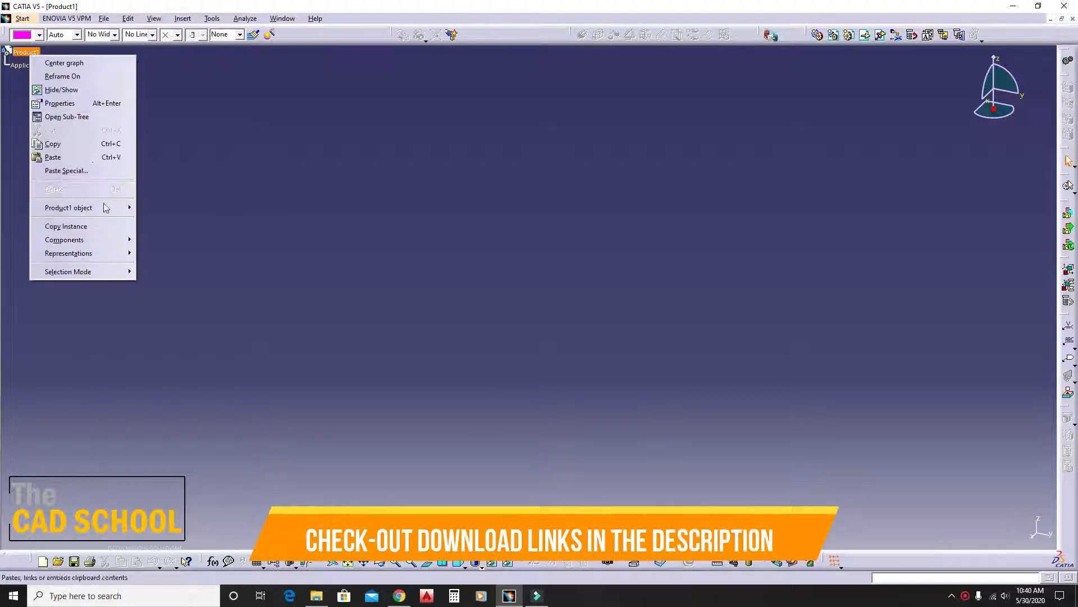
pyautogui.moveTo(108, 240)
pyautogui.click(221, 292)
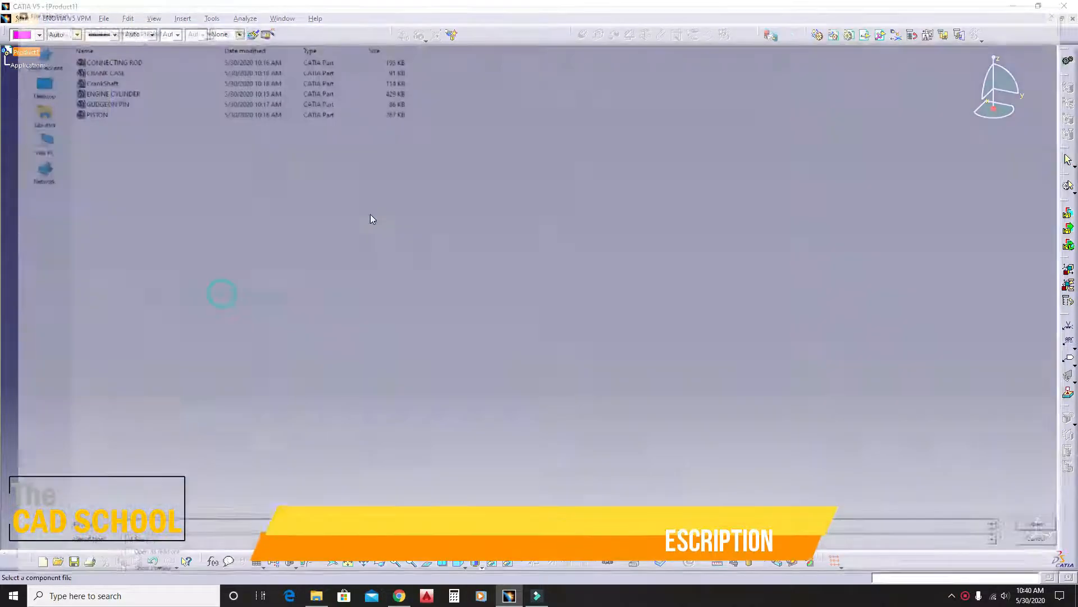
pyautogui.moveTo(138, 172); pyautogui.dragTo(81, 61)
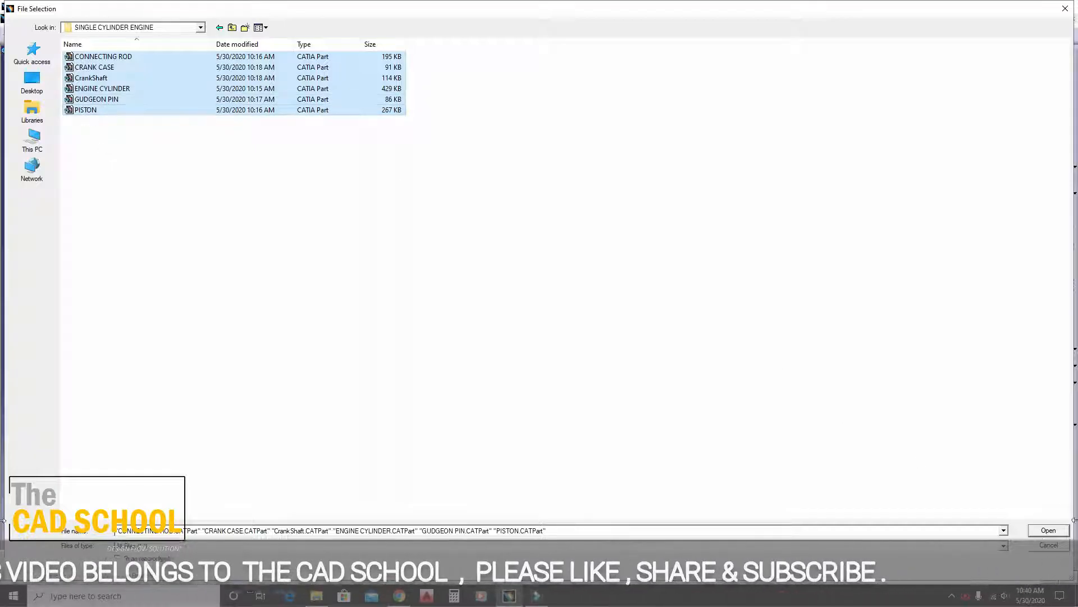
pyautogui.click(1035, 531)
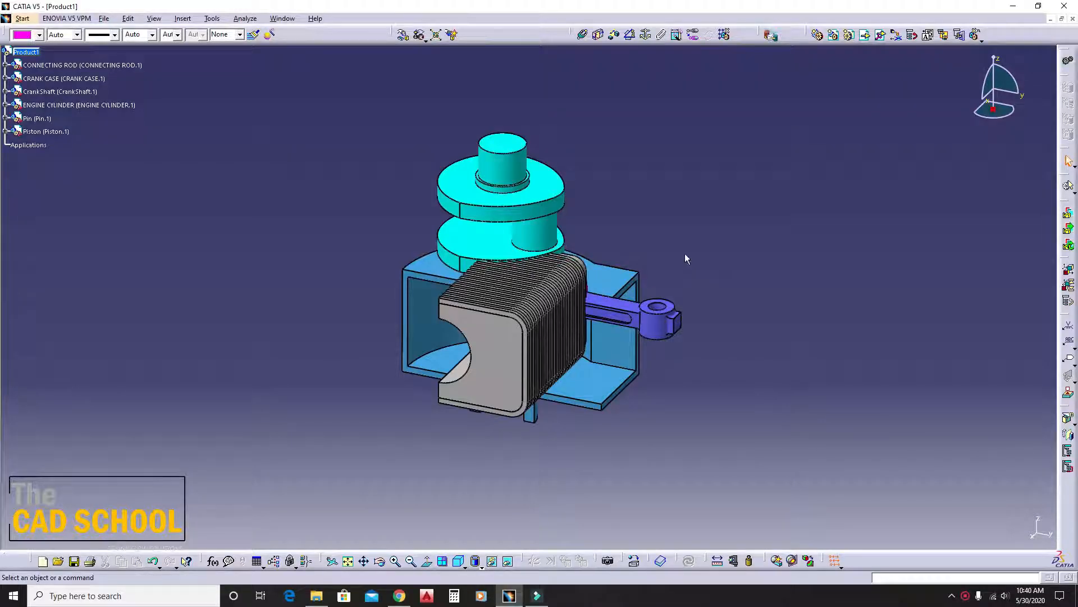
# Step: Use Manipulation along the Y axis to pull the engine cylinder and the crank case out of the cluster in opposite directions
pyautogui.moveTo(640, 196)
pyautogui.mouseDown(button='middle')
pyautogui.moveTo(618, 234)
pyautogui.moveTo(630, 208)
pyautogui.mouseUp(button='middle')
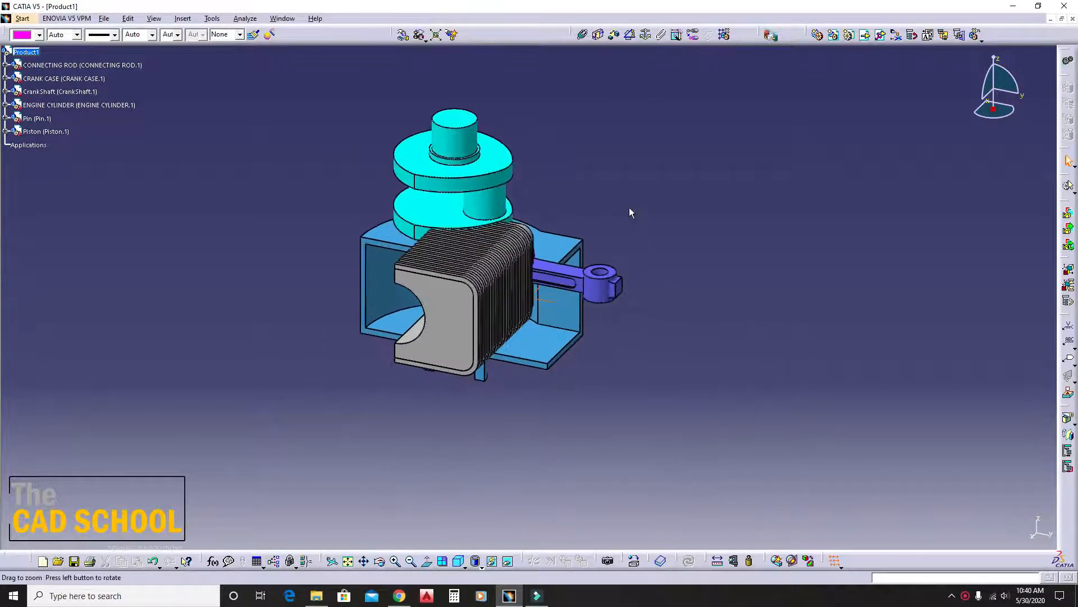
pyautogui.moveTo(580, 163); pyautogui.dragTo(526, 124, button='middle')
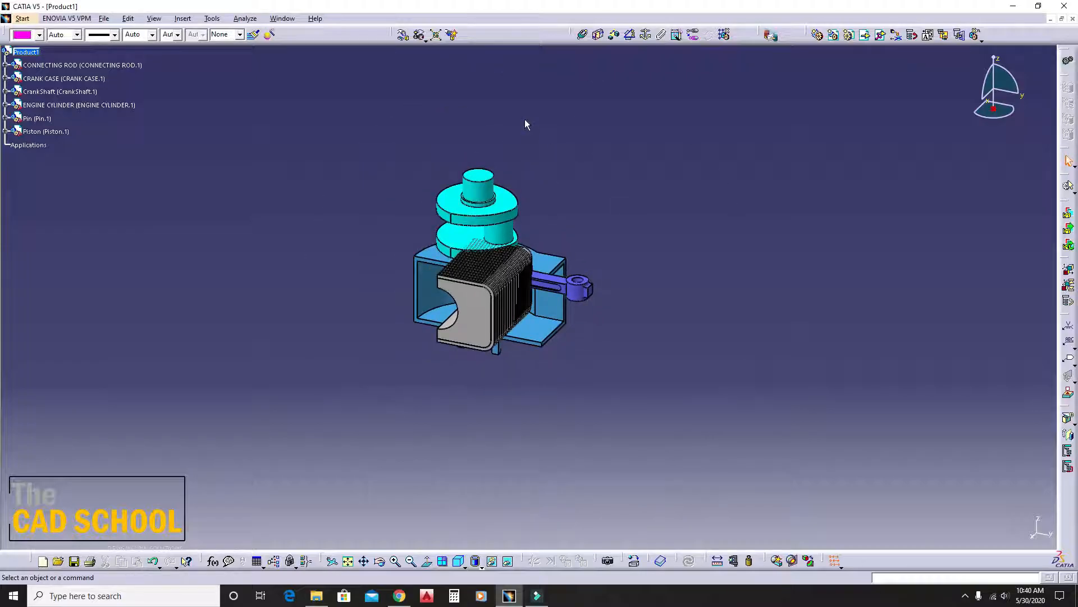
pyautogui.click(404, 35)
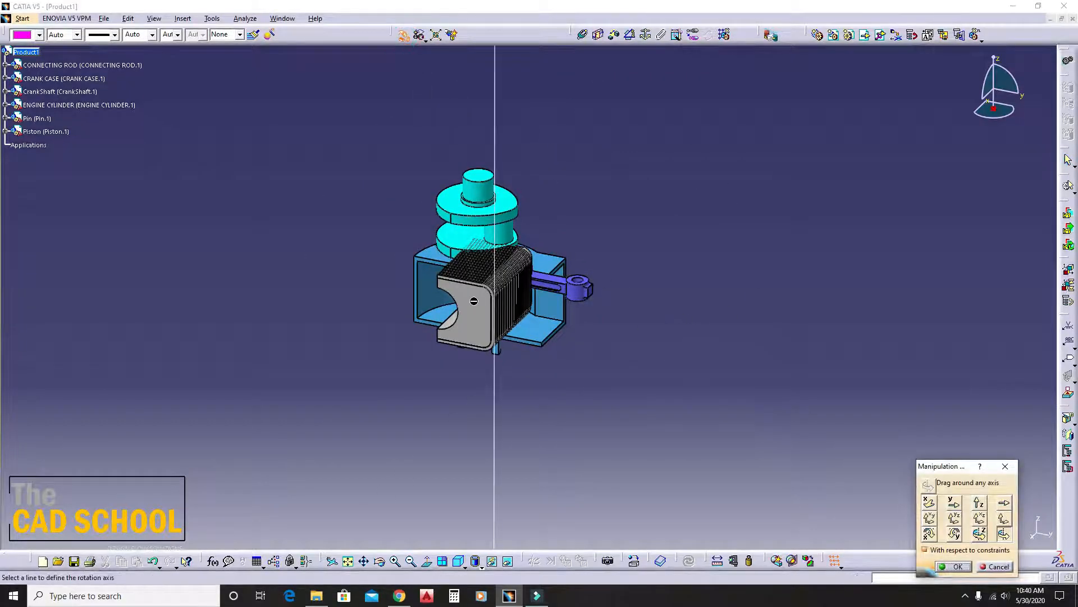
pyautogui.click(955, 550)
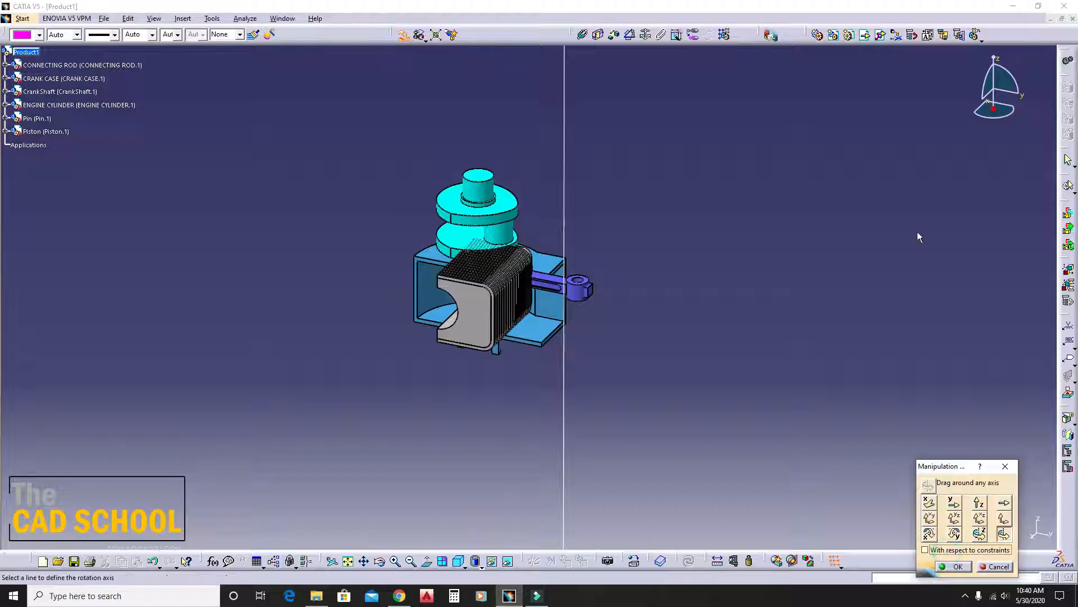
pyautogui.click(953, 507)
pyautogui.moveTo(474, 309); pyautogui.dragTo(696, 336)
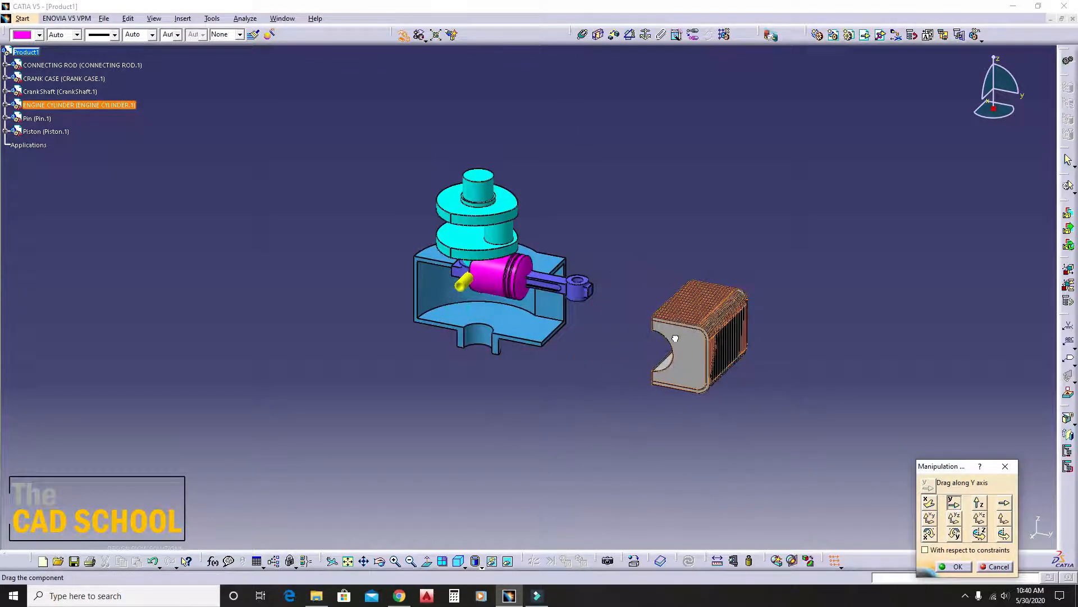
pyautogui.keyDown('ctrl'); pyautogui.moveTo(644, 275); pyautogui.dragTo(642, 260, button='middle'); pyautogui.keyUp('ctrl')
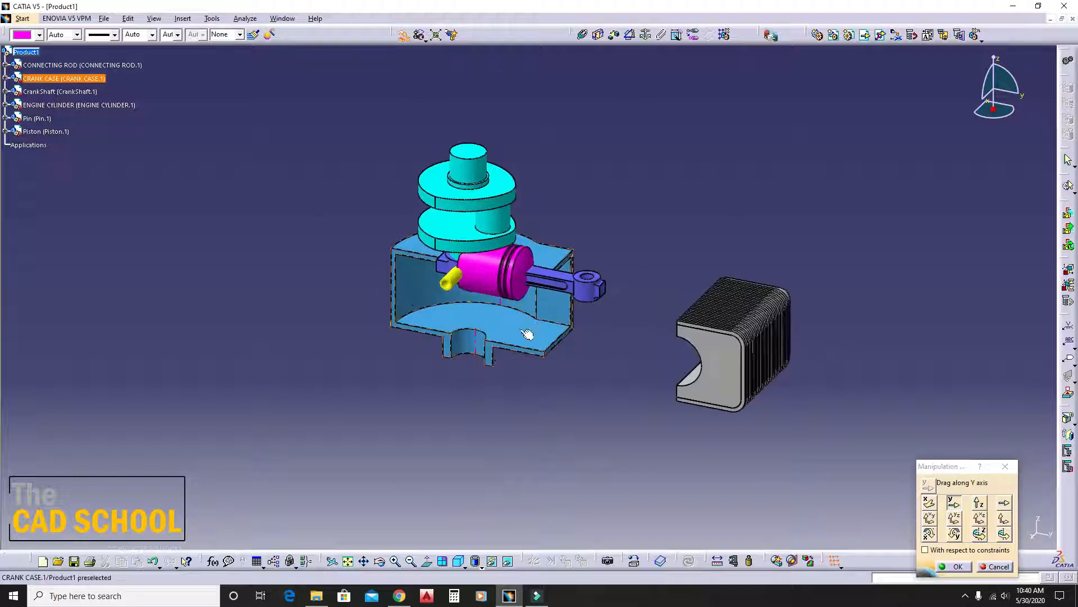
pyautogui.moveTo(529, 336); pyautogui.dragTo(297, 272)
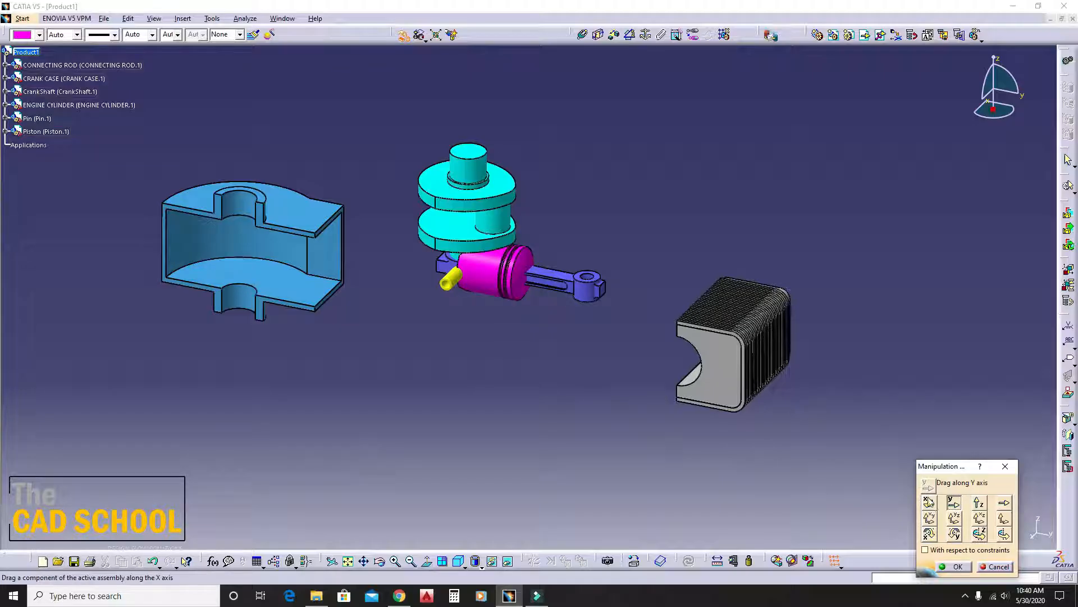
# Step: Spread the piston, connecting rod and crankshaft apart along the X axis so all components are separated, and finish the manipulation
pyautogui.click(929, 502)
pyautogui.moveTo(506, 261); pyautogui.dragTo(394, 362)
pyautogui.moveTo(531, 283); pyautogui.dragTo(631, 172)
pyautogui.moveTo(495, 219); pyautogui.dragTo(665, 68)
pyautogui.moveTo(765, 261); pyautogui.dragTo(688, 334, button='middle')
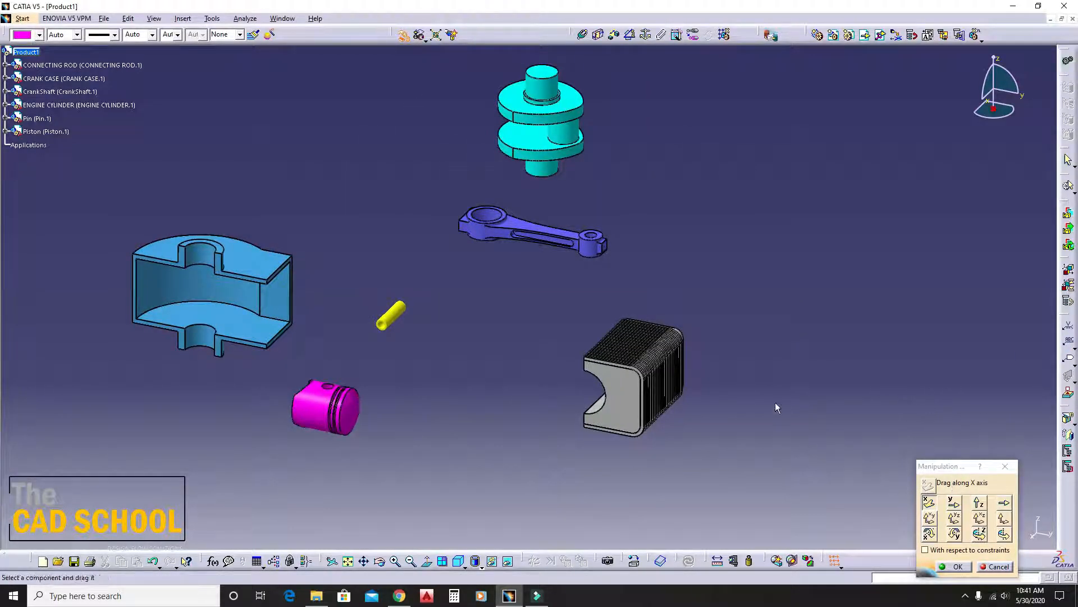
pyautogui.click(955, 566)
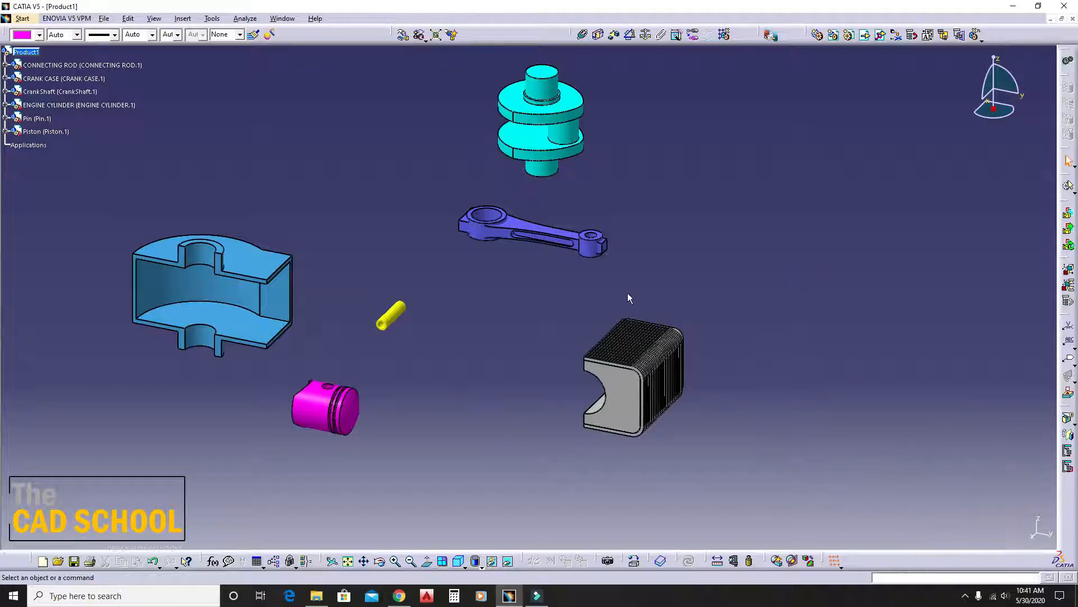
# Step: Fix the crank case in space with a Fix Component constraint
pyautogui.keyDown('ctrl'); pyautogui.moveTo(628, 298); pyautogui.dragTo(662, 304, button='middle'); pyautogui.keyUp('ctrl')
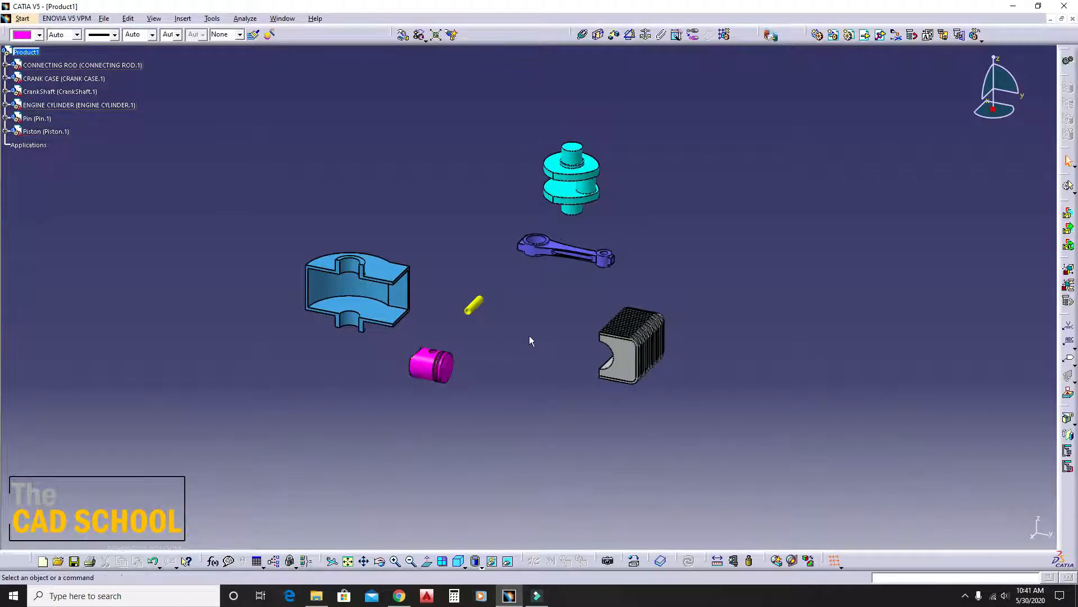
pyautogui.click(459, 560)
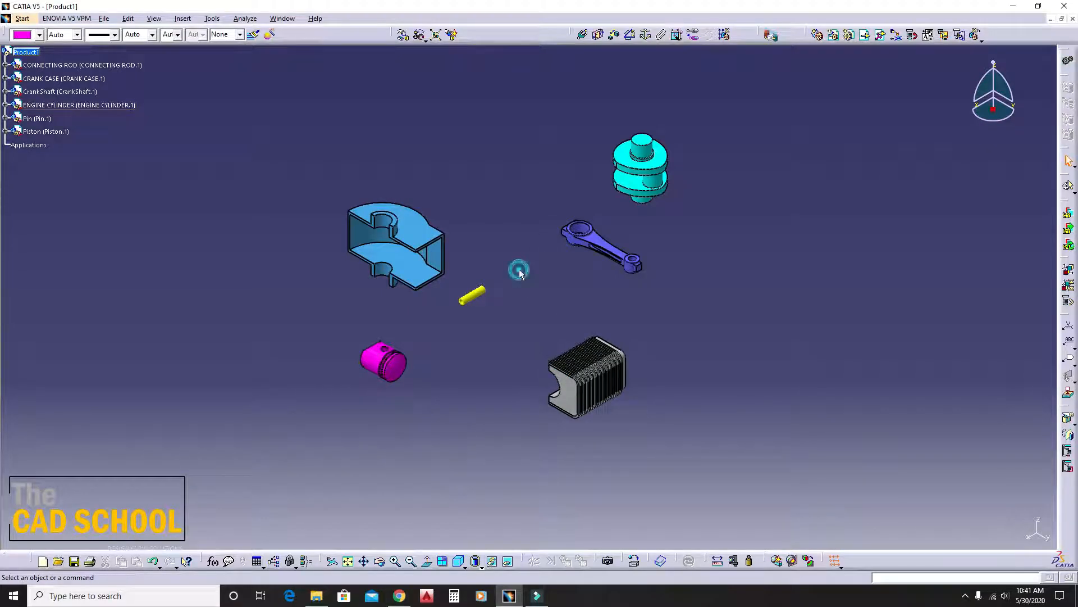
pyautogui.moveTo(496, 263); pyautogui.dragTo(541, 236, button='middle')
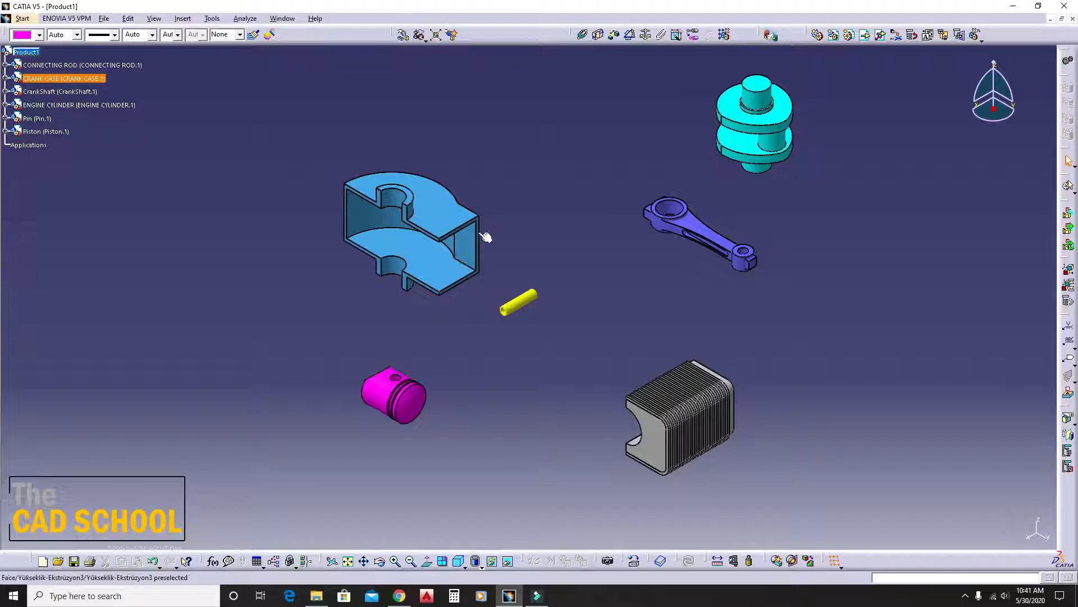
pyautogui.keyDown('ctrl'); pyautogui.moveTo(488, 236); pyautogui.dragTo(514, 192, button='middle'); pyautogui.keyUp('ctrl')
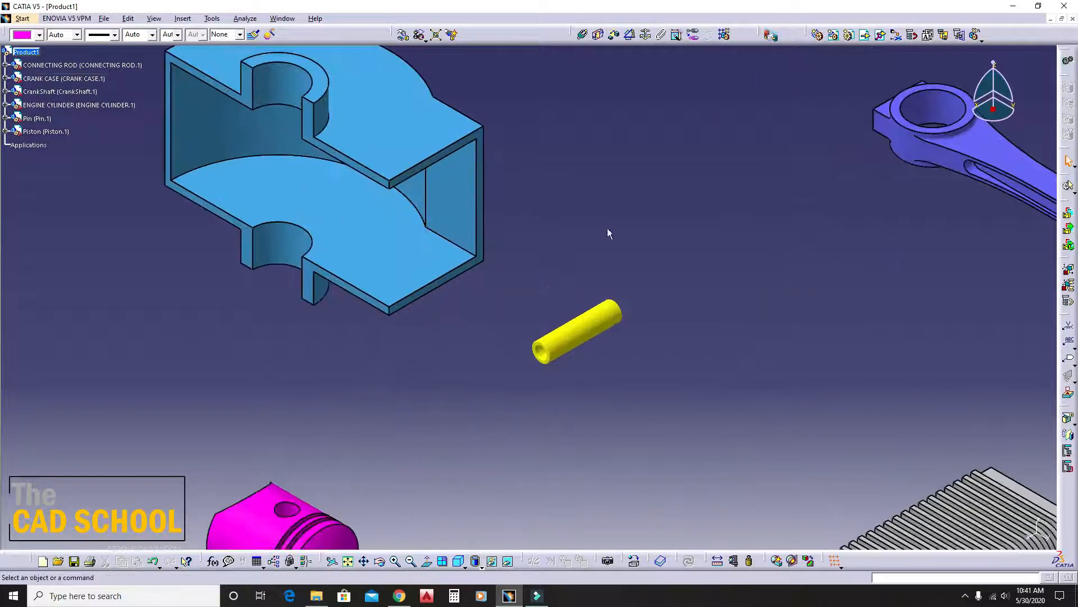
pyautogui.keyDown('ctrl'); pyautogui.moveTo(691, 251); pyautogui.dragTo(690, 316, button='middle'); pyautogui.keyUp('ctrl')
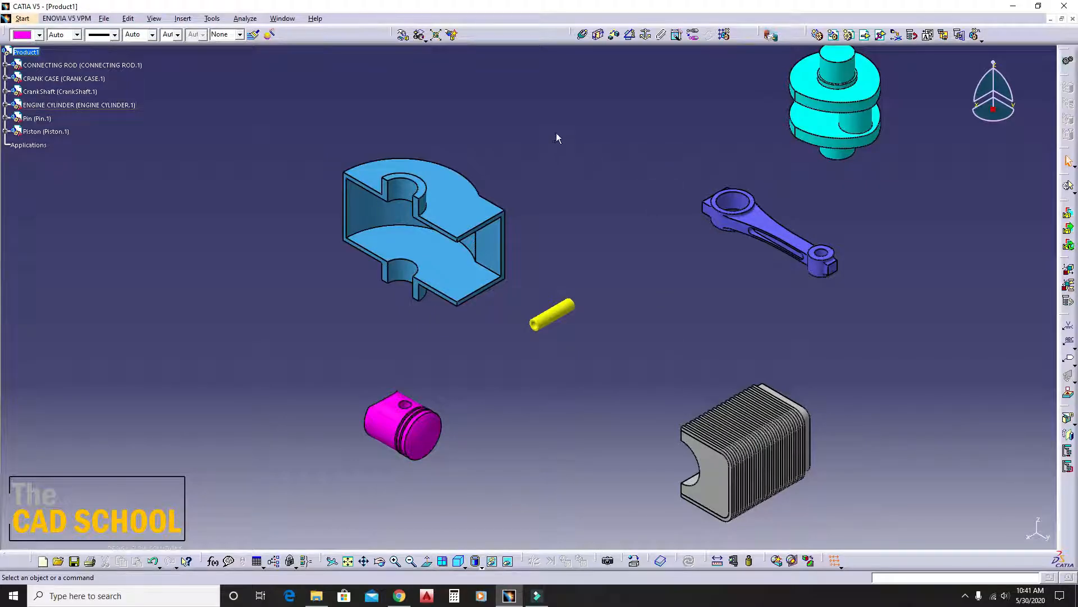
pyautogui.click(646, 36)
pyautogui.click(489, 195)
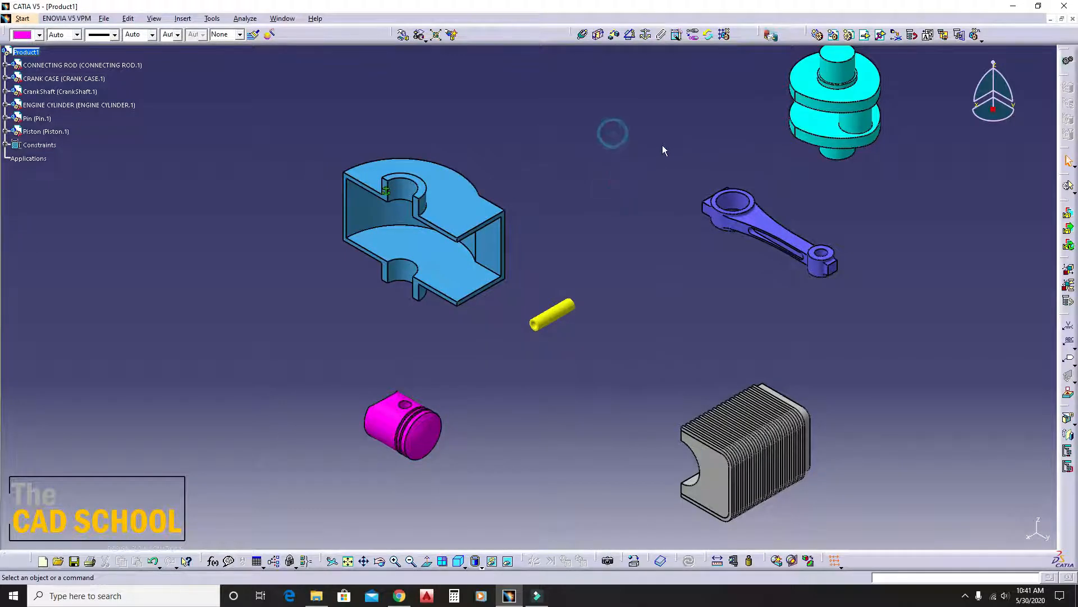
# Step: Rotate the engine cylinder about one of its horizontal edges with Manipulation so that its bore stands vertically
pyautogui.click(406, 42)
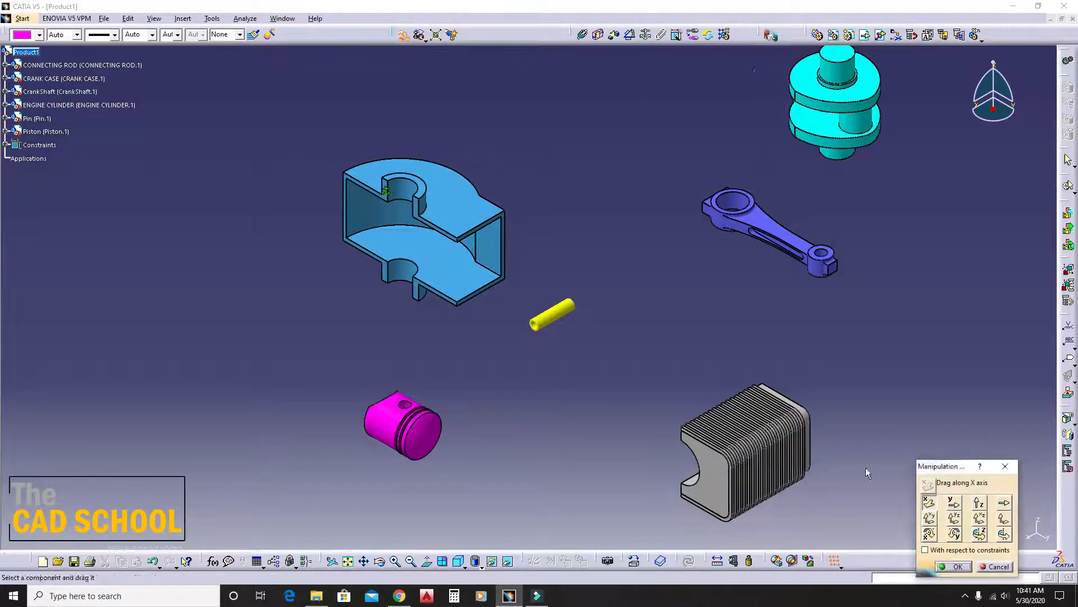
pyautogui.moveTo(869, 472); pyautogui.dragTo(767, 337, button='middle')
pyautogui.click(1003, 534)
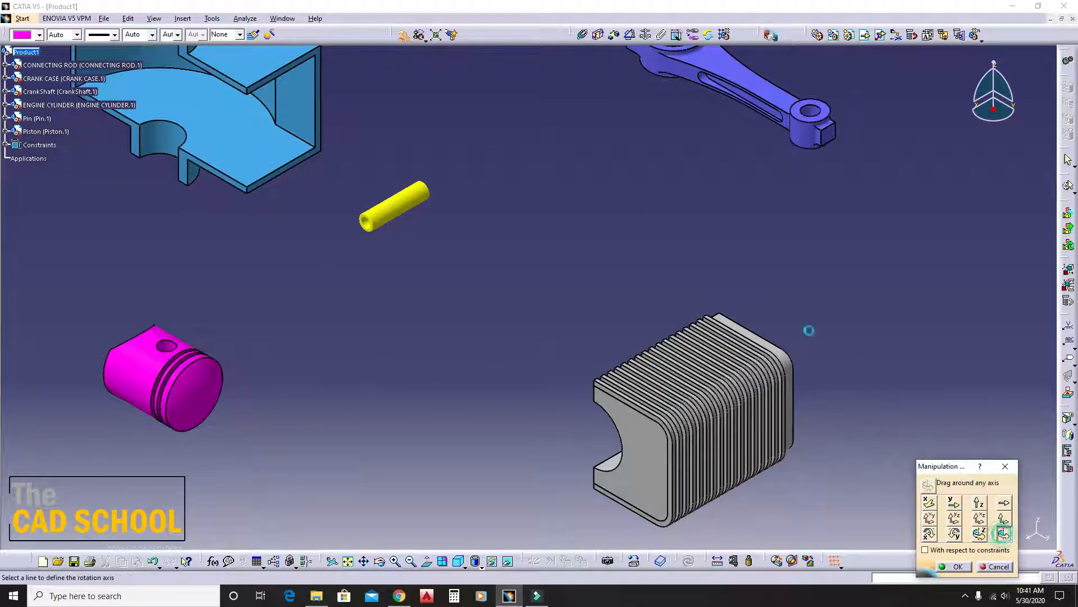
pyautogui.click(755, 334)
pyautogui.moveTo(753, 336); pyautogui.dragTo(796, 265)
pyautogui.moveTo(633, 269); pyautogui.dragTo(694, 301, button='middle')
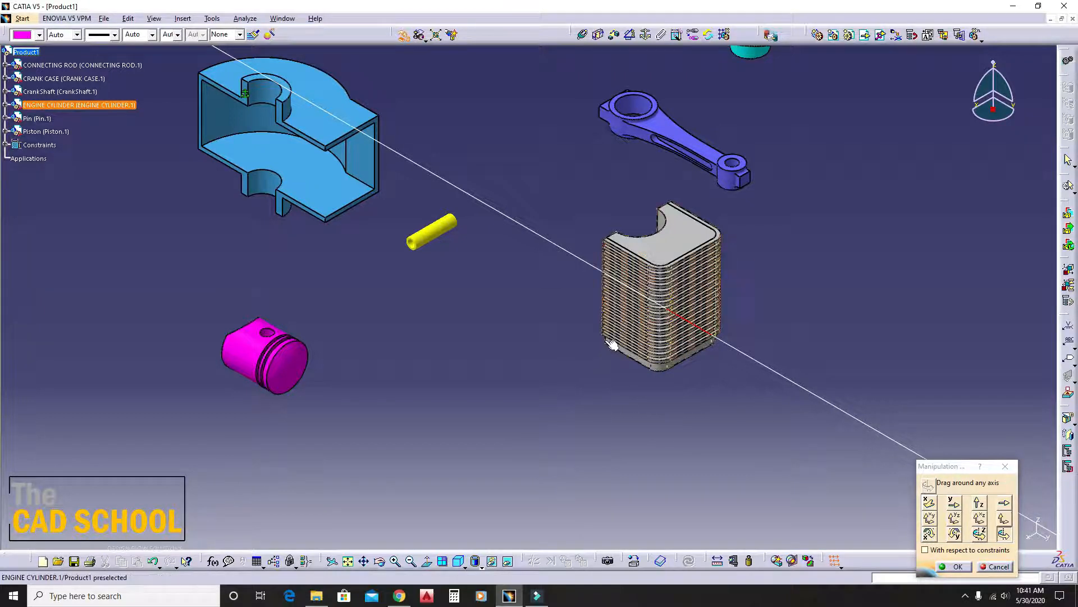
pyautogui.click(958, 566)
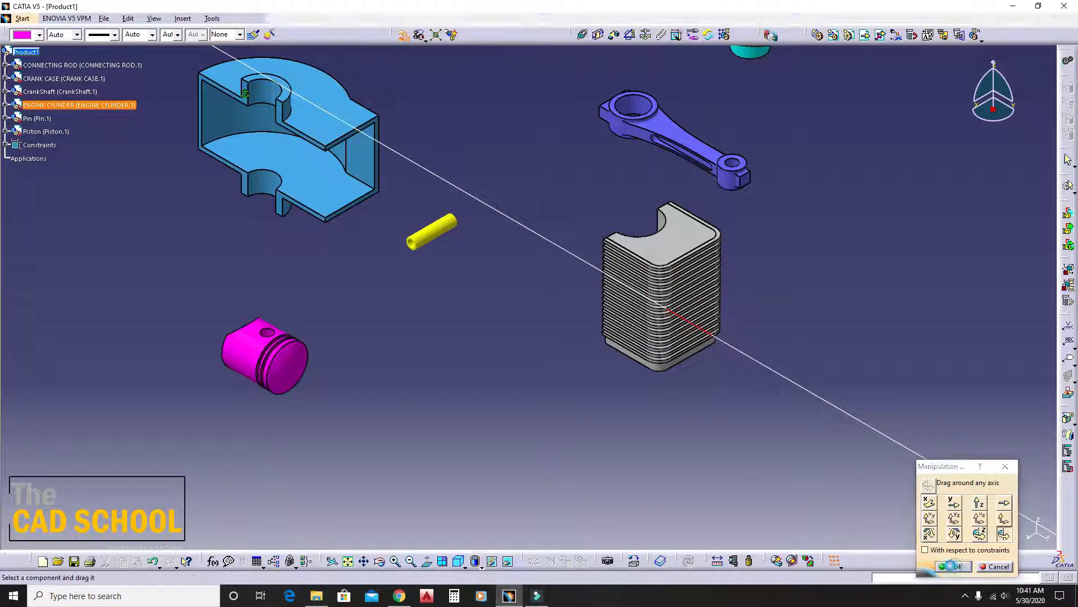
# Step: Rotate the engine cylinder about its vertical edge so that its cut-away side faces the same way as the crank case opening
pyautogui.click(403, 36)
pyautogui.moveTo(641, 391); pyautogui.dragTo(647, 326, button='middle')
pyautogui.click(734, 412)
pyautogui.moveTo(642, 248); pyautogui.dragTo(654, 298, button='middle')
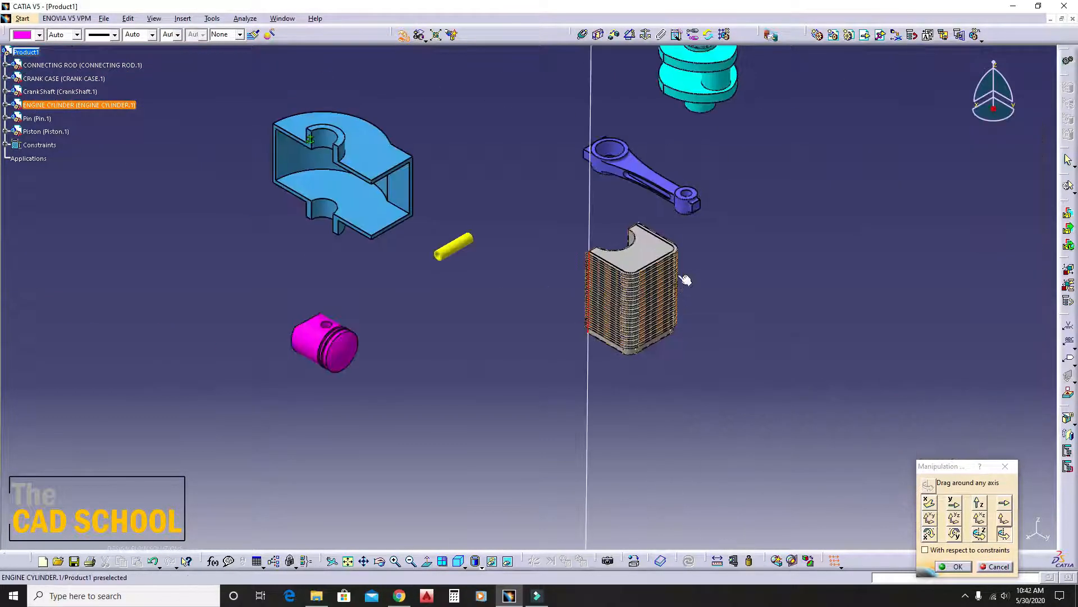
pyautogui.moveTo(683, 279); pyautogui.dragTo(598, 180)
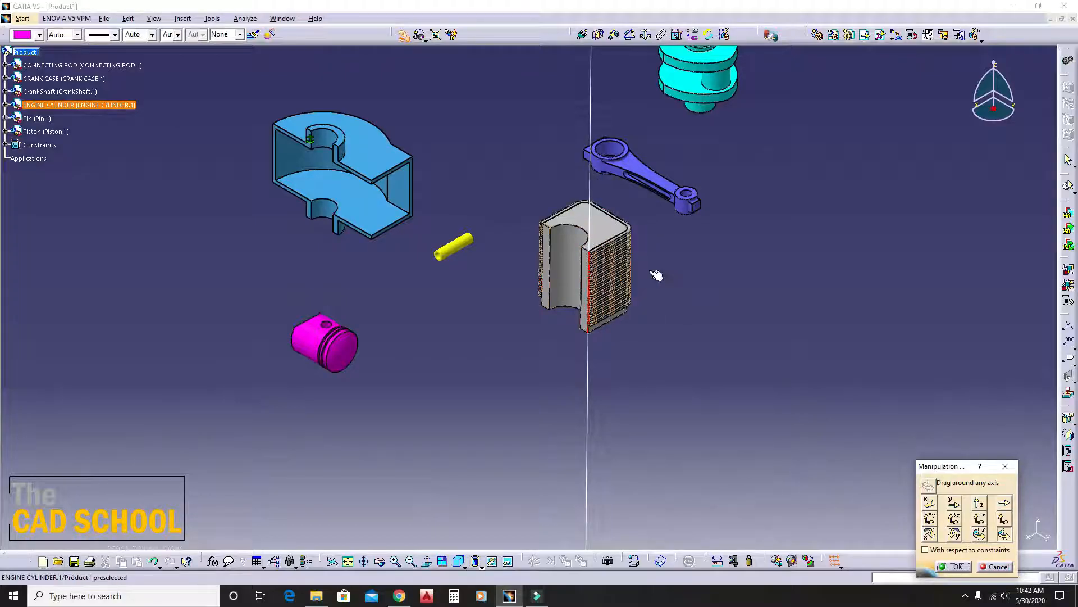
pyautogui.moveTo(703, 284); pyautogui.dragTo(711, 230, button='middle')
pyautogui.moveTo(574, 175); pyautogui.dragTo(565, 176)
pyautogui.moveTo(790, 322); pyautogui.dragTo(788, 381, button='middle')
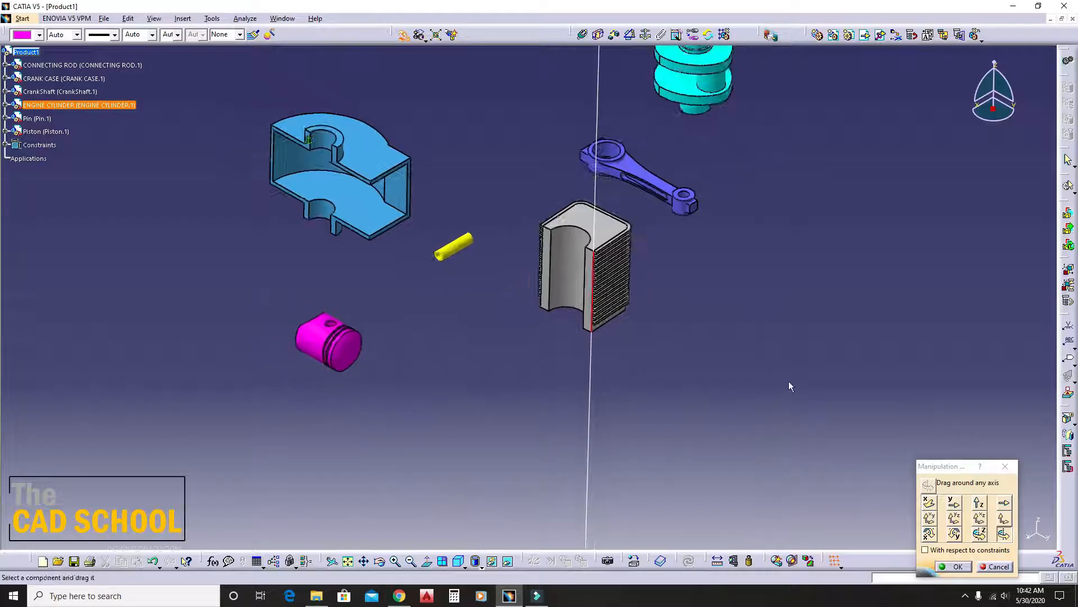
pyautogui.click(946, 569)
# Step: Add a 0° angle constraint between the engine cylinder's cut face and the crank case's cut face, and update the assembly
pyautogui.moveTo(710, 269); pyautogui.dragTo(730, 228, button='middle')
pyautogui.moveTo(306, 180); pyautogui.dragTo(437, 243, button='middle')
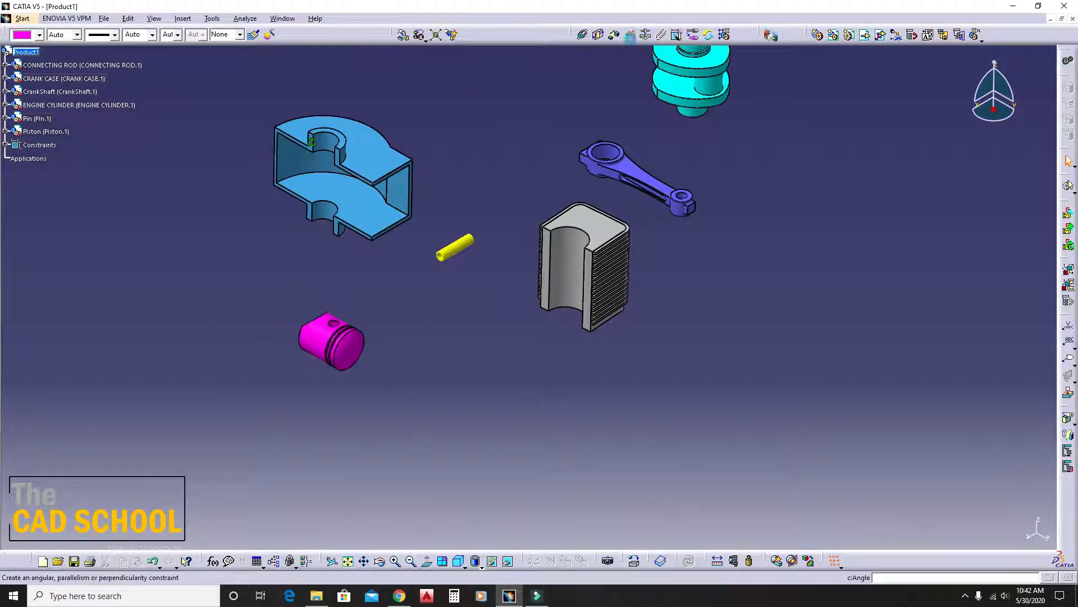
pyautogui.click(630, 35)
pyautogui.moveTo(518, 289); pyautogui.dragTo(518, 167, button='middle')
pyautogui.click(581, 165)
pyautogui.moveTo(349, 144); pyautogui.dragTo(342, 214, button='middle')
pyautogui.moveTo(343, 214); pyautogui.dragTo(505, 256, button='middle')
pyautogui.moveTo(505, 256); pyautogui.dragTo(412, 210, button='middle')
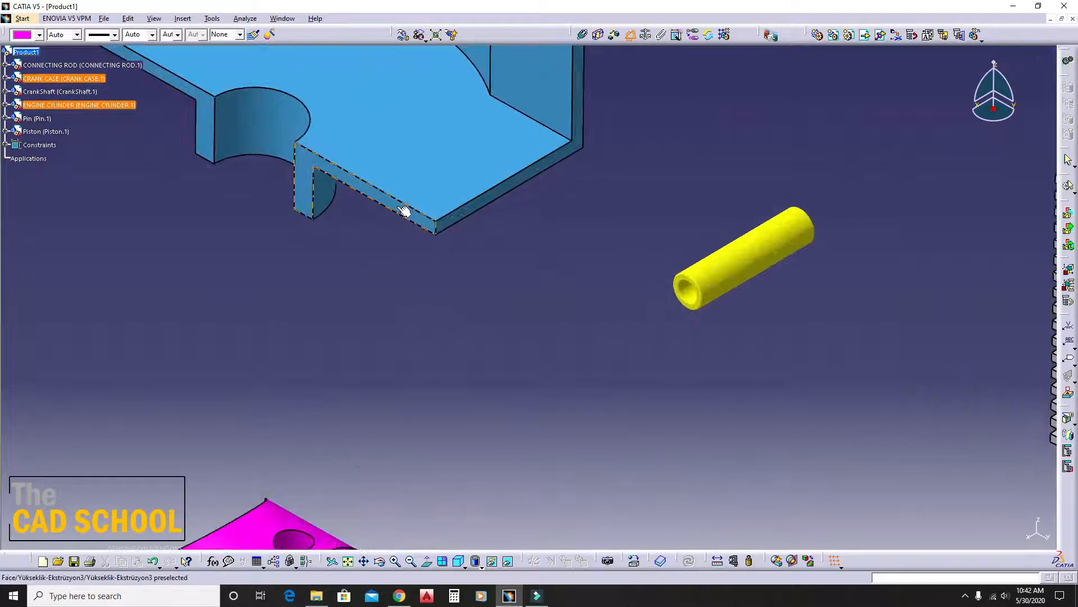
pyautogui.click(402, 215)
pyautogui.moveTo(871, 511); pyautogui.dragTo(695, 497)
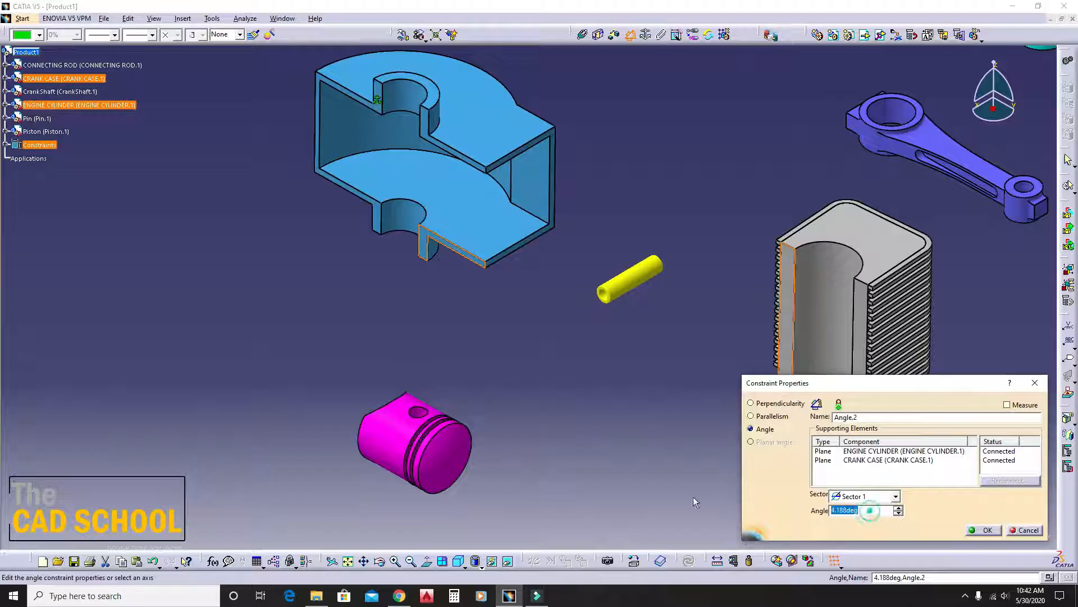
pyautogui.write('0')
pyautogui.click(984, 530)
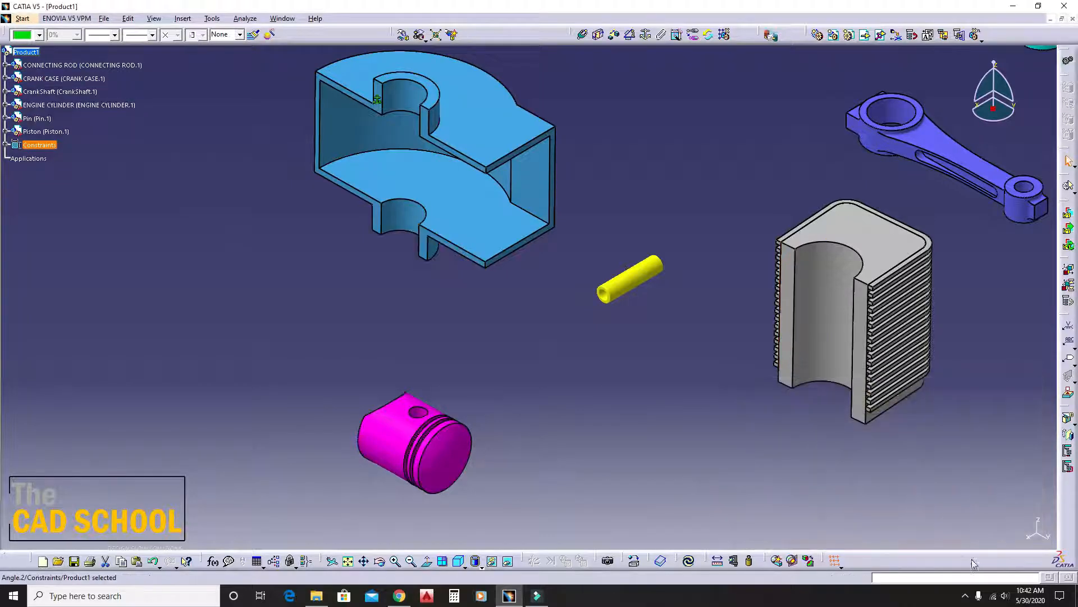
pyautogui.click(694, 396)
pyautogui.click(689, 561)
# Step: Move the engine cylinder upward along the Z axis with Manipulation, clear of the crank case
pyautogui.moveTo(693, 230); pyautogui.dragTo(695, 284, button='middle')
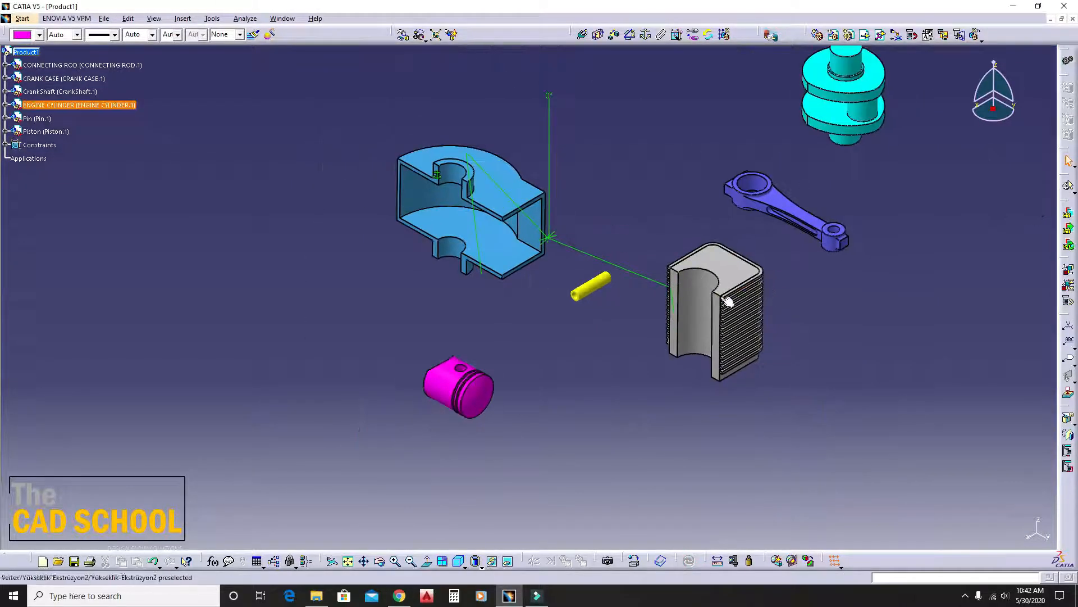
pyautogui.click(403, 34)
pyautogui.click(979, 501)
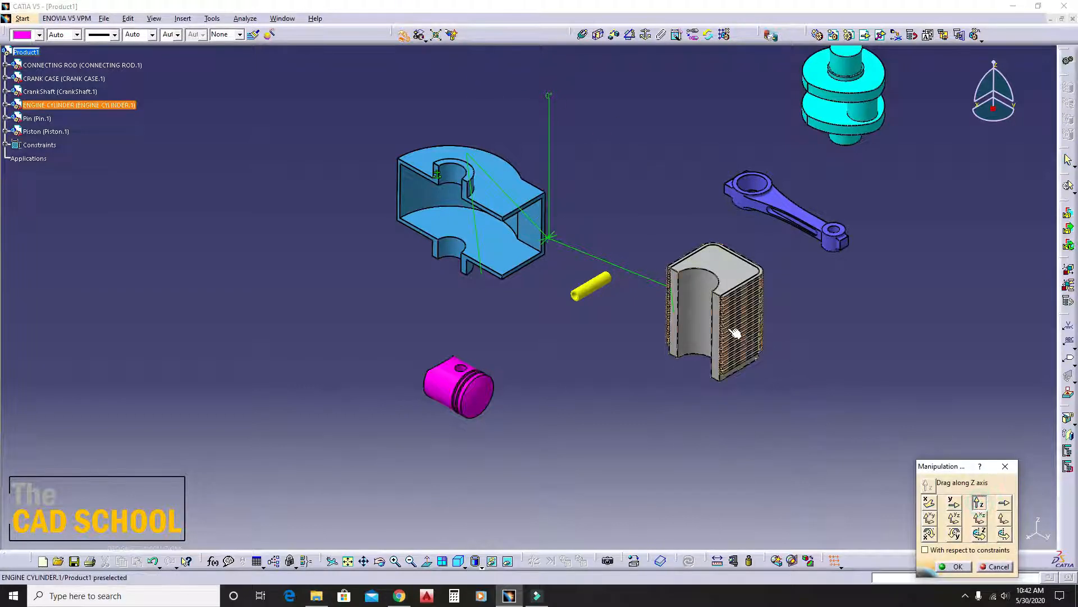
pyautogui.moveTo(735, 327); pyautogui.dragTo(735, 132)
pyautogui.moveTo(774, 227); pyautogui.dragTo(736, 284, button='middle')
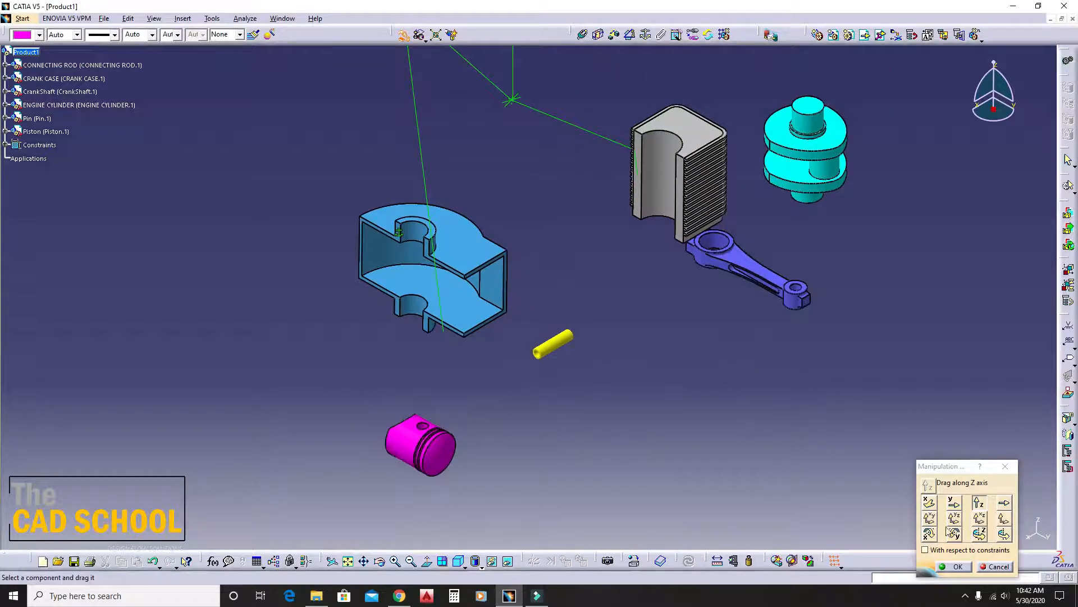
pyautogui.click(957, 568)
# Step: Delete the angle constraint between the engine cylinder and the crank case, and fix the engine cylinder in space
pyautogui.click(515, 98)
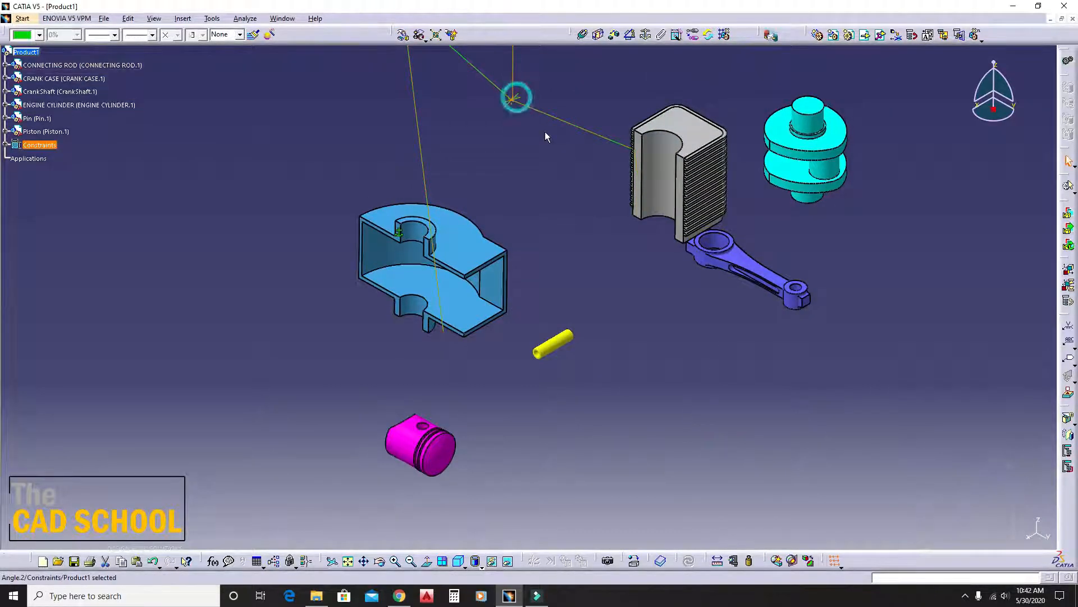
pyautogui.press('Delete')
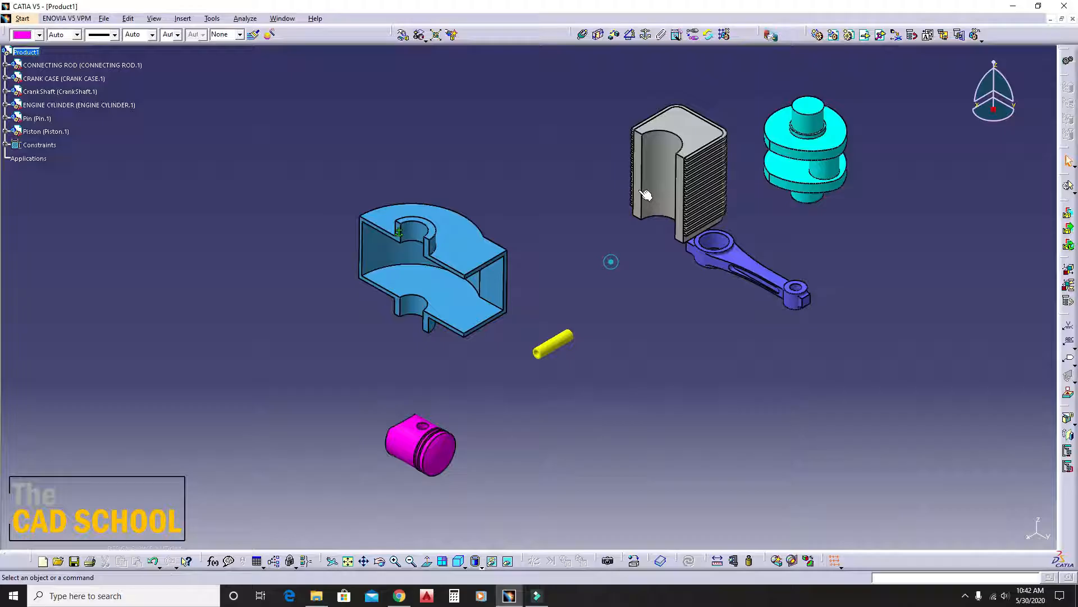
pyautogui.click(646, 35)
pyautogui.click(646, 213)
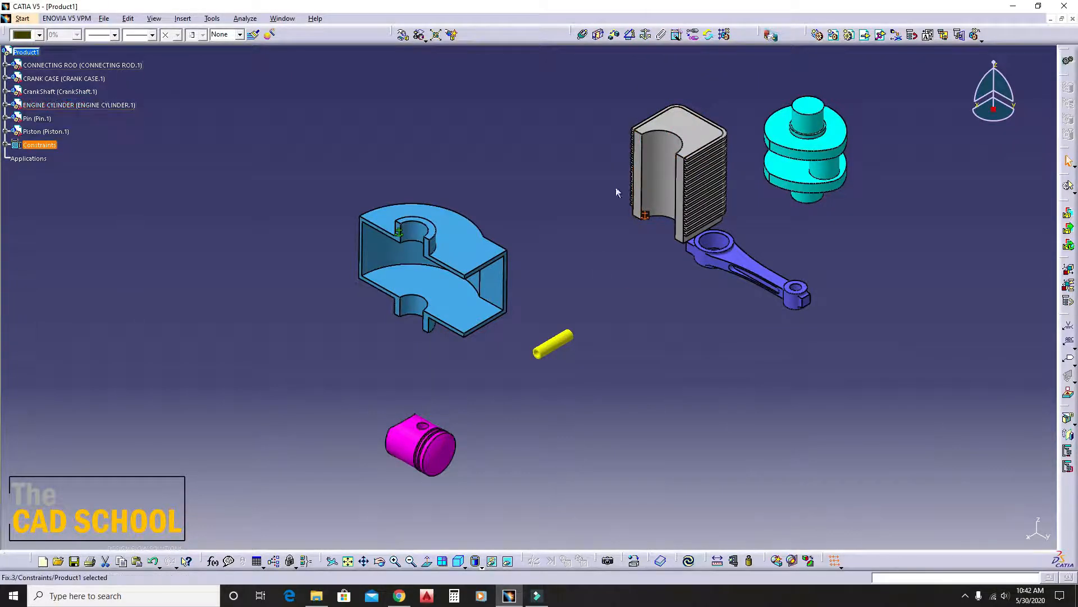
pyautogui.click(560, 166)
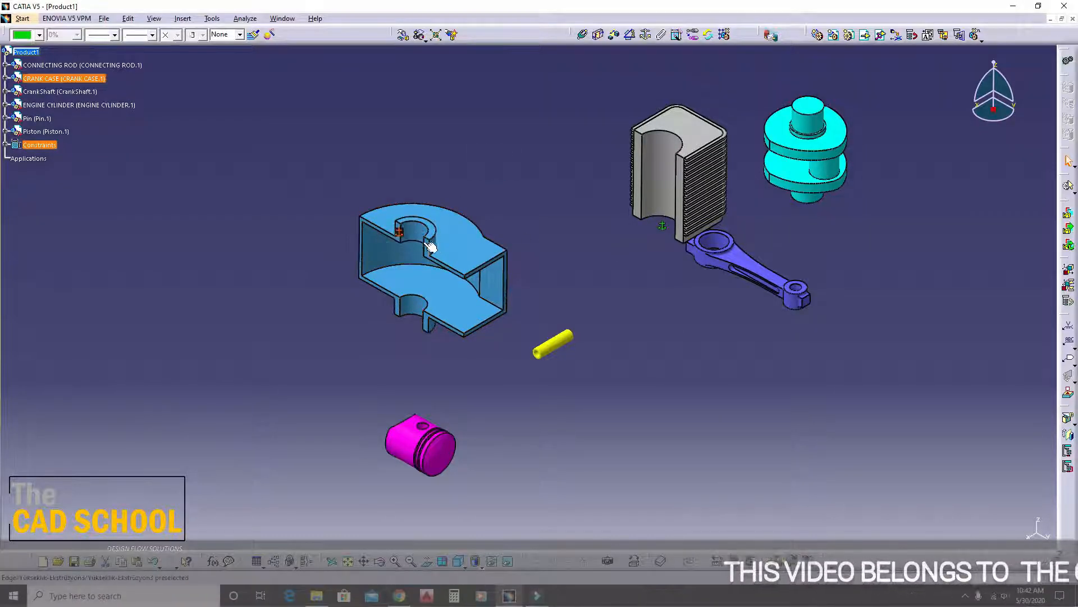
# Step: Delete the Fix constraint from the crank case
pyautogui.click(401, 234)
pyautogui.press('Delete')
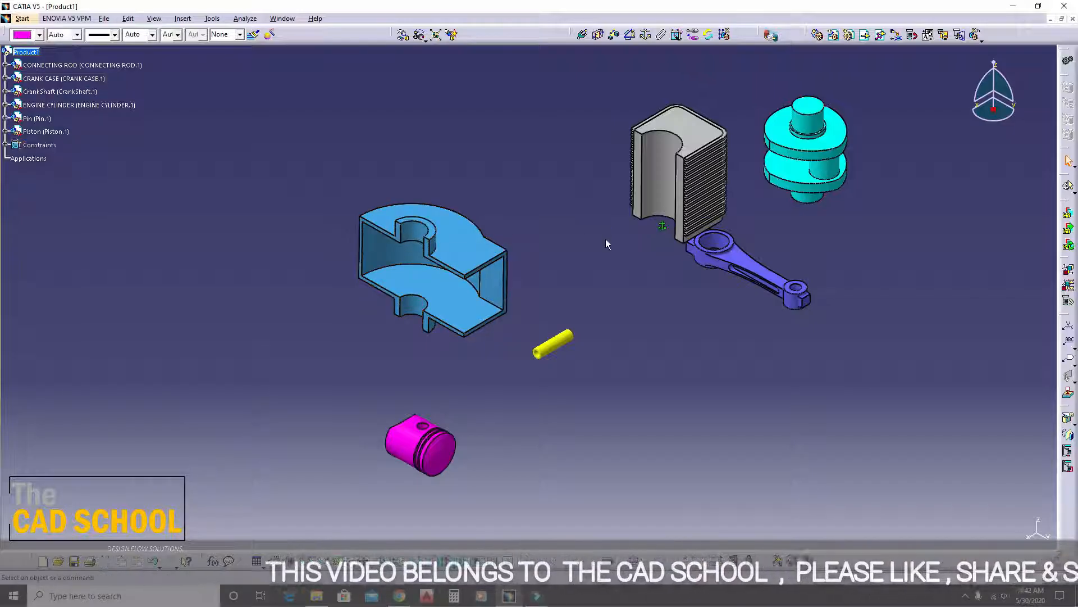
pyautogui.click(559, 219)
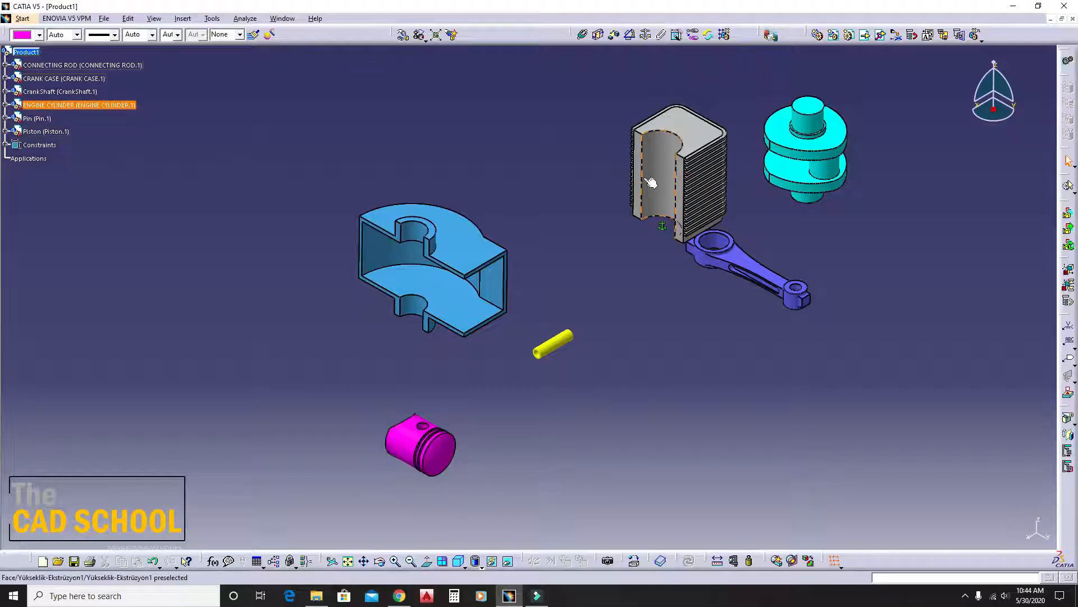
# Step: Add a coincidence constraint between the piston's central axis and the engine cylinder's bore axis, and update the assembly
pyautogui.click(583, 34)
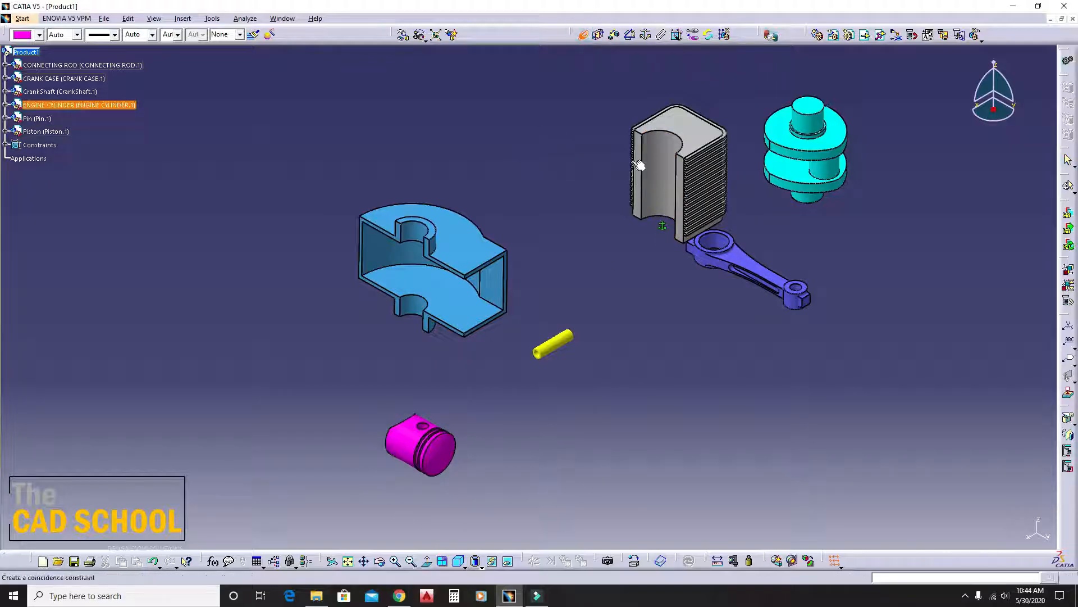
pyautogui.click(583, 37)
pyautogui.moveTo(564, 409); pyautogui.dragTo(578, 281, button='middle')
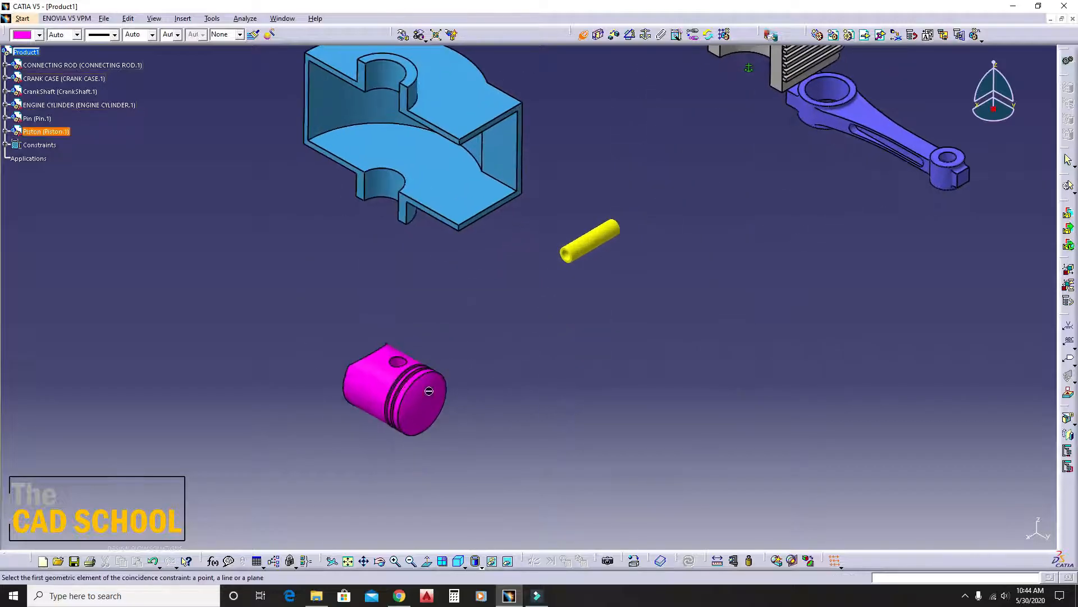
pyautogui.click(380, 396)
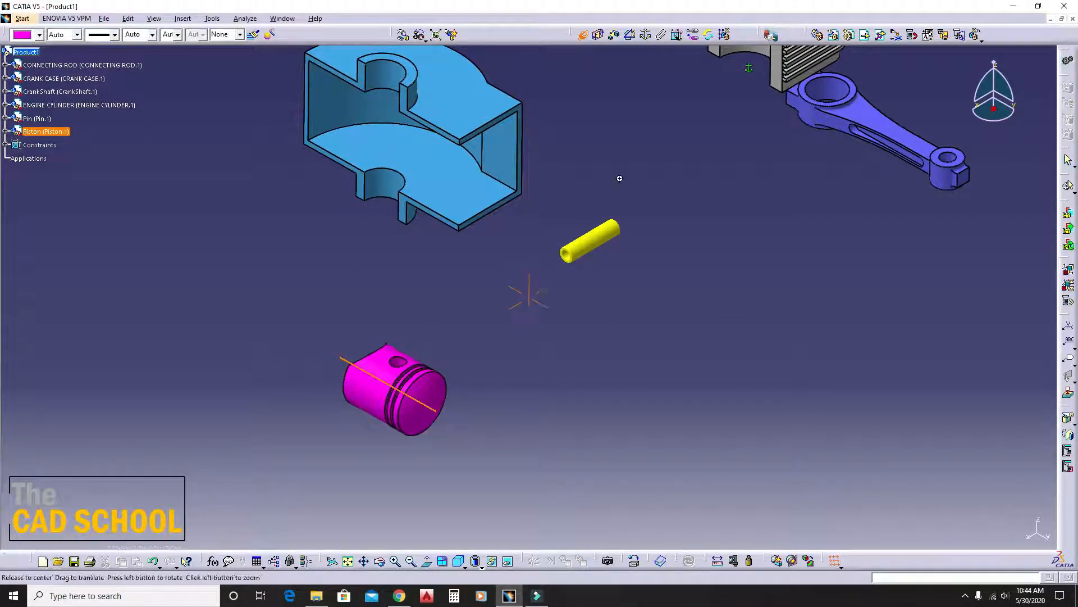
pyautogui.moveTo(618, 176)
pyautogui.mouseDown(button='middle')
pyautogui.moveTo(594, 265)
pyautogui.moveTo(601, 283)
pyautogui.moveTo(612, 193)
pyautogui.mouseUp(button='middle')
pyautogui.click(694, 111)
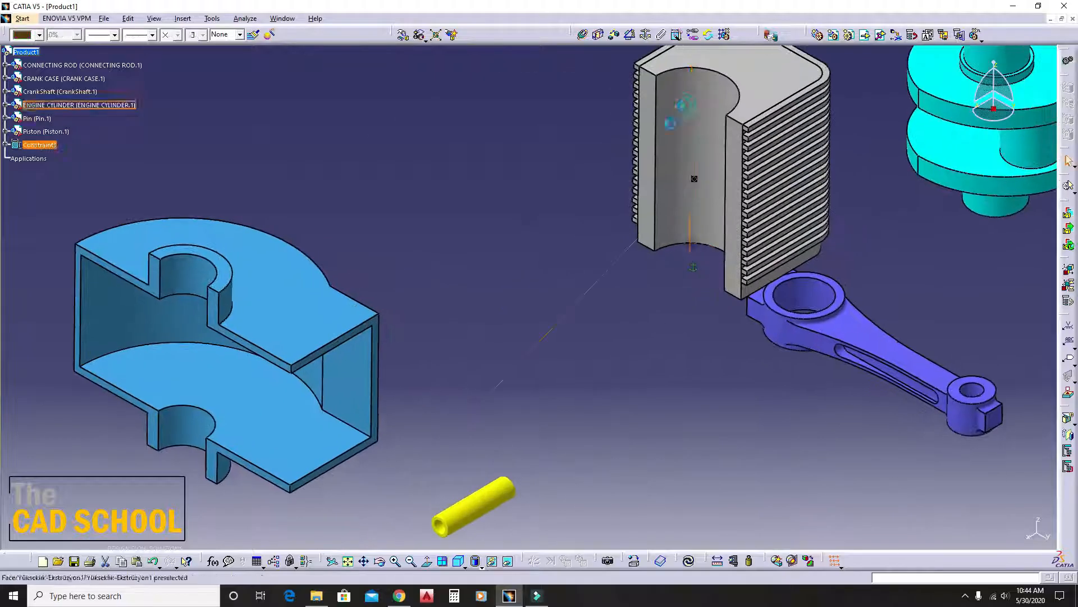
pyautogui.moveTo(678, 112); pyautogui.dragTo(608, 353, button='middle')
pyautogui.click(691, 563)
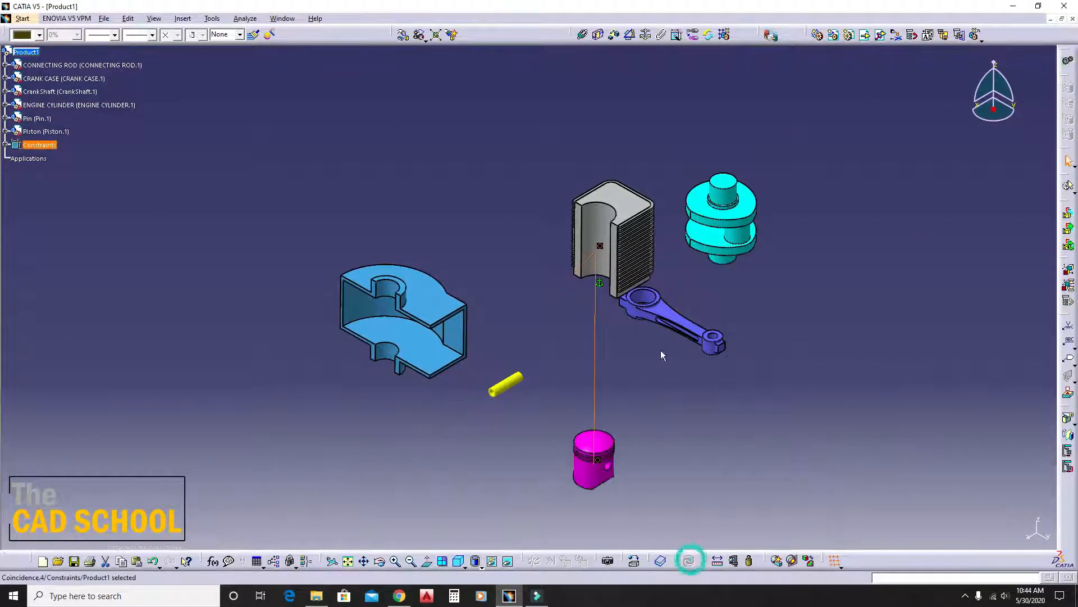
pyautogui.moveTo(562, 306); pyautogui.dragTo(500, 289, button='middle')
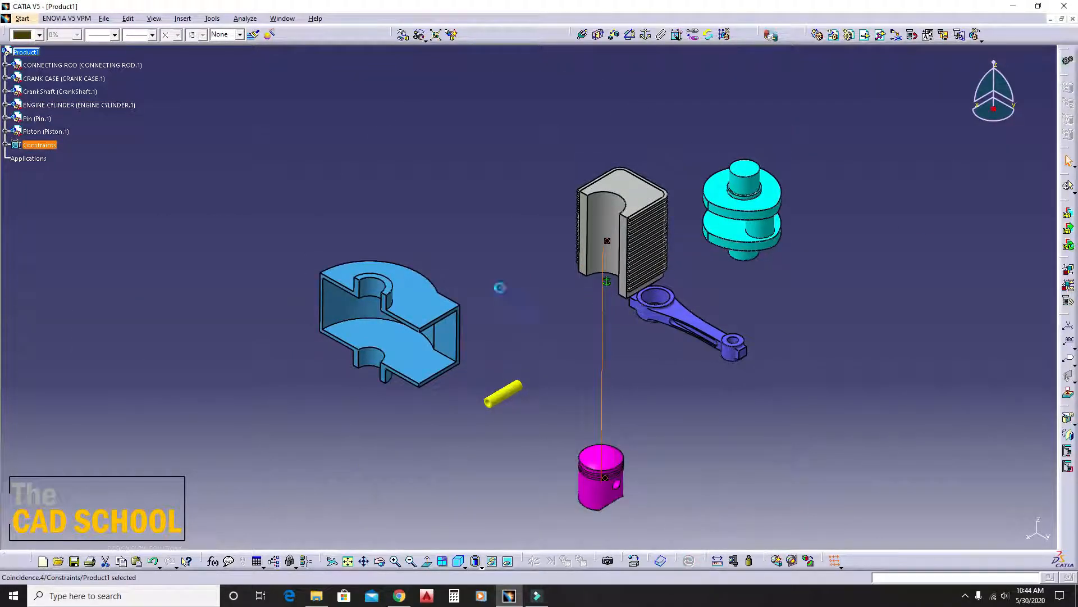
# Step: Move the piston up along the Z axis with Manipulation until it sits inside the engine cylinder's bore
pyautogui.click(403, 35)
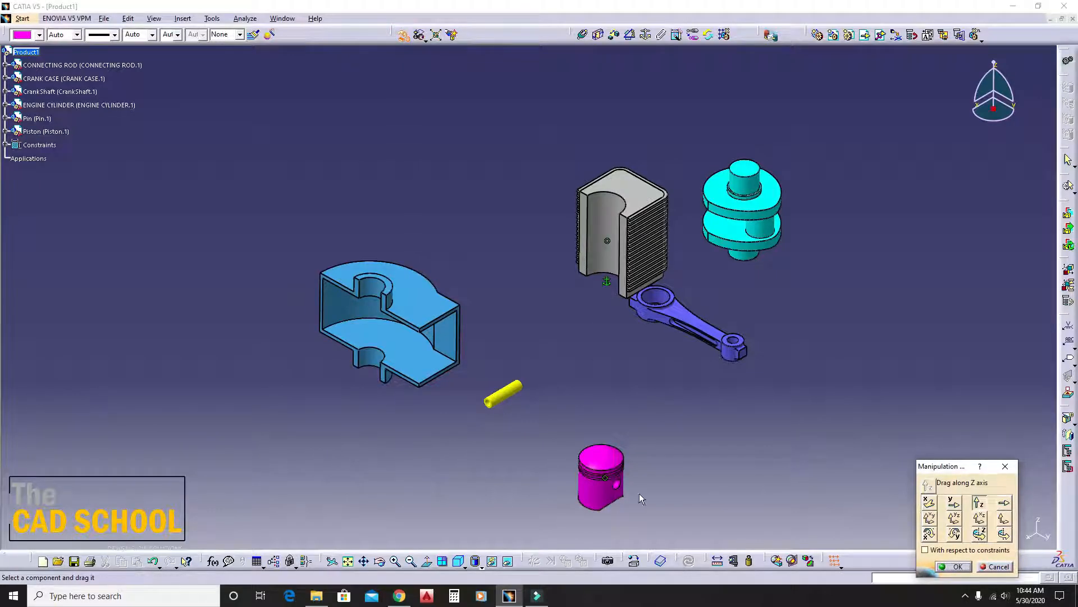
pyautogui.moveTo(618, 490); pyautogui.dragTo(632, 245)
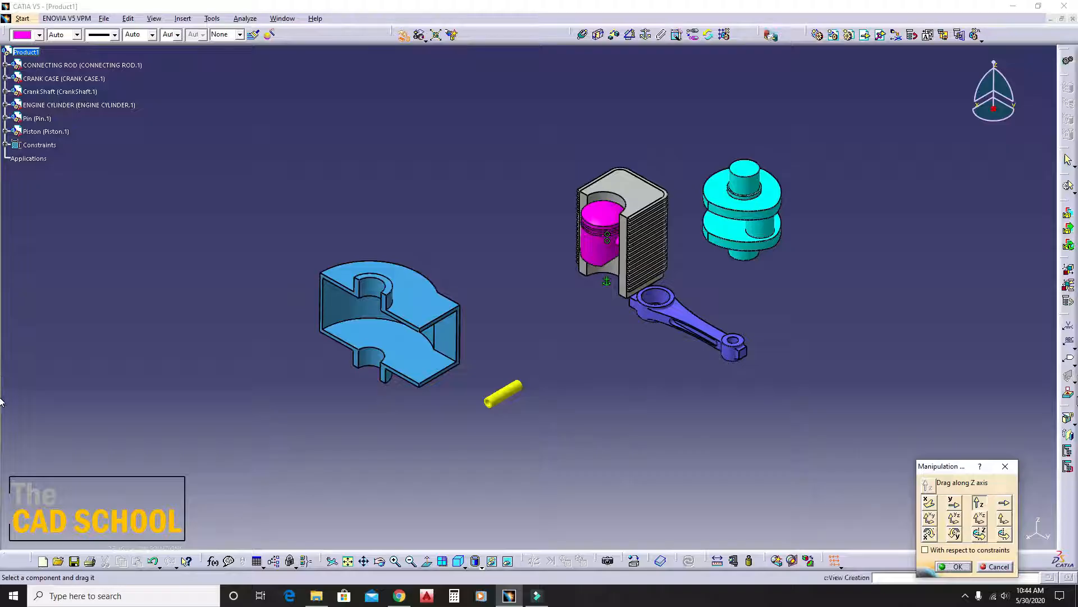
pyautogui.click(955, 566)
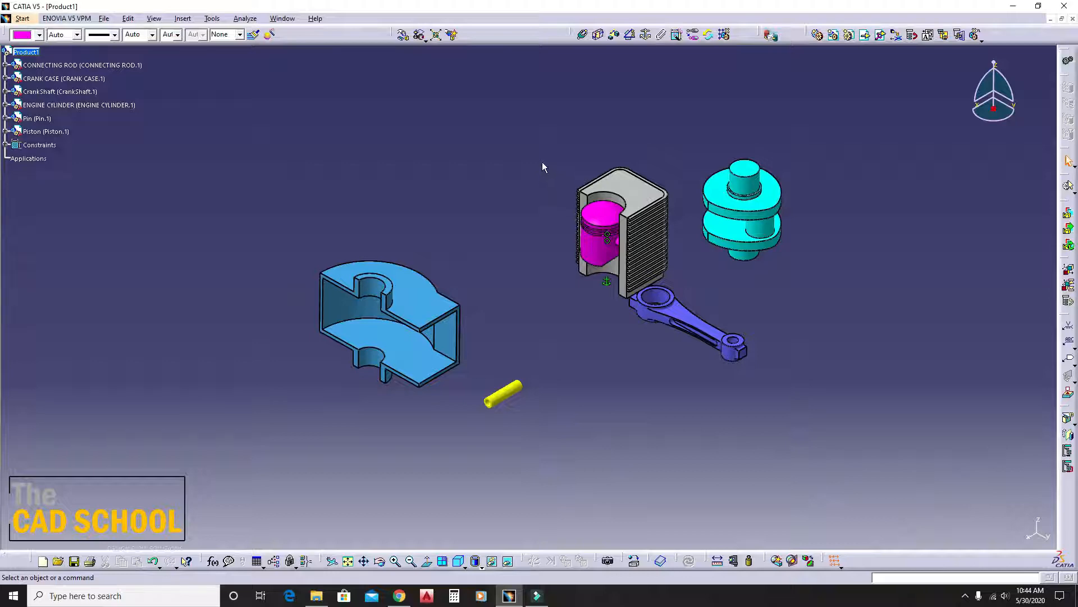
# Step: Add a coincidence constraint between the pin's axis and the axis of the piston's pin hole, and update the assembly
pyautogui.click(582, 34)
pyautogui.click(507, 396)
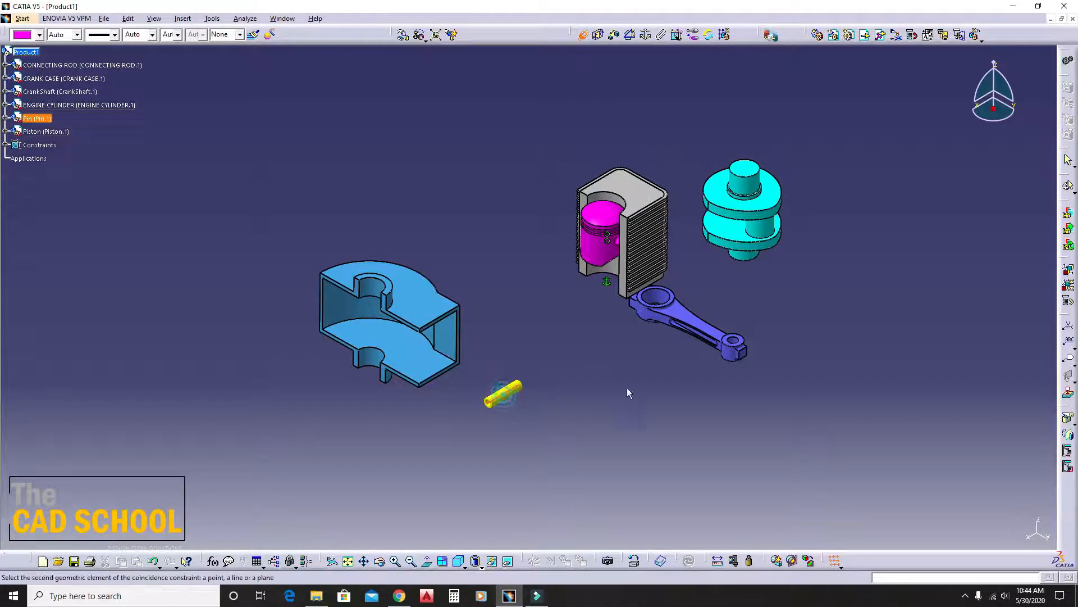
pyautogui.keyDown('ctrl'); pyautogui.moveTo(628, 393); pyautogui.dragTo(366, 405, button='middle'); pyautogui.keyUp('ctrl')
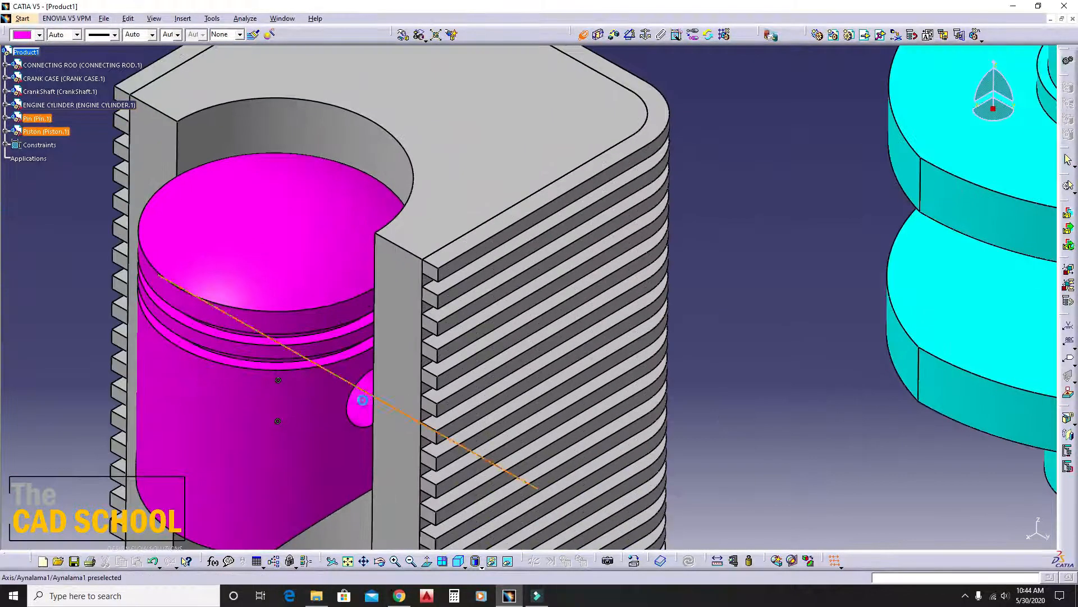
pyautogui.click(363, 404)
pyautogui.keyDown('ctrl'); pyautogui.moveTo(365, 495); pyautogui.dragTo(387, 523, button='middle'); pyautogui.keyUp('ctrl')
pyautogui.moveTo(388, 522); pyautogui.dragTo(571, 326, button='middle')
pyautogui.moveTo(568, 432); pyautogui.dragTo(586, 412, button='middle')
pyautogui.keyDown('ctrl'); pyautogui.moveTo(586, 412); pyautogui.dragTo(582, 436, button='middle'); pyautogui.keyUp('ctrl')
pyautogui.moveTo(581, 436); pyautogui.dragTo(617, 378, button='middle')
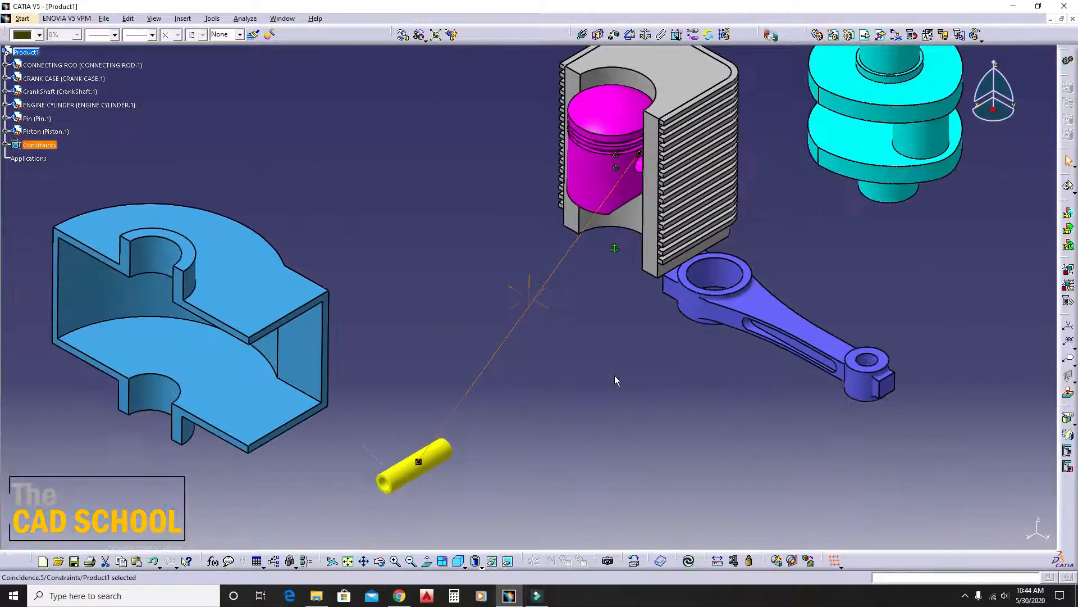
pyautogui.click(688, 561)
# Step: Move the pin along the Y axis with Manipulation until it sits inside the piston's pin hole
pyautogui.moveTo(498, 212); pyautogui.dragTo(514, 306, button='middle')
pyautogui.click(473, 312)
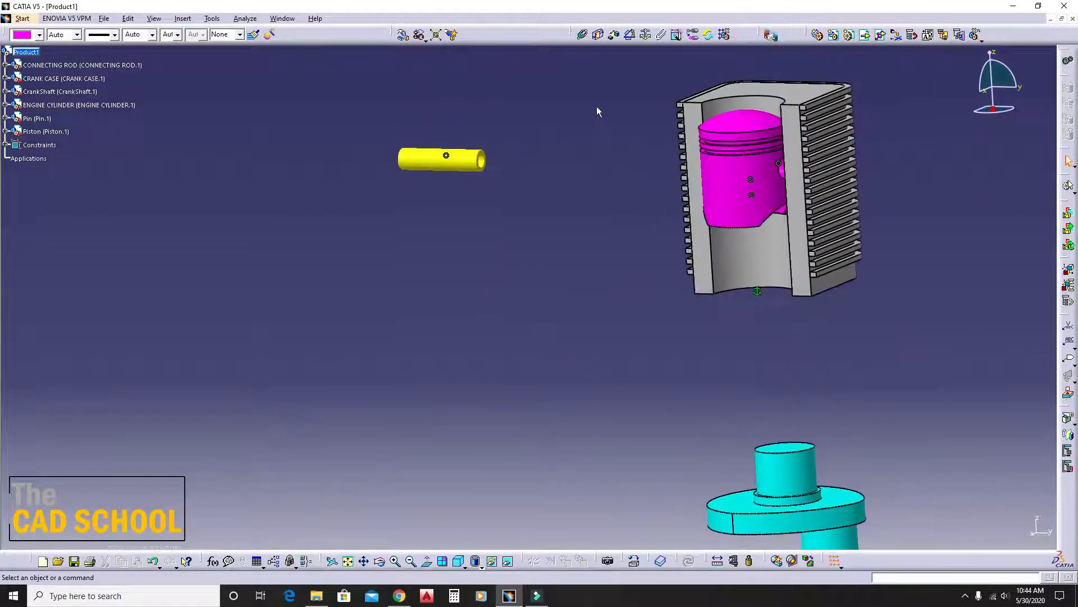
pyautogui.click(402, 35)
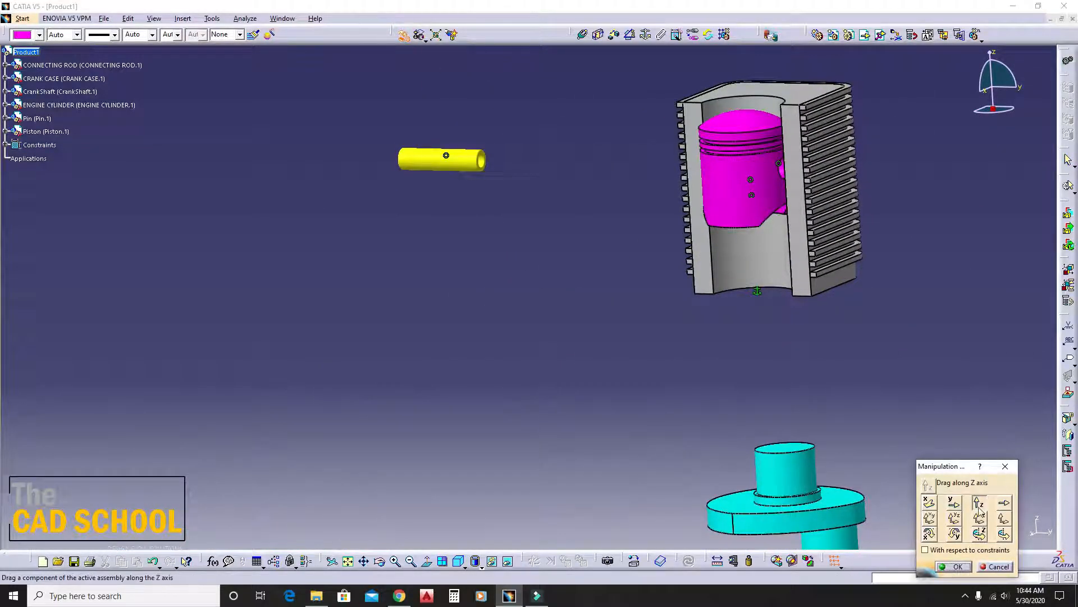
pyautogui.moveTo(444, 160); pyautogui.dragTo(711, 220)
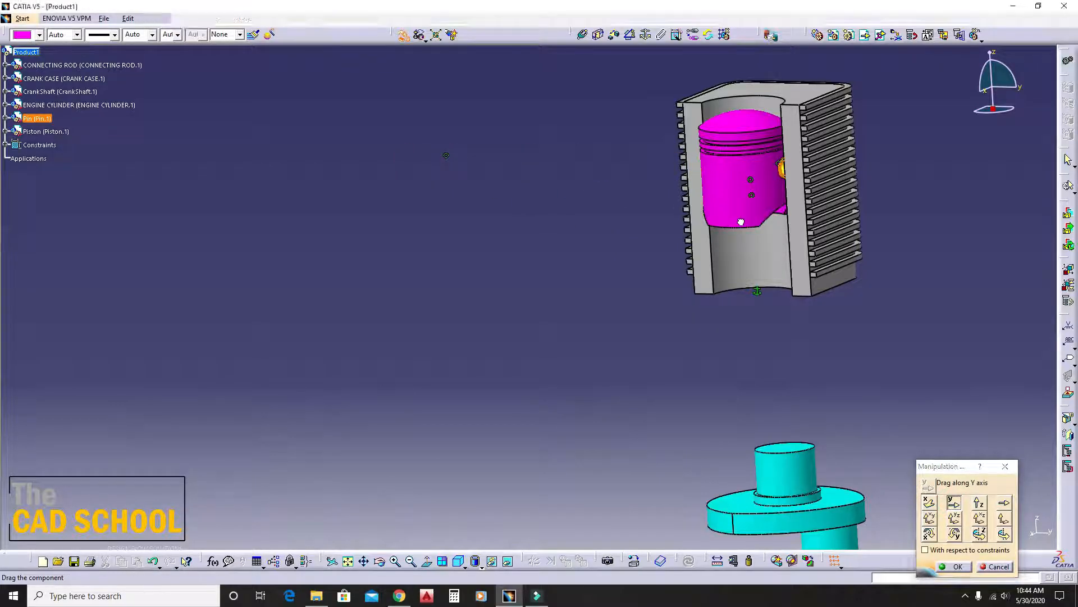
pyautogui.moveTo(741, 221); pyautogui.dragTo(609, 253, button='middle')
pyautogui.click(944, 566)
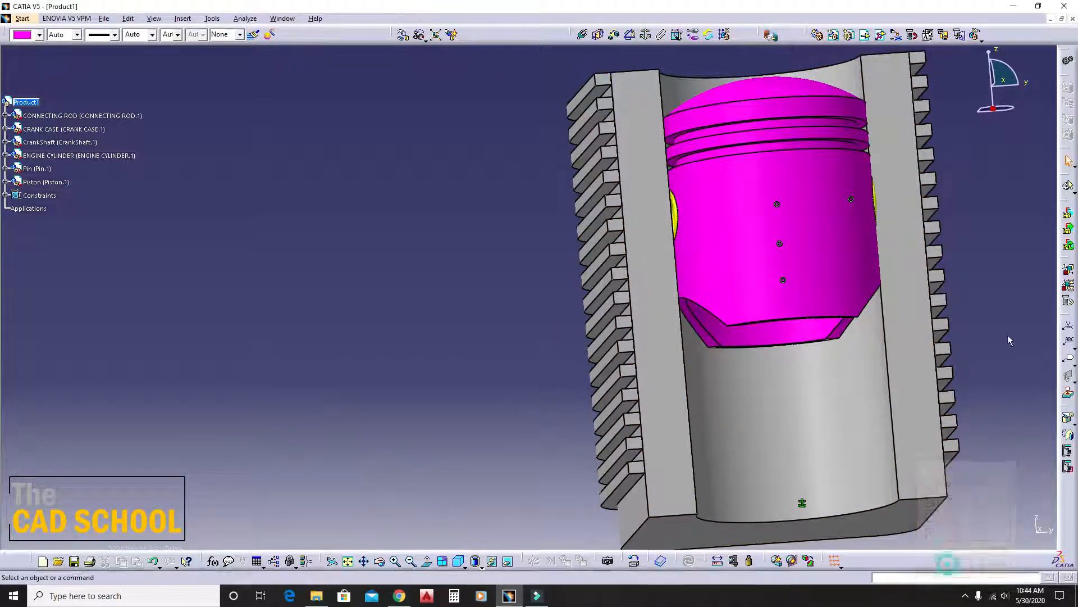
# Step: Add an offset constraint with Opposite orientation between the pin's end face and the piston's pin-hole face, and update the assembly
pyautogui.click(616, 37)
pyautogui.moveTo(657, 233); pyautogui.dragTo(497, 249, button='middle')
pyautogui.click(816, 240)
pyautogui.moveTo(706, 148); pyautogui.dragTo(697, 264, button='middle')
pyautogui.click(892, 264)
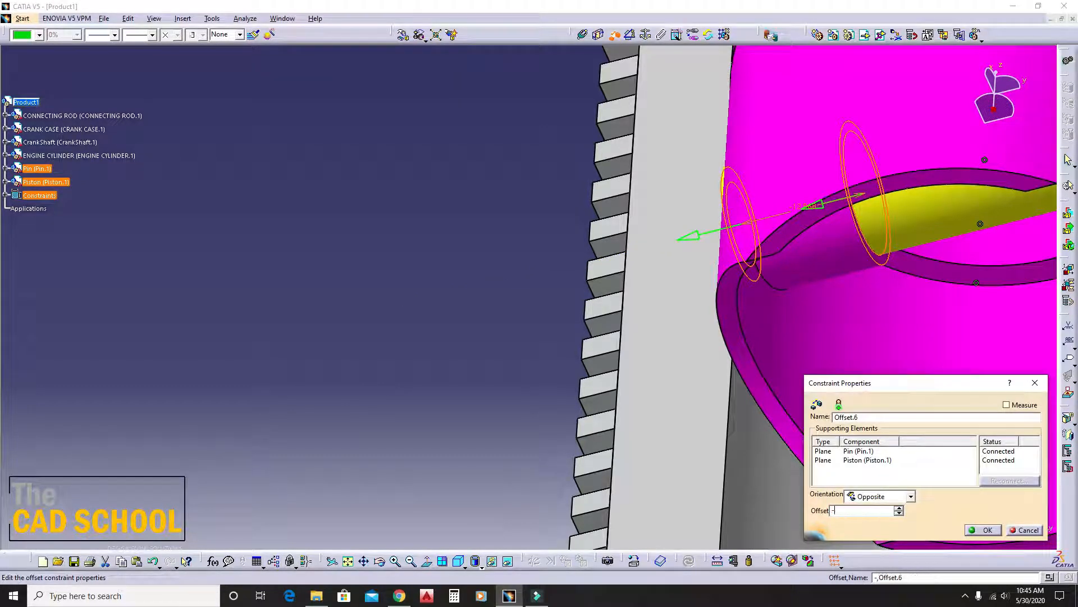
pyautogui.press('Return')
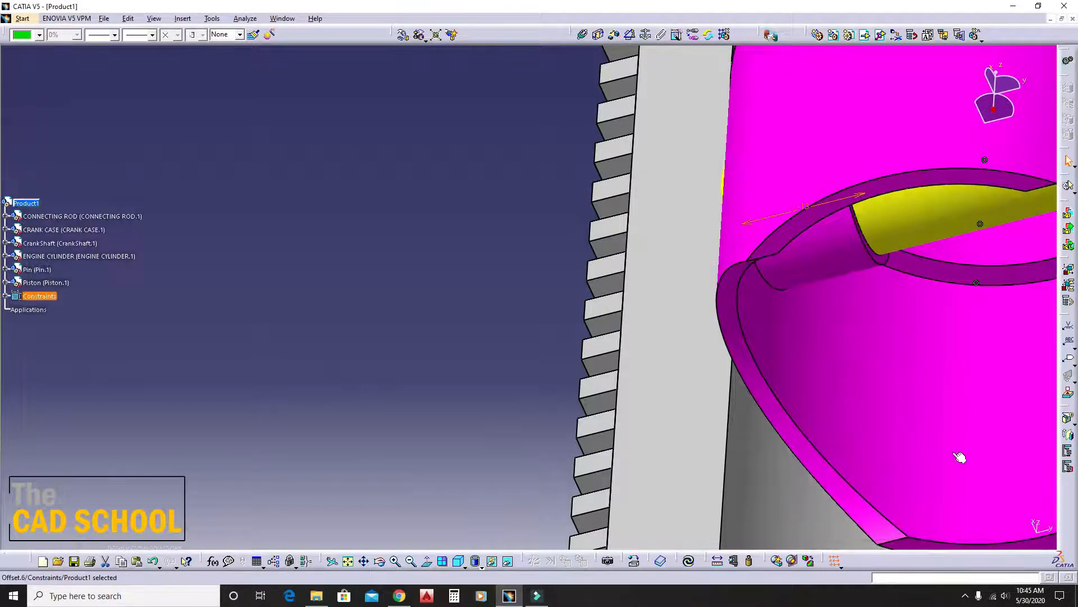
pyautogui.click(691, 563)
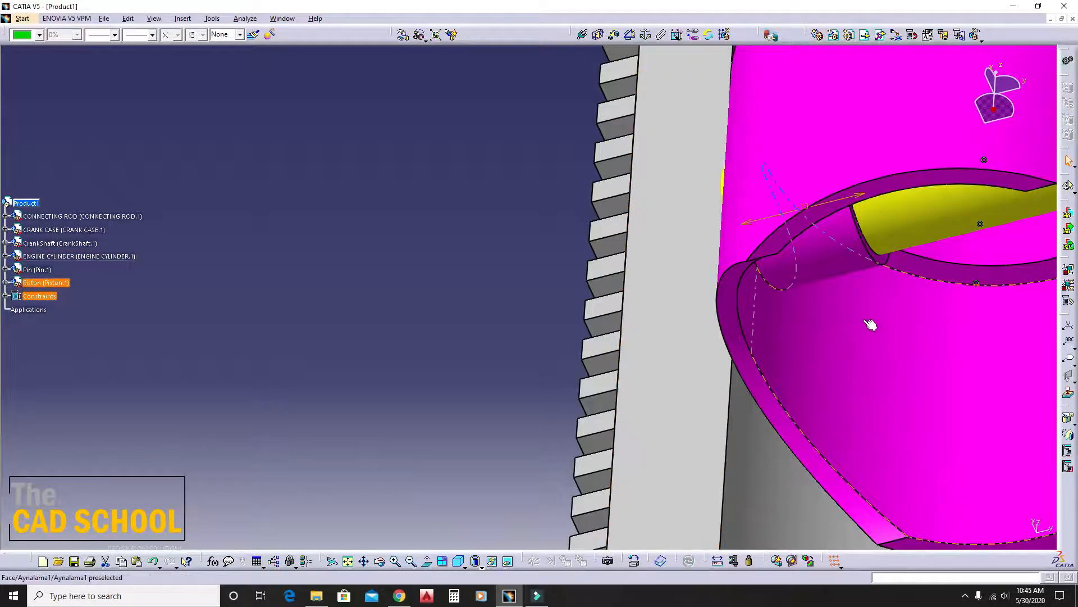
# Step: Add a coincidence constraint between the connecting rod's small-end hole axis and the pin's axis, and update the assembly
pyautogui.moveTo(722, 189); pyautogui.dragTo(646, 241, button='middle')
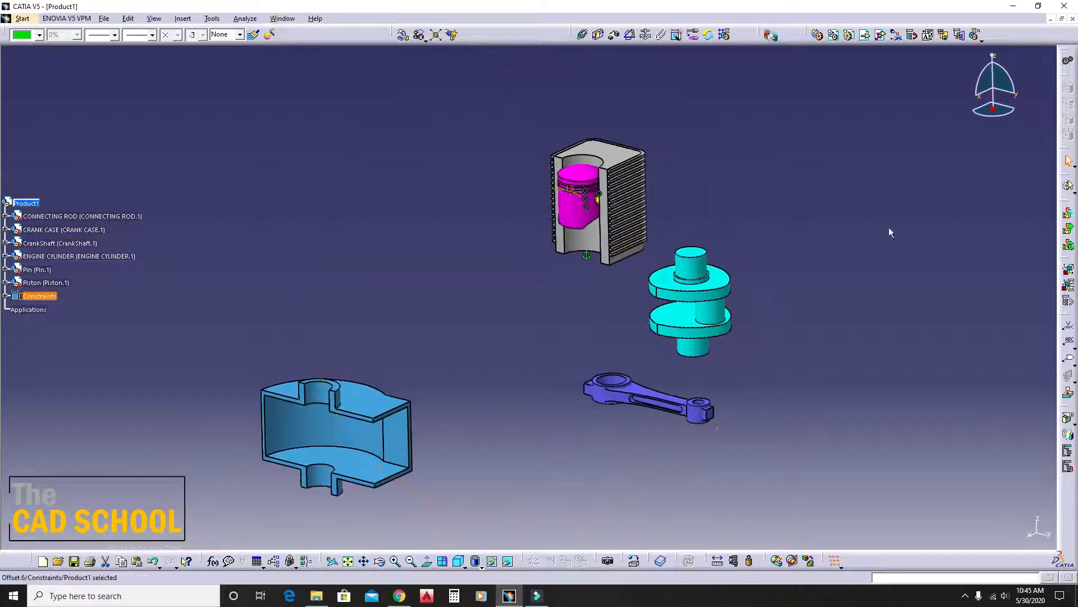
pyautogui.moveTo(738, 394); pyautogui.dragTo(709, 216, button='middle')
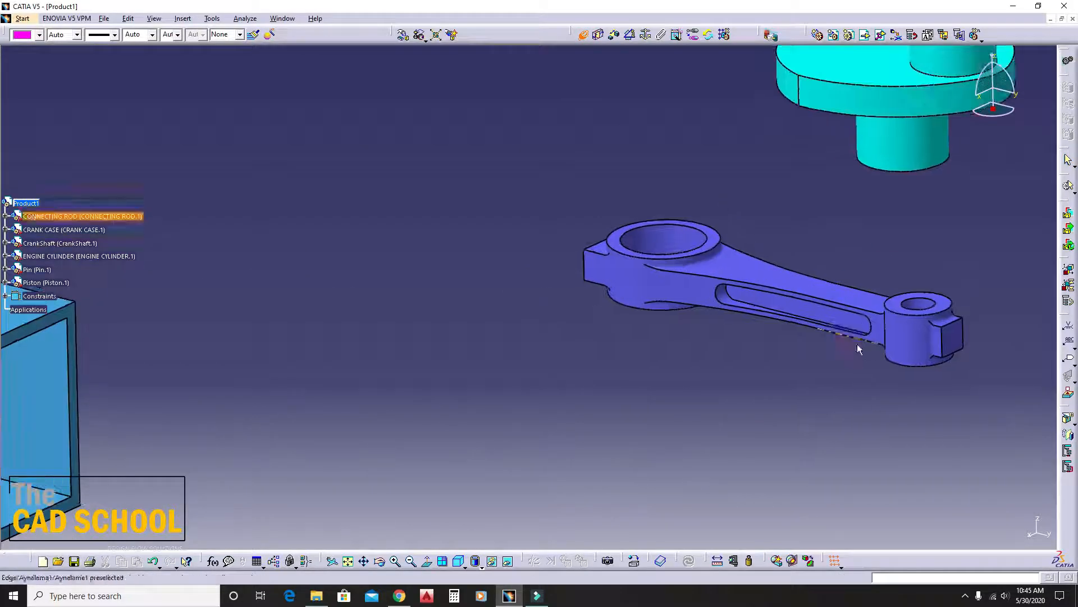
pyautogui.click(587, 40)
pyautogui.moveTo(965, 304); pyautogui.dragTo(649, 109, button='middle')
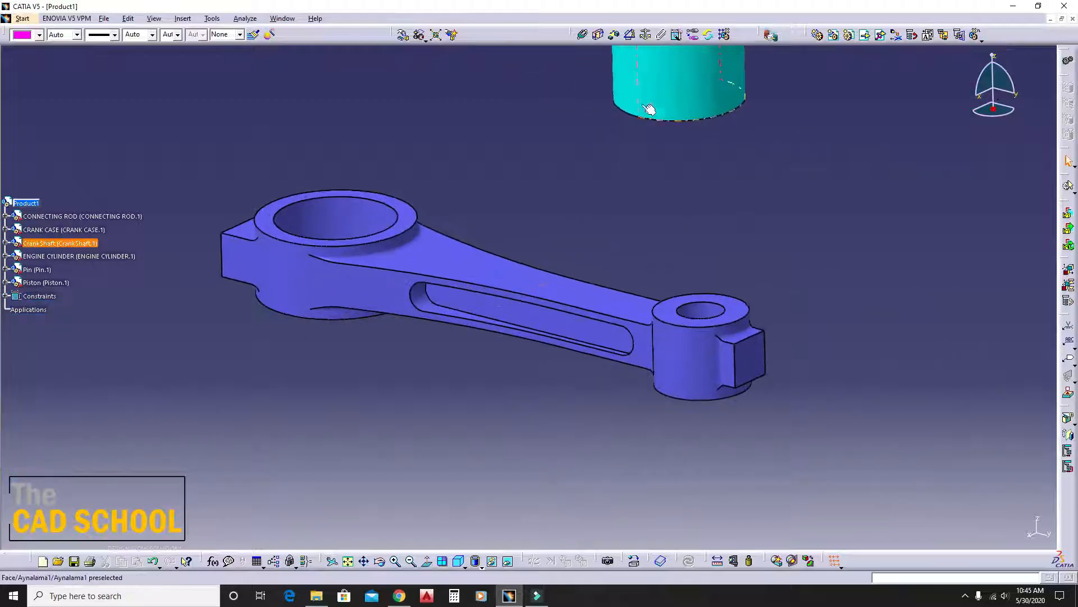
pyautogui.click(584, 37)
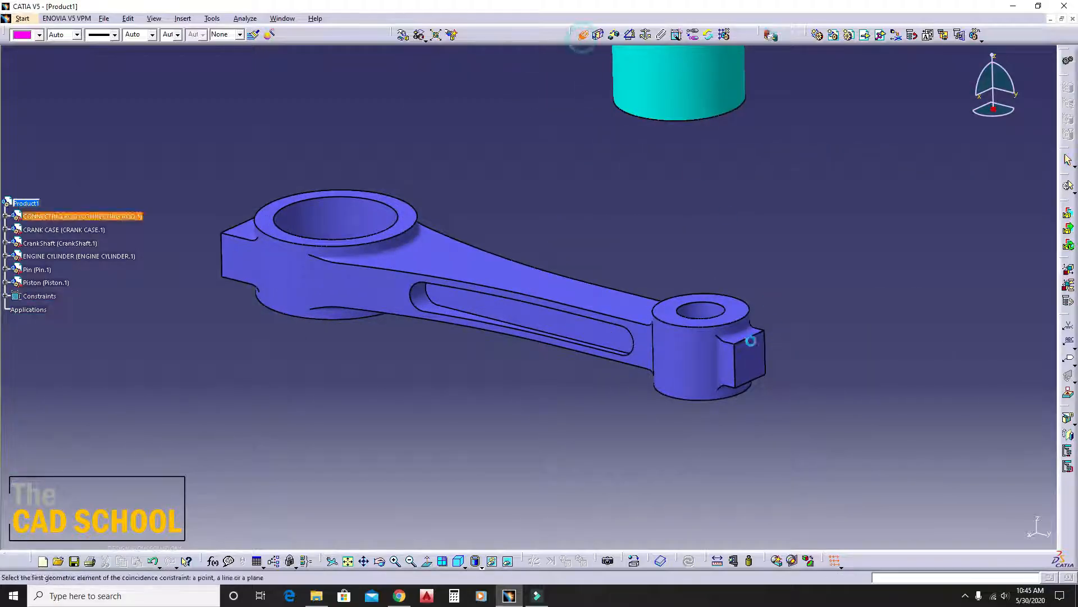
pyautogui.click(711, 308)
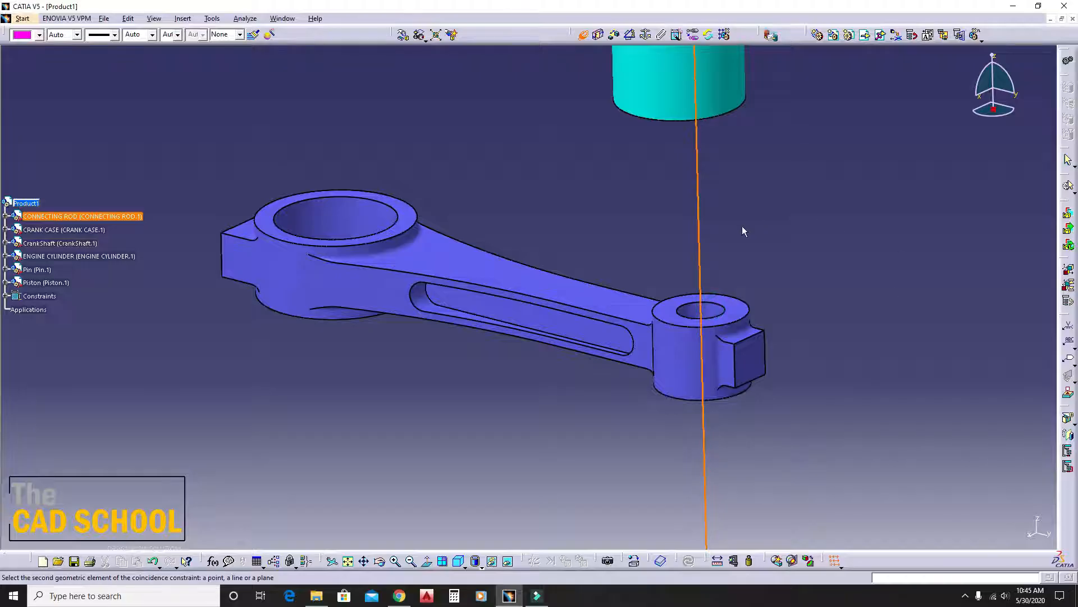
pyautogui.moveTo(642, 168); pyautogui.dragTo(789, 300, button='middle')
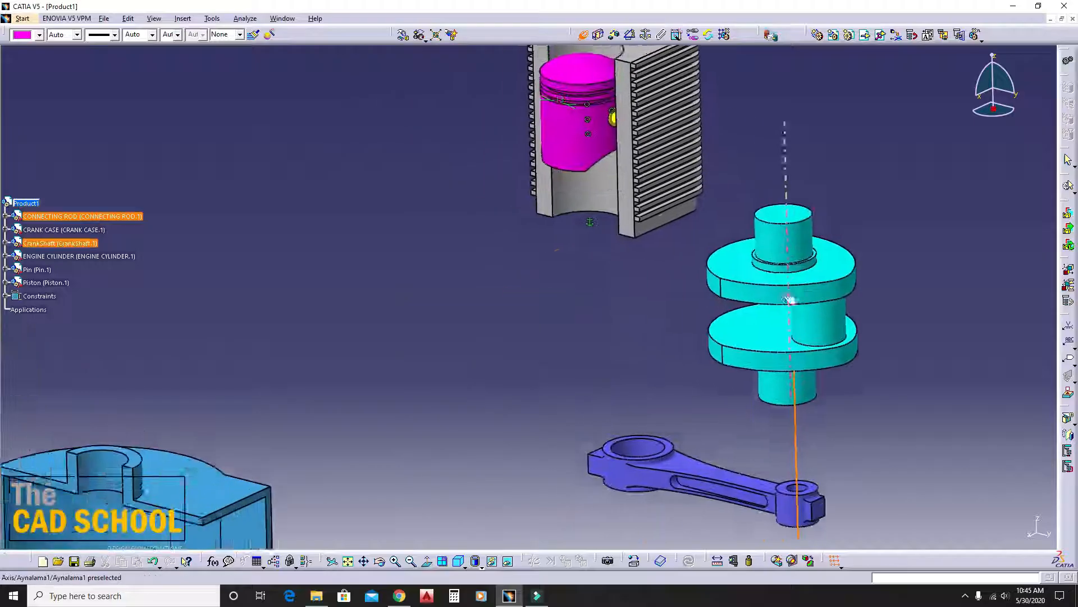
pyautogui.moveTo(625, 284); pyautogui.dragTo(633, 385, button='middle')
pyautogui.moveTo(567, 343); pyautogui.dragTo(640, 197, button='middle')
pyautogui.click(706, 184)
pyautogui.click(691, 561)
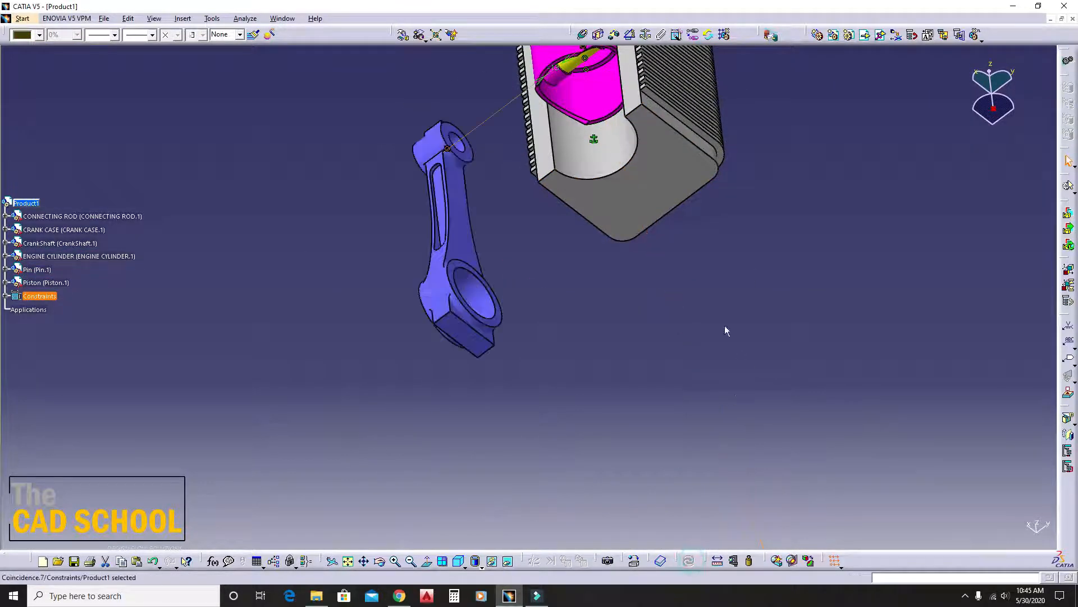
# Step: Add a contact constraint between the connecting rod's small-end side face and the piston's pin-boss face, and update the assembly
pyautogui.moveTo(724, 325); pyautogui.dragTo(577, 331, button='middle')
pyautogui.click(637, 349)
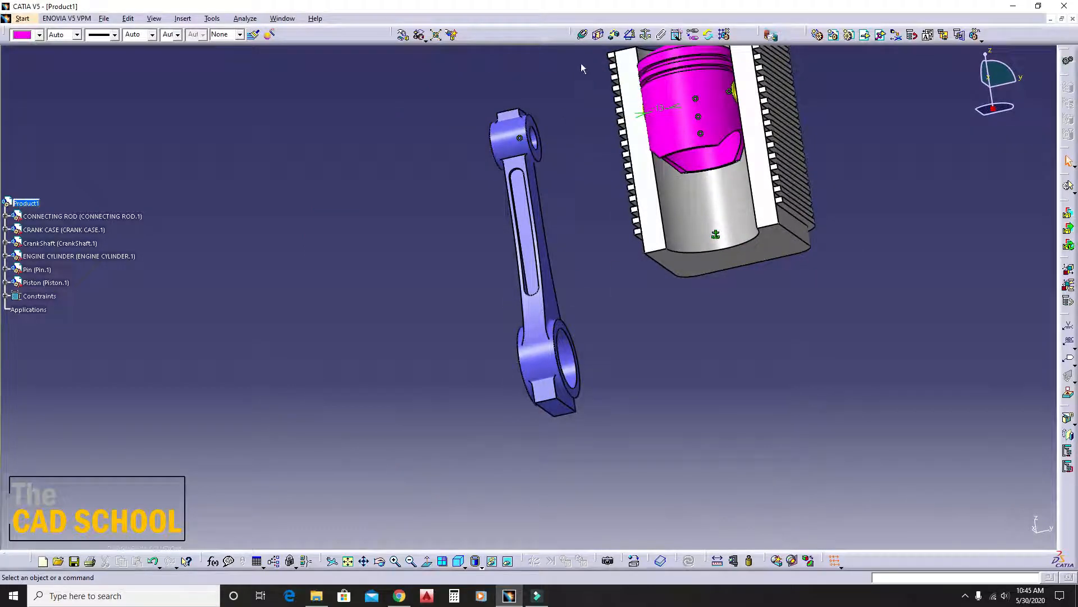
pyautogui.moveTo(460, 190); pyautogui.dragTo(653, 128, button='middle')
pyautogui.click(657, 114)
pyautogui.moveTo(774, 123); pyautogui.dragTo(682, 98, button='middle')
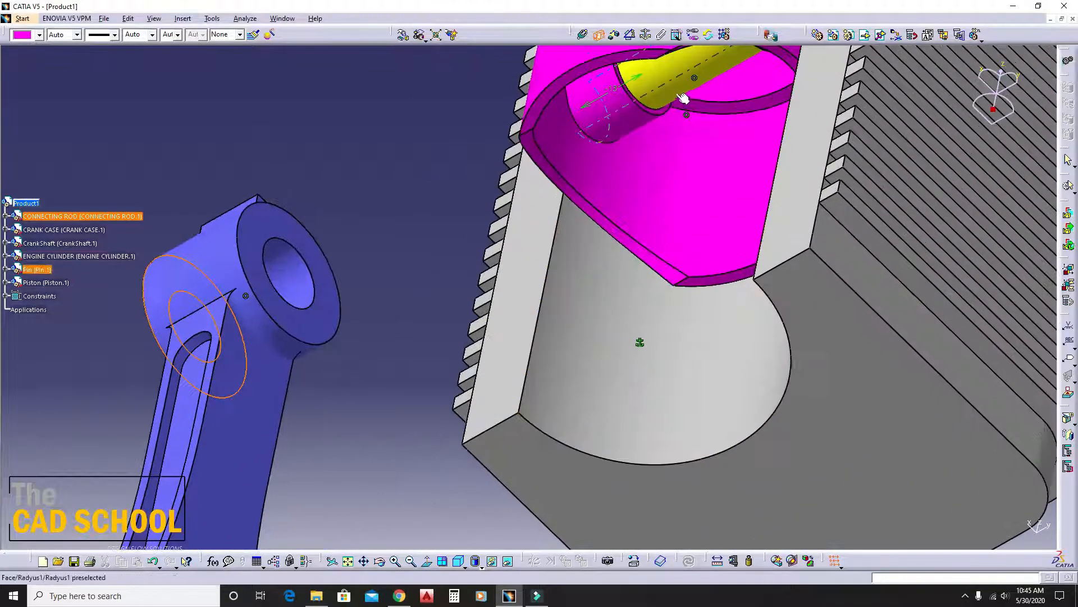
pyautogui.click(666, 115)
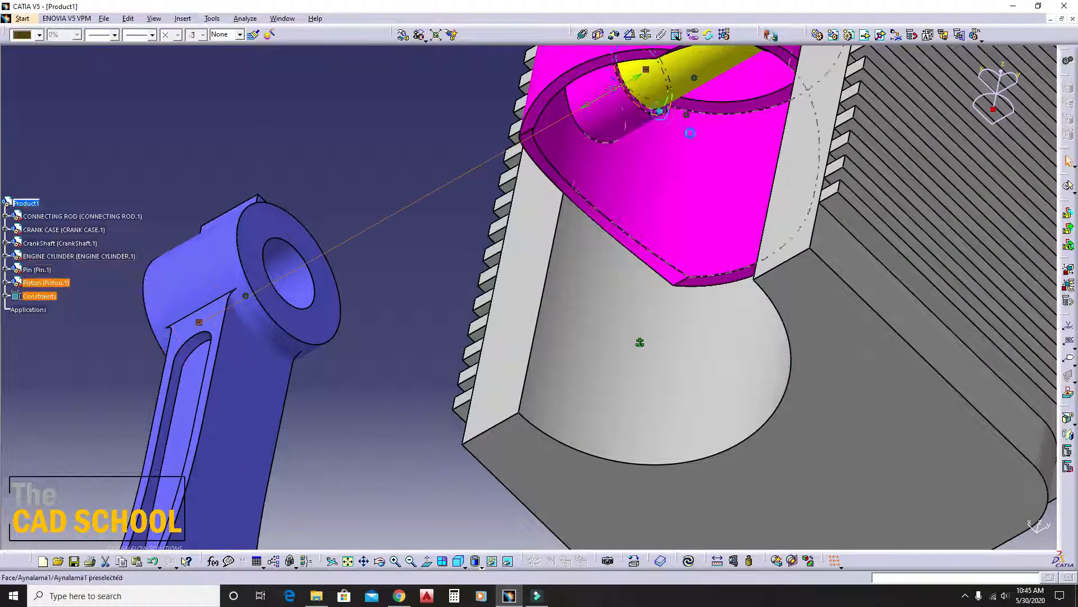
pyautogui.click(691, 563)
pyautogui.moveTo(444, 146); pyautogui.dragTo(645, 308, button='middle')
pyautogui.click(832, 275)
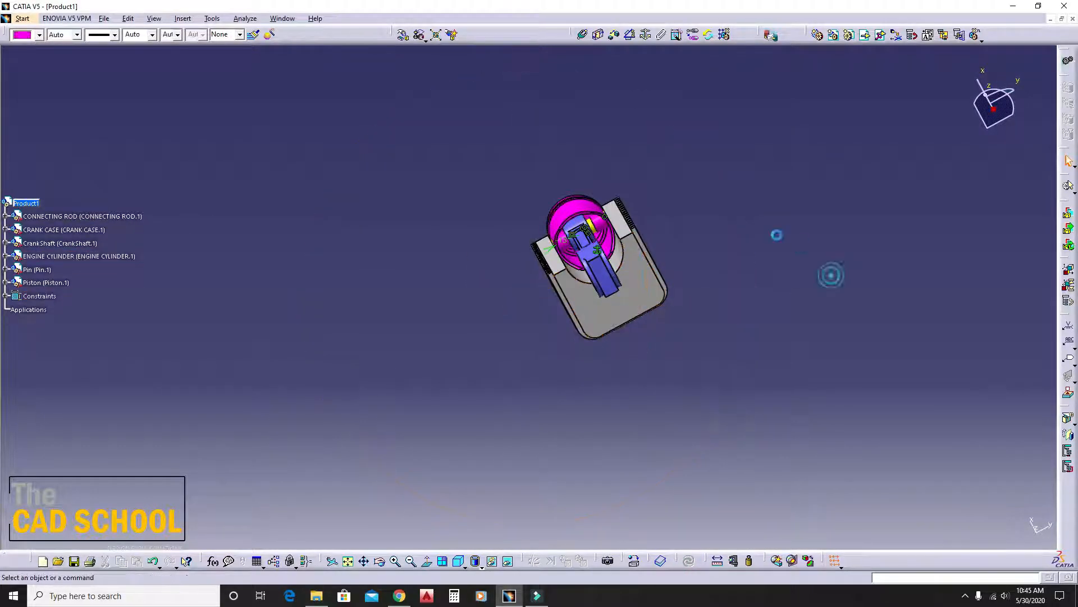
# Step: Measure the gap between the connecting rod's free small-end face and the facing pin-boss face of the piston
pyautogui.click(717, 560)
pyautogui.moveTo(741, 531); pyautogui.dragTo(770, 115, button='middle')
pyautogui.moveTo(770, 115); pyautogui.dragTo(637, 205, button='middle')
pyautogui.moveTo(637, 205); pyautogui.dragTo(651, 295, button='middle')
pyautogui.click(647, 255)
pyautogui.click(528, 162)
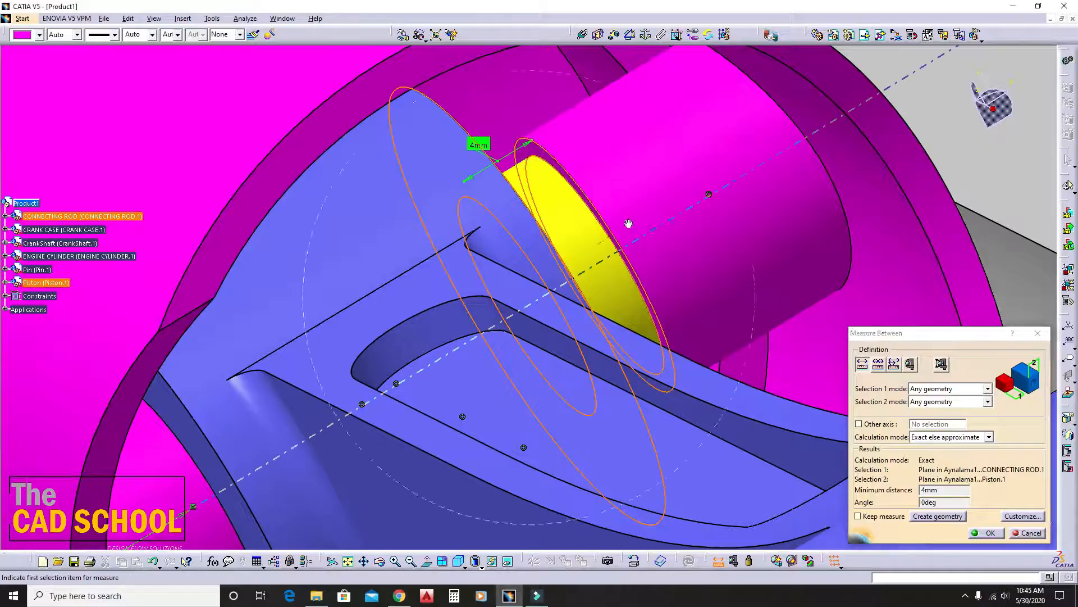
pyautogui.moveTo(631, 224); pyautogui.dragTo(550, 317, button='middle')
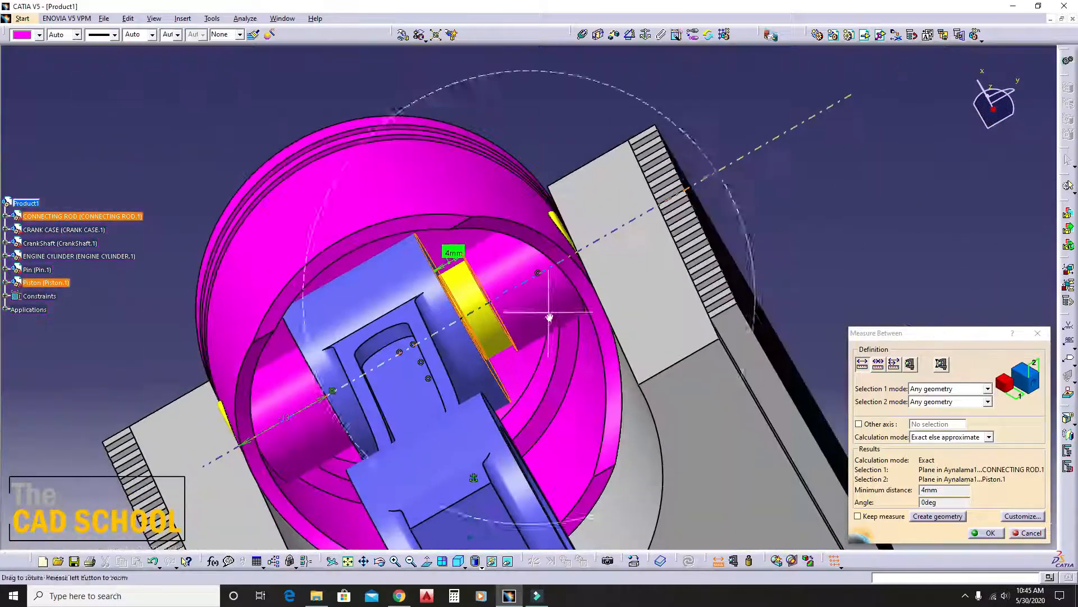
pyautogui.click(1038, 334)
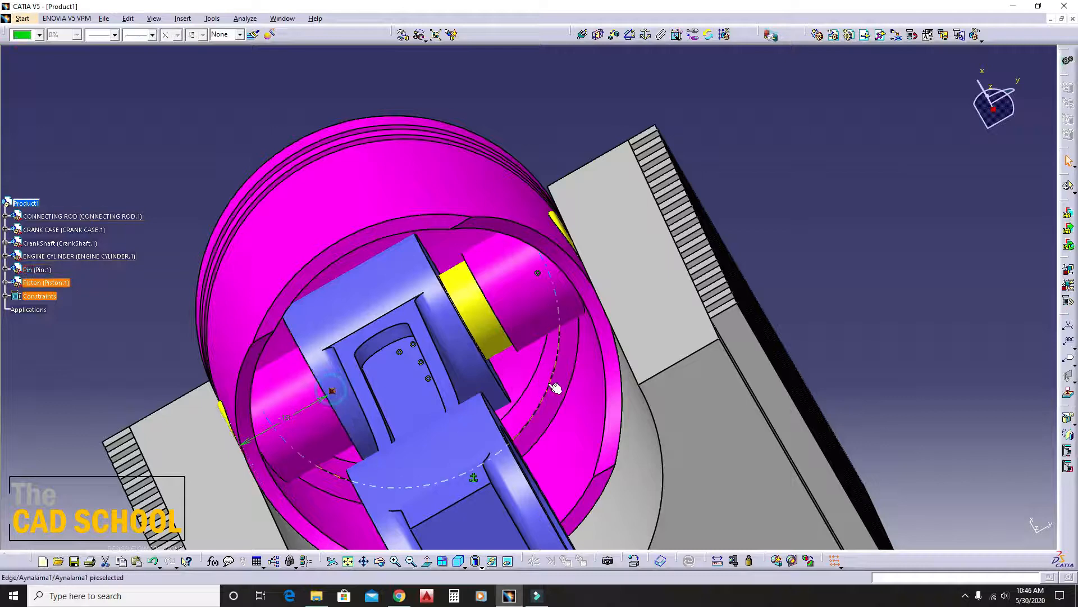
# Step: Replace the rod-to-piston contact constraint with a 2 mm offset, Opposite orientation, between the facing small-end and pin-boss faces, and update
pyautogui.press('Delete')
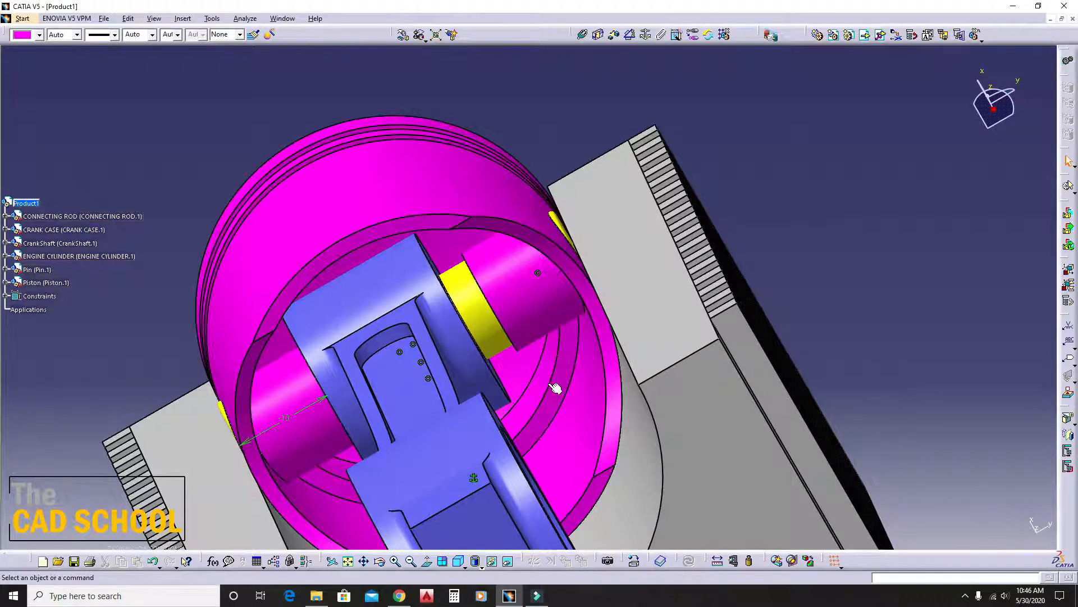
pyautogui.click(614, 38)
pyautogui.moveTo(567, 242); pyautogui.dragTo(562, 264, button='middle')
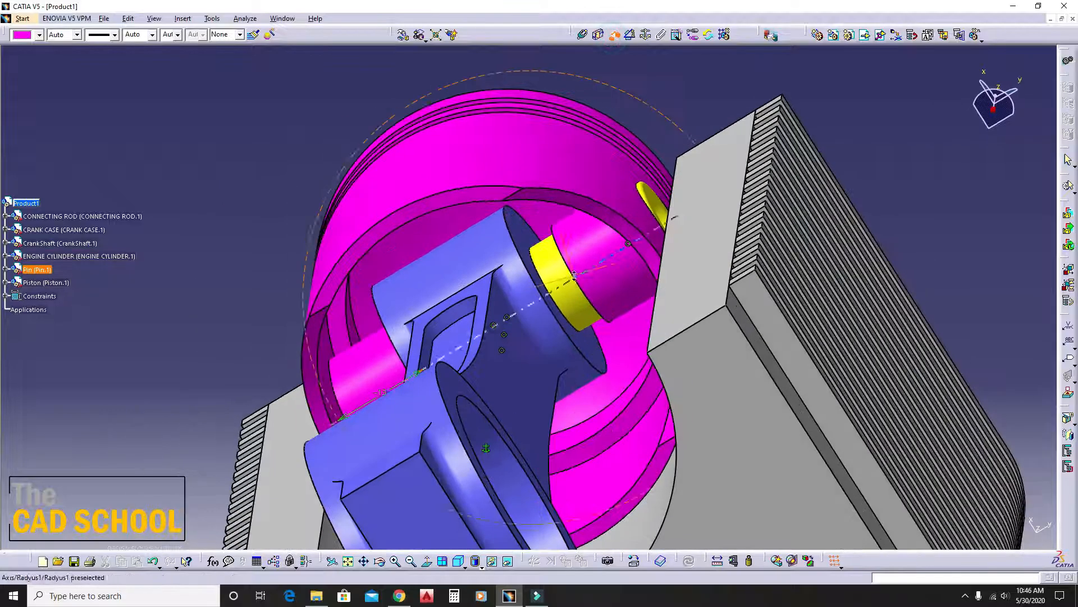
pyautogui.click(599, 346)
pyautogui.moveTo(590, 347); pyautogui.dragTo(721, 247, button='middle')
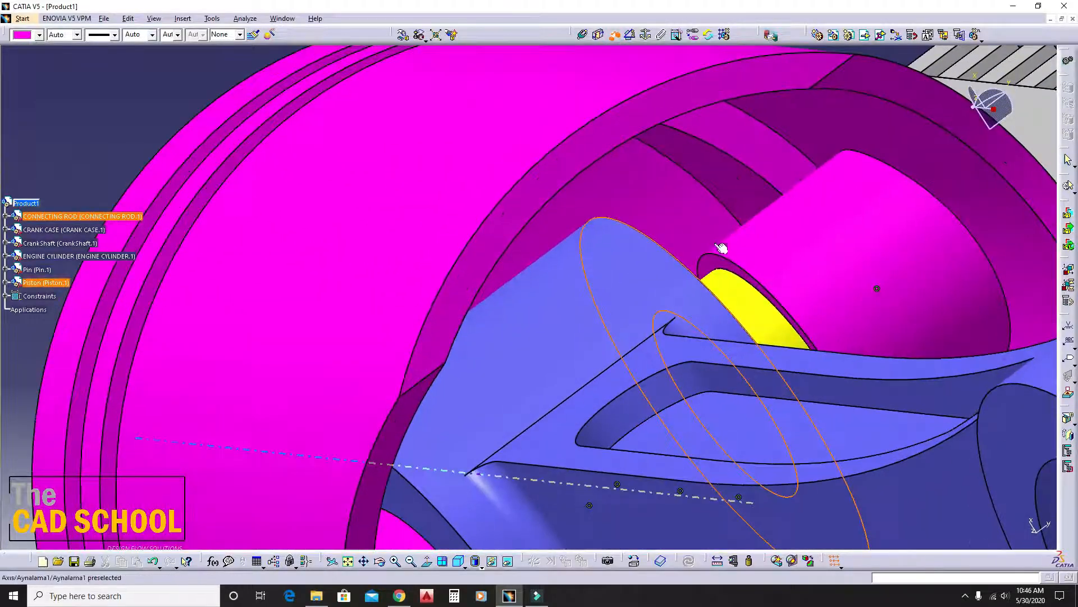
pyautogui.click(722, 249)
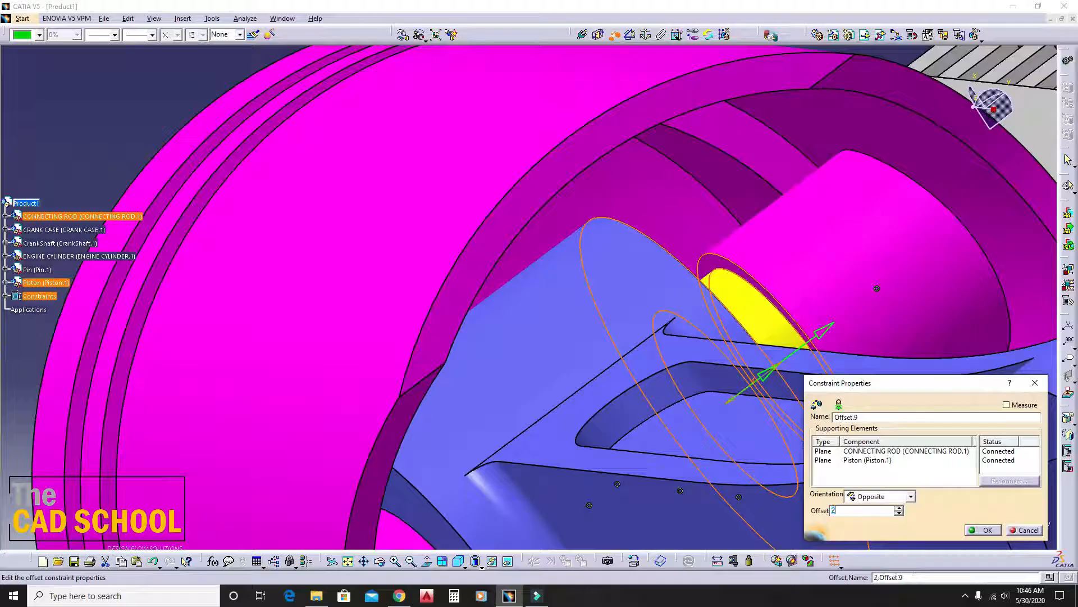
pyautogui.press('Return')
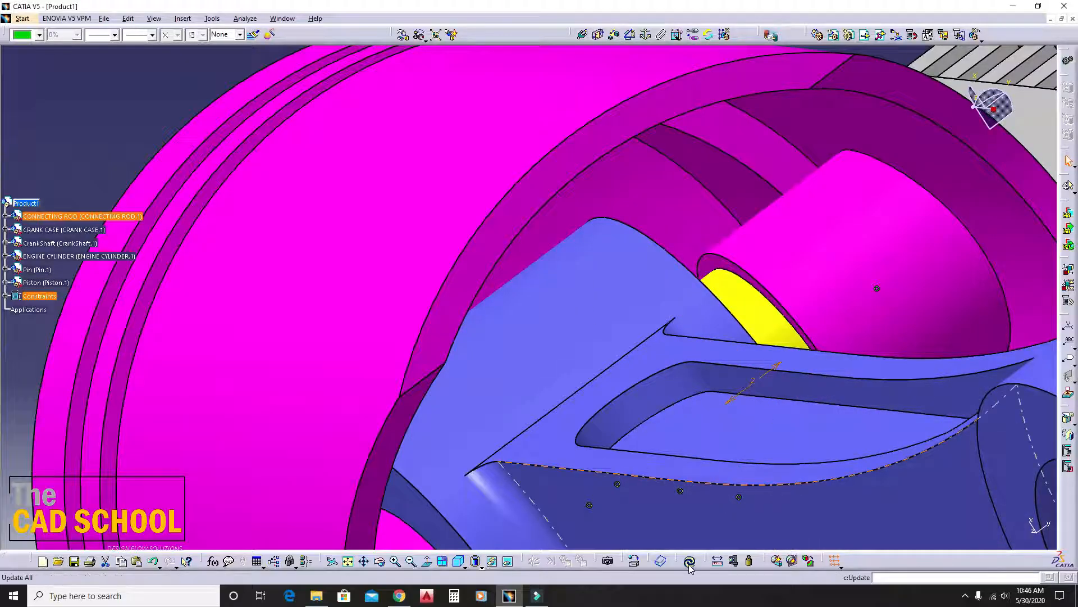
pyautogui.click(690, 564)
pyautogui.moveTo(844, 337); pyautogui.dragTo(719, 337, button='middle')
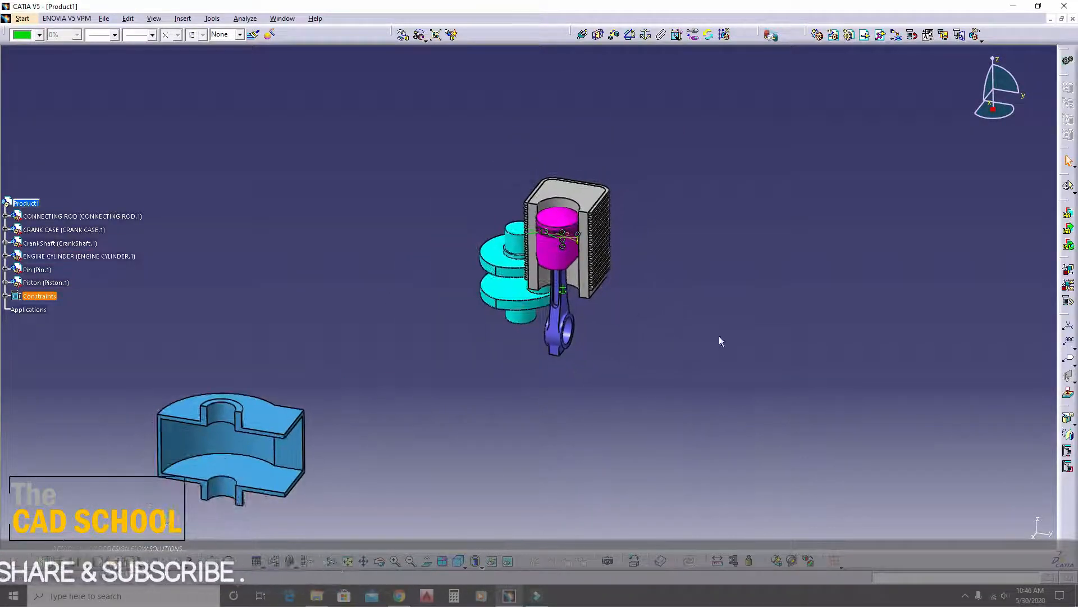
pyautogui.click(725, 335)
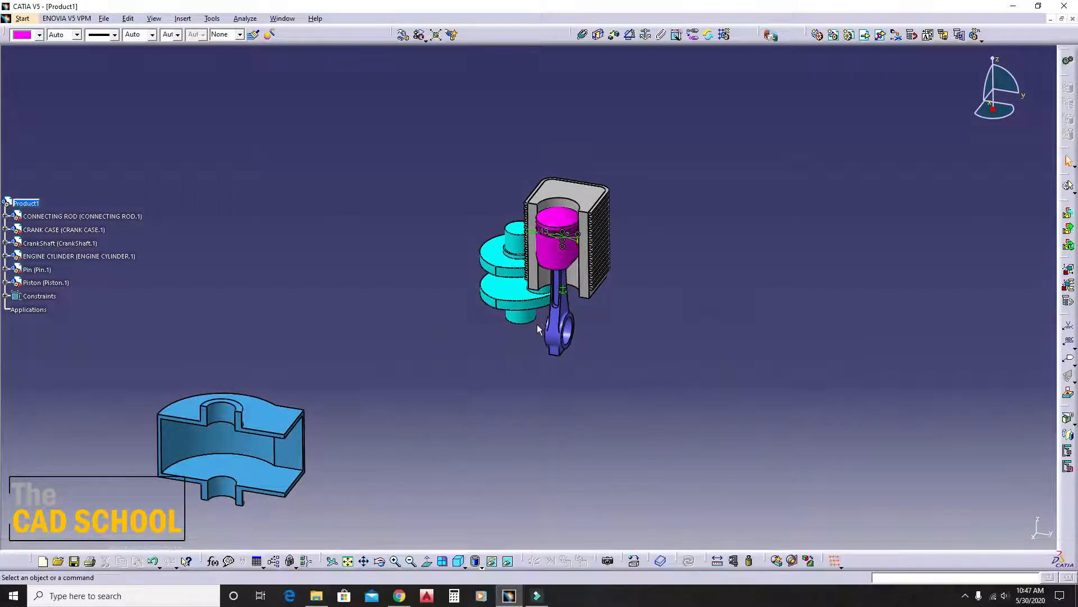
# Step: Add a coincidence constraint between the connecting rod's big-end axis and the crankshaft's crankpin axis, and update the assembly
pyautogui.click(582, 34)
pyautogui.moveTo(572, 311); pyautogui.dragTo(672, 287, button='middle')
pyautogui.click(604, 312)
pyautogui.moveTo(751, 261); pyautogui.dragTo(616, 332, button='middle')
pyautogui.click(688, 219)
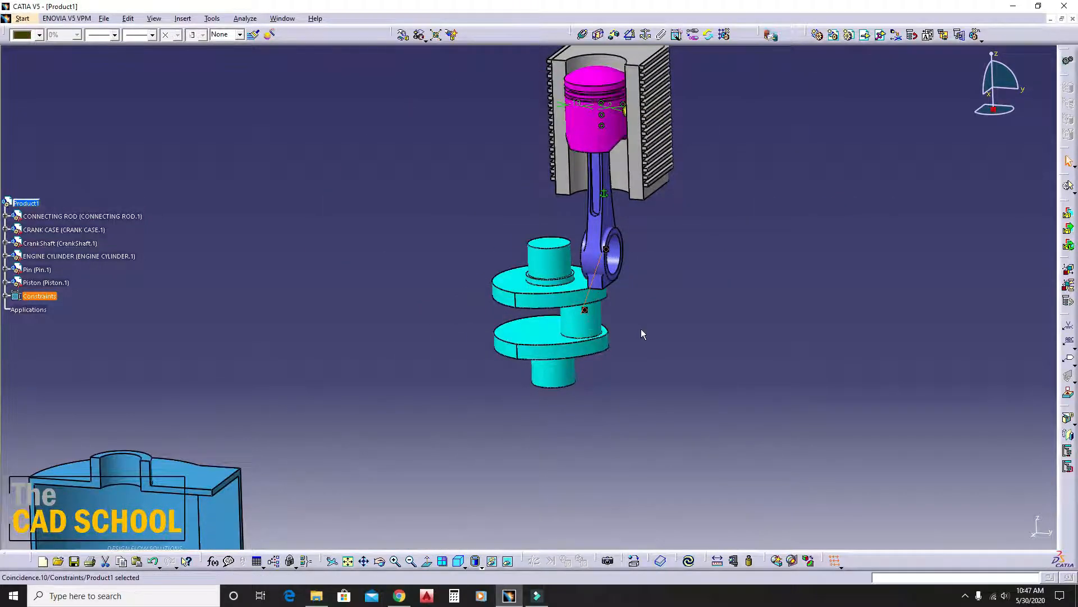
pyautogui.click(690, 562)
pyautogui.moveTo(697, 364); pyautogui.dragTo(632, 332, button='middle')
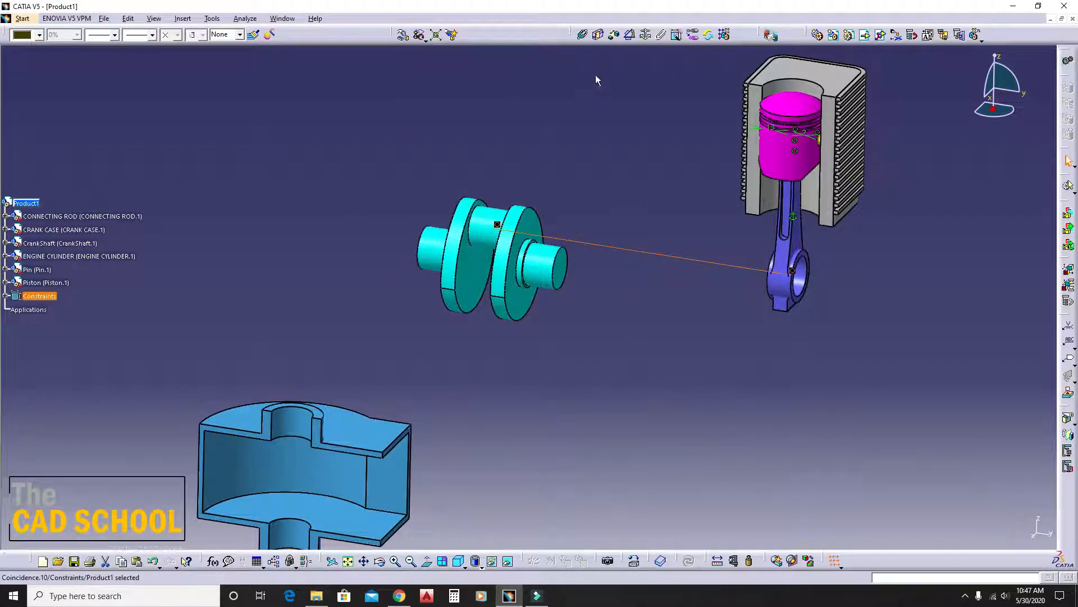
# Step: Bring the rod's big-end face against the crankshaft's inner web face with a contact constraint, update the assembly, and delete that constraint
pyautogui.click(599, 39)
pyautogui.moveTo(520, 278); pyautogui.dragTo(624, 295, button='middle')
pyautogui.keyDown('ctrl'); pyautogui.moveTo(623, 294); pyautogui.dragTo(612, 236, button='middle'); pyautogui.keyUp('ctrl')
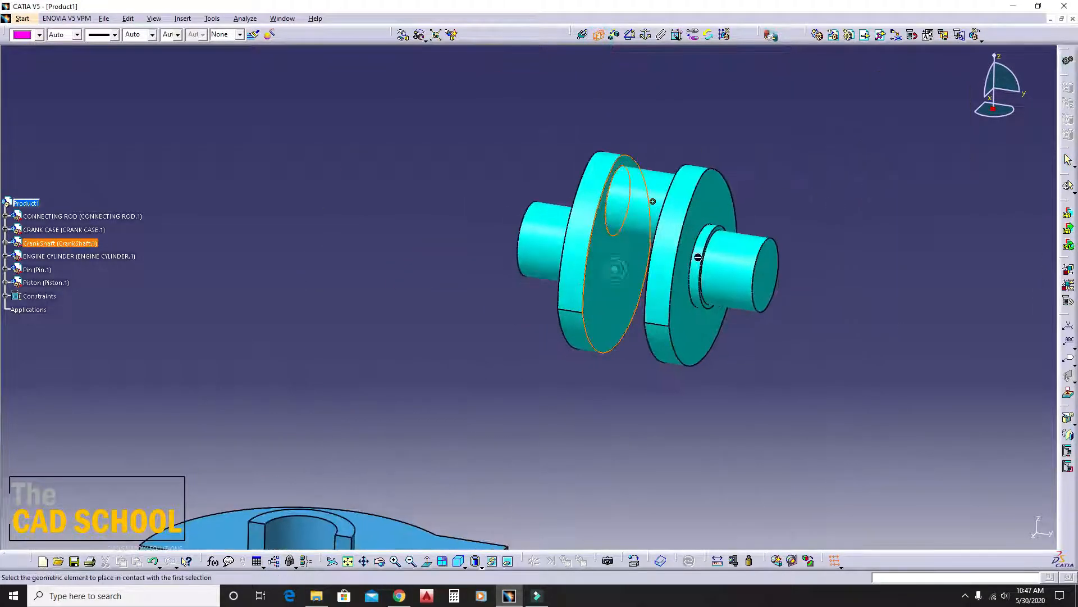
pyautogui.moveTo(698, 258); pyautogui.dragTo(642, 298, button='middle')
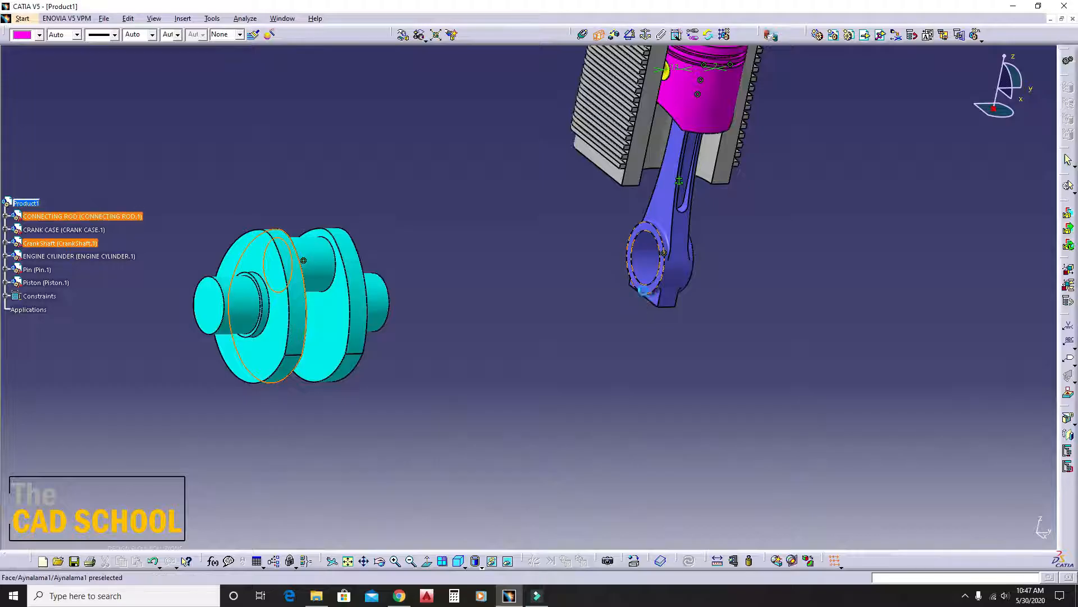
pyautogui.click(642, 289)
pyautogui.click(690, 560)
pyautogui.moveTo(737, 359); pyautogui.dragTo(765, 292, button='middle')
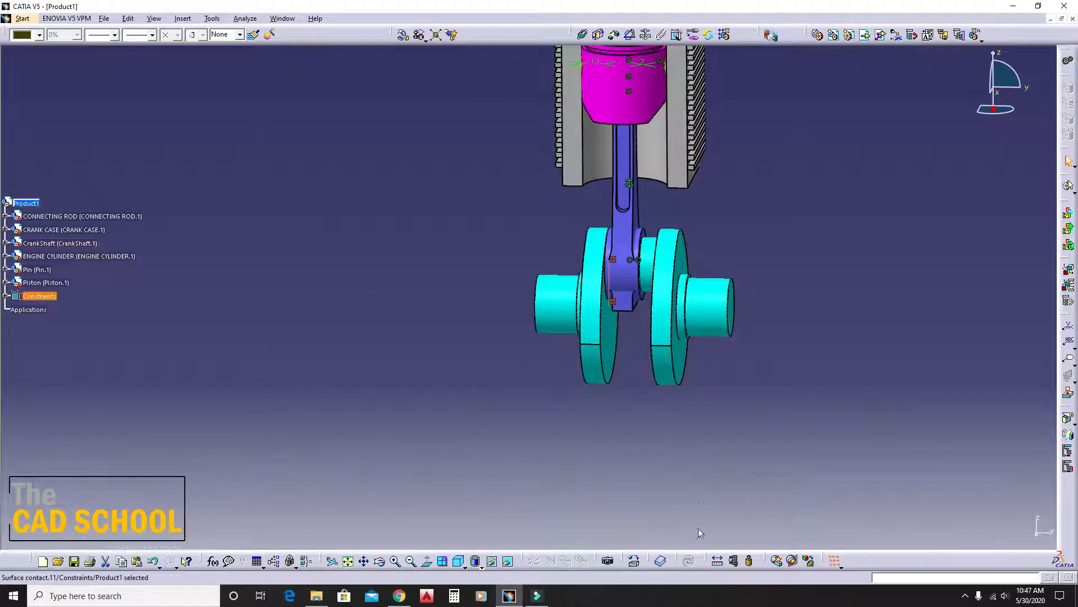
pyautogui.click(691, 475)
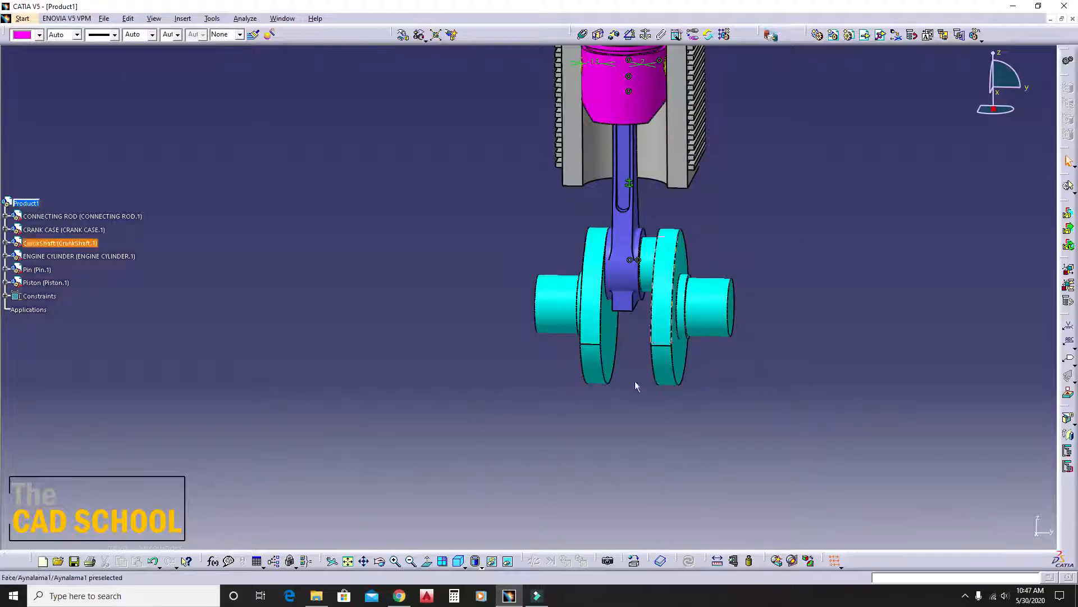
# Step: Measure the gap between the connecting rod's free big-end face and the crankshaft's facing inner web face
pyautogui.click(720, 562)
pyautogui.moveTo(590, 356); pyautogui.dragTo(663, 343, button='middle')
pyautogui.click(595, 346)
pyautogui.click(726, 336)
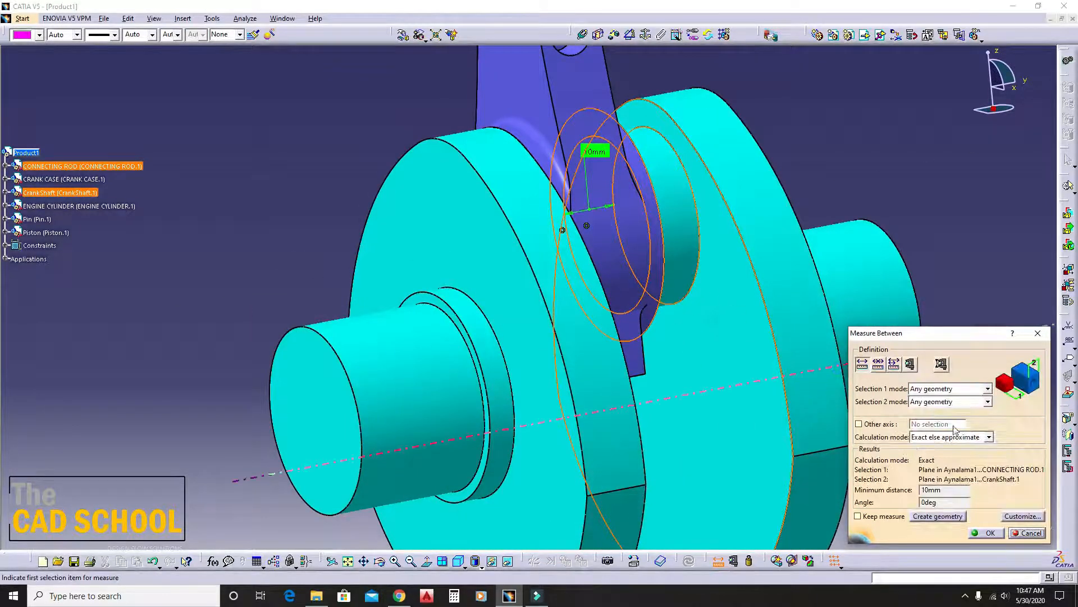
pyautogui.click(1038, 333)
pyautogui.moveTo(1038, 333); pyautogui.dragTo(707, 260, button='middle')
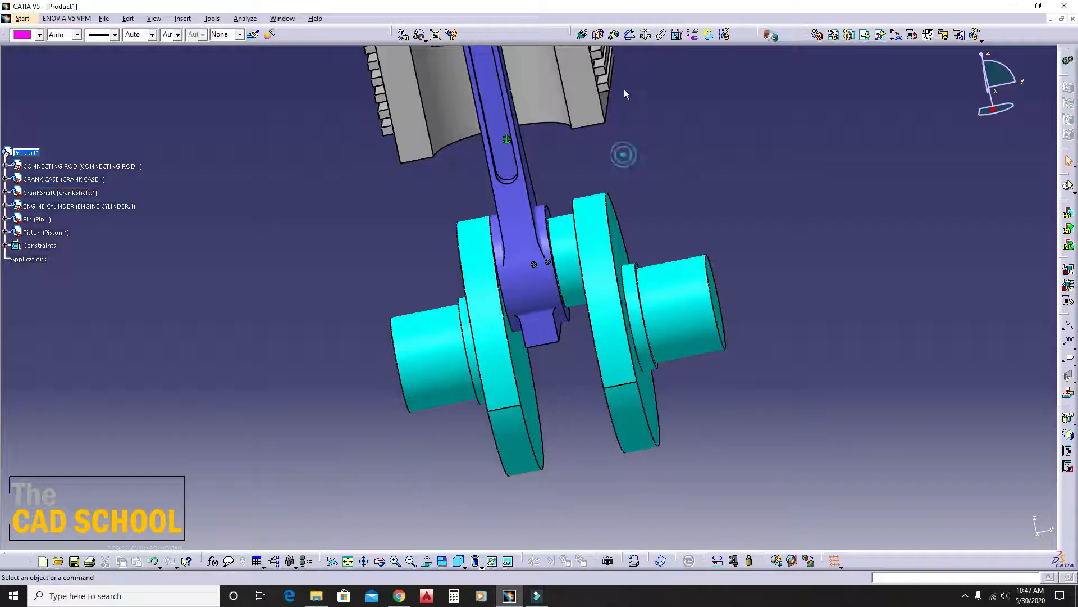
# Step: Add a 5 mm offset constraint with Opposite orientation between the rod's big-end face and the crankshaft's facing web face, and update
pyautogui.click(614, 35)
pyautogui.moveTo(562, 326); pyautogui.dragTo(721, 318, button='middle')
pyautogui.click(612, 353)
pyautogui.click(722, 319)
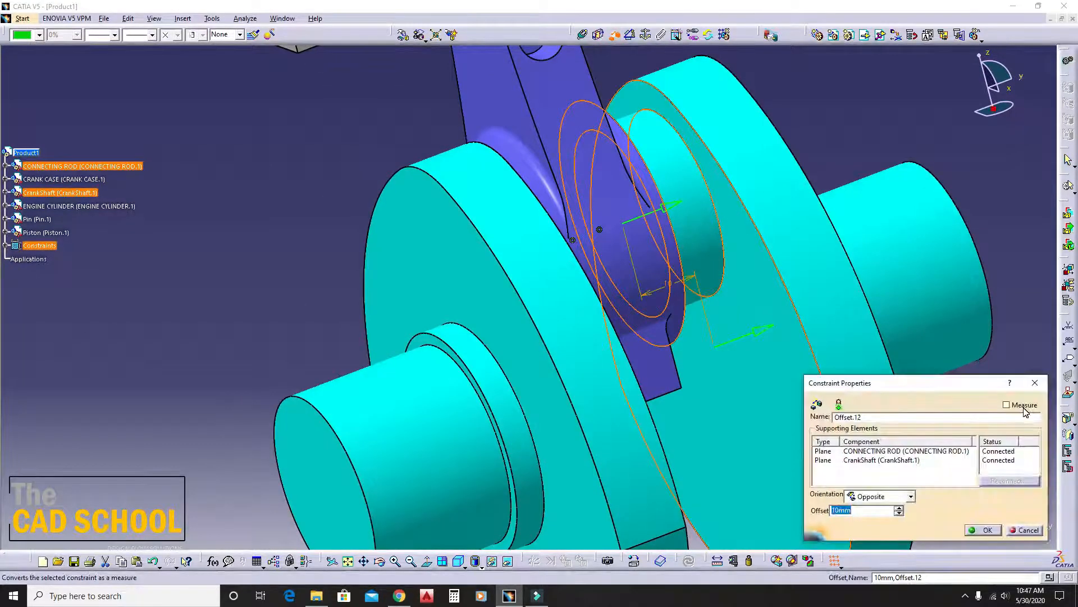
pyautogui.write('5')
pyautogui.press('Return')
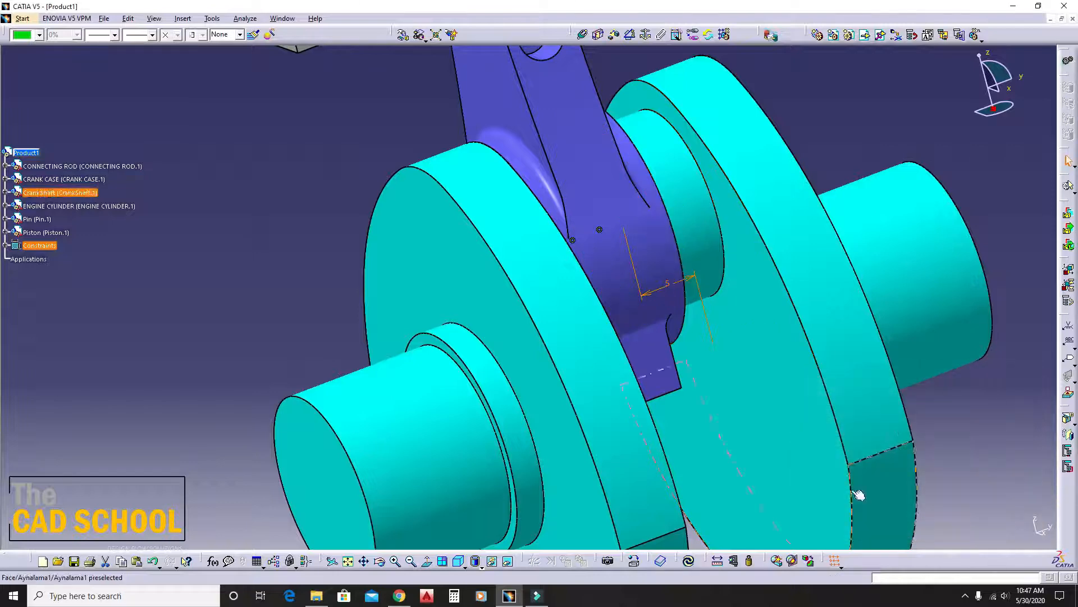
pyautogui.click(689, 560)
pyautogui.moveTo(658, 219); pyautogui.dragTo(598, 309, button='middle')
pyautogui.moveTo(693, 277); pyautogui.dragTo(560, 329, button='middle')
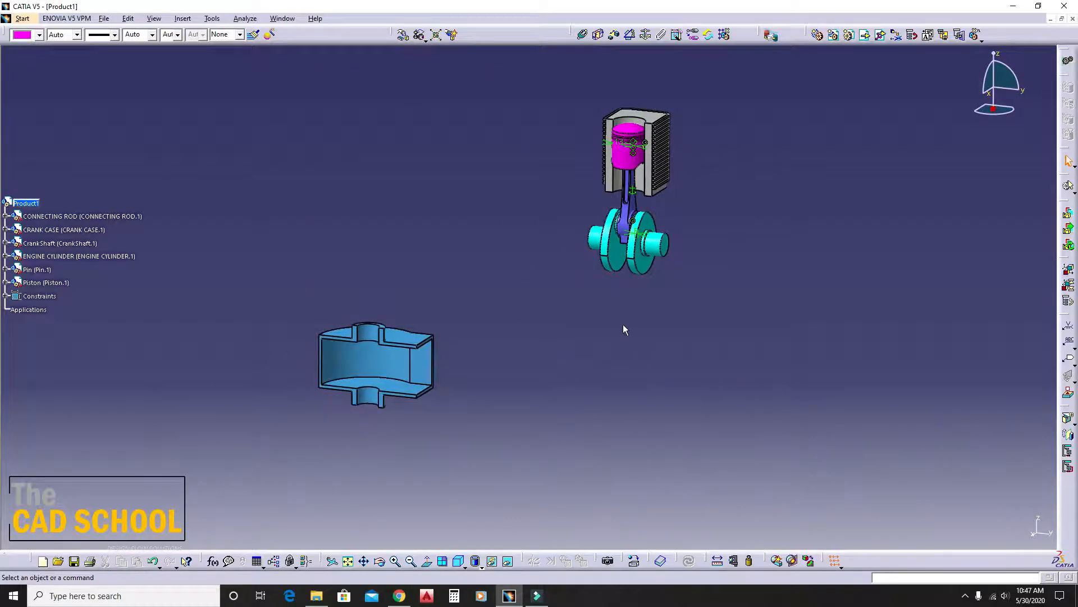
pyautogui.click(648, 330)
# Step: Add a coincidence constraint between the crank case's bearing-bore axis and the crankshaft's main axis, and update the assembly
pyautogui.moveTo(551, 332); pyautogui.dragTo(554, 82, button='middle')
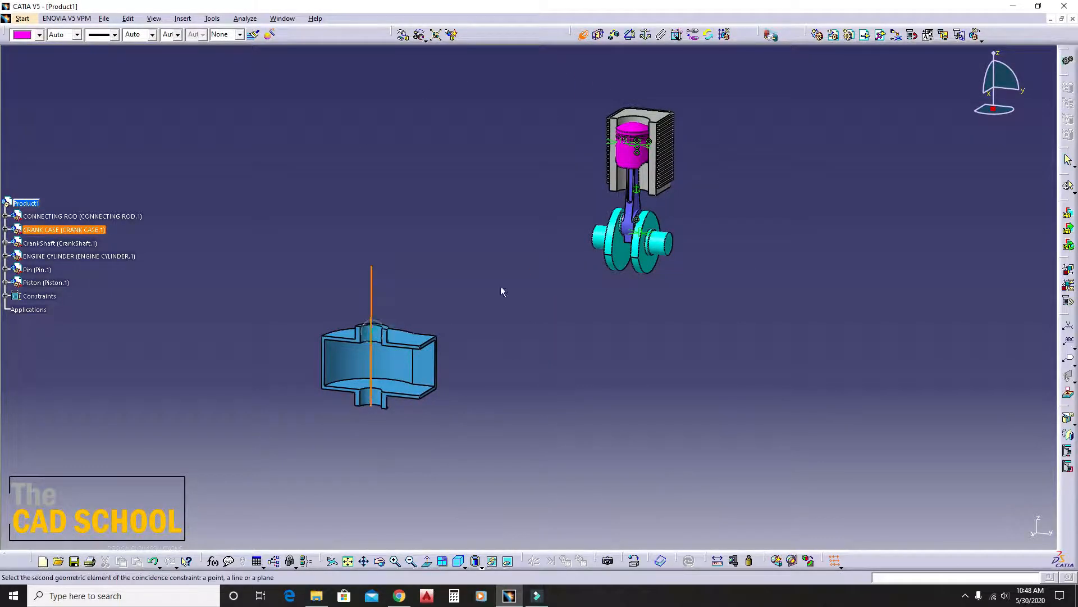
pyautogui.moveTo(502, 290); pyautogui.dragTo(533, 254, button='middle')
pyautogui.click(589, 246)
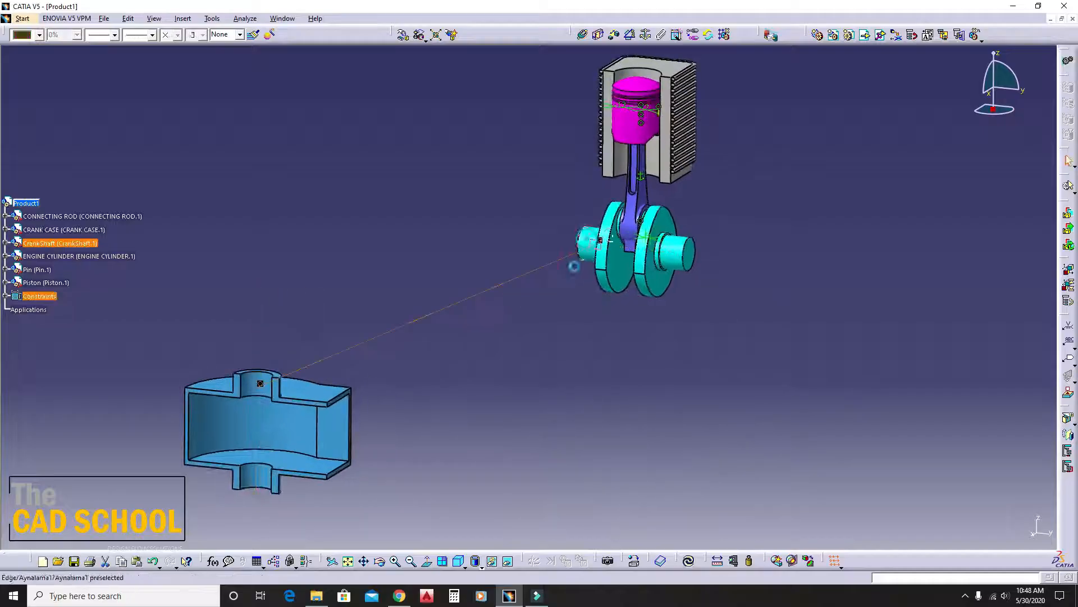
pyautogui.click(690, 560)
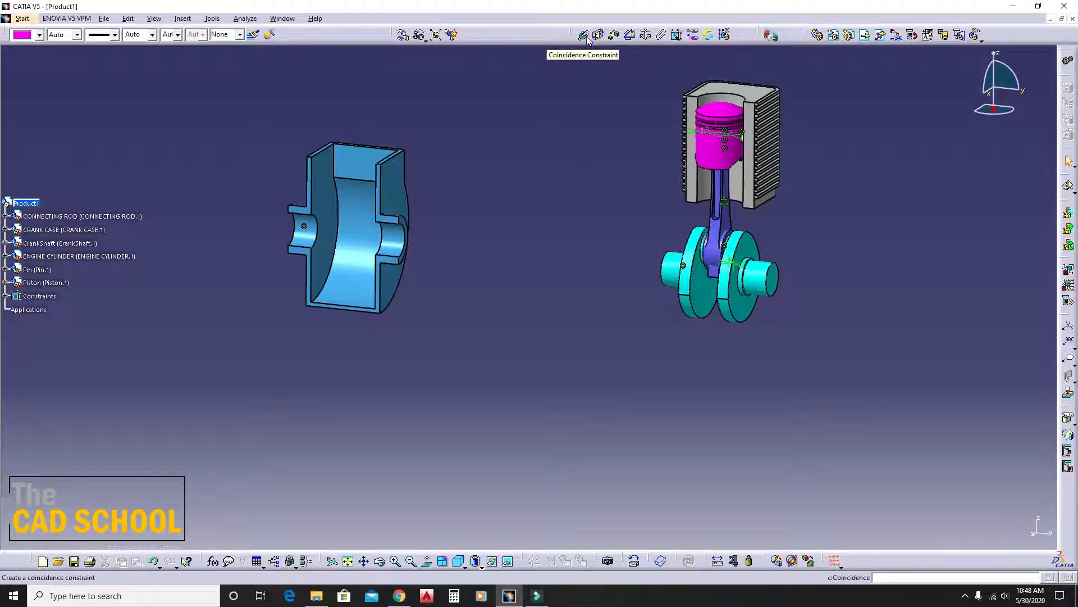
# Step: Move the crank case along the Y axis with Manipulation until it encloses the crankshaft beneath the engine cylinder
pyautogui.click(404, 35)
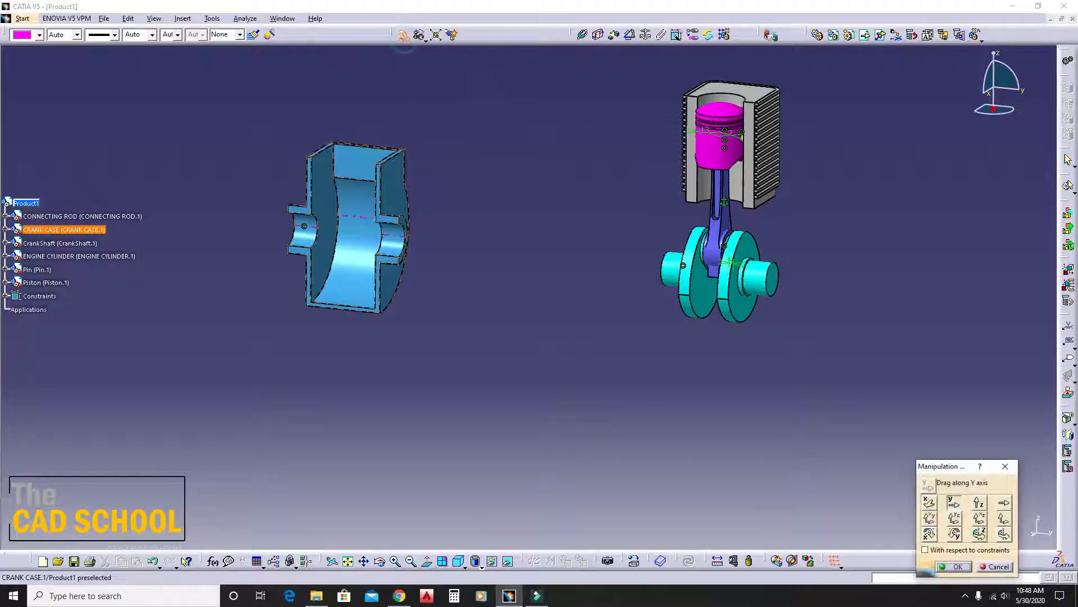
pyautogui.moveTo(360, 179); pyautogui.dragTo(730, 233)
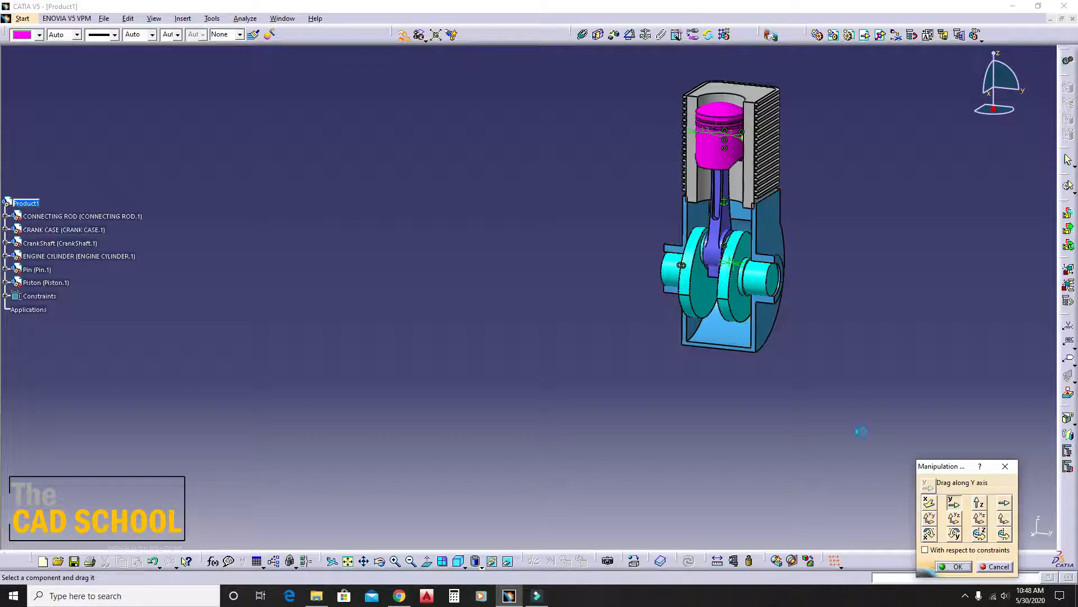
pyautogui.click(955, 565)
pyautogui.moveTo(857, 358); pyautogui.dragTo(643, 248, button='middle')
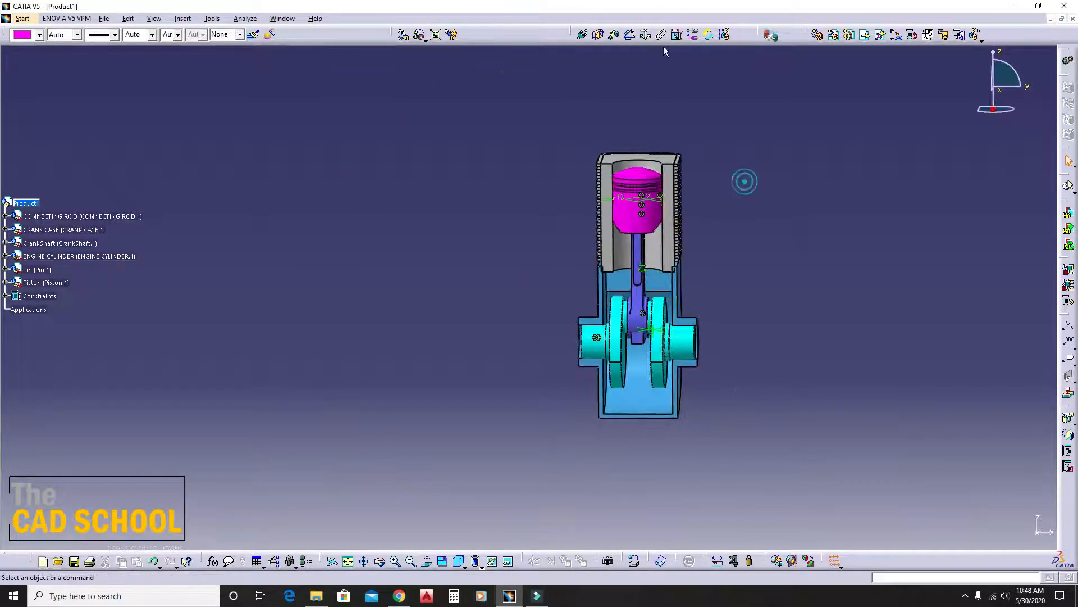
# Step: Add a 0 mm offset constraint with Opposite orientation between the crank case's upper face and the engine cylinder's bottom face
pyautogui.click(615, 35)
pyautogui.moveTo(764, 339); pyautogui.dragTo(750, 220, button='middle')
pyautogui.moveTo(807, 289); pyautogui.dragTo(649, 160, button='middle')
pyautogui.click(679, 285)
pyautogui.click(648, 159)
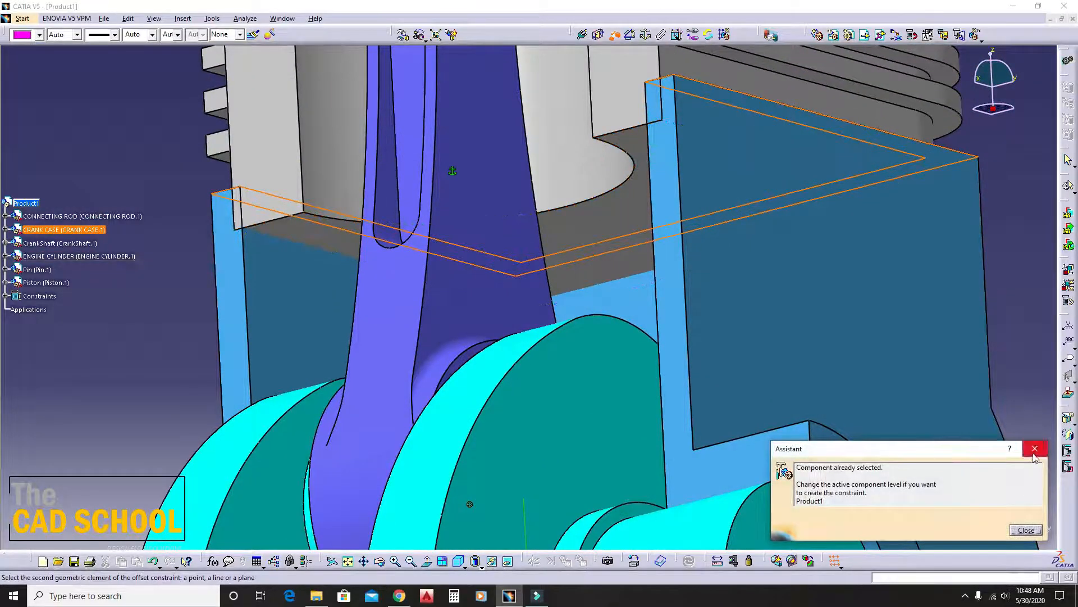
pyautogui.click(1033, 447)
pyautogui.click(628, 144)
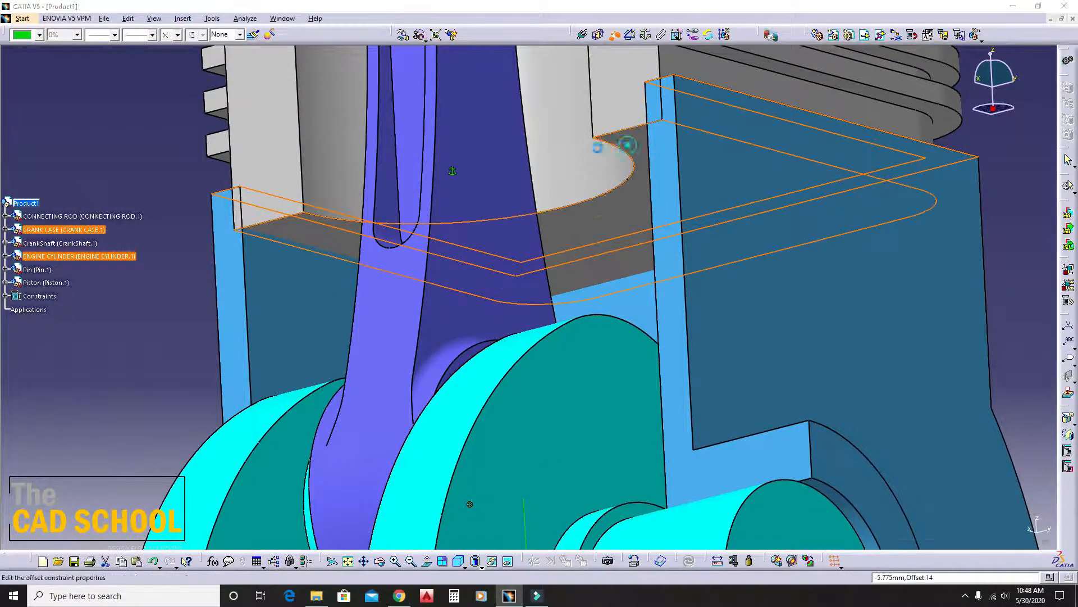
pyautogui.moveTo(628, 144); pyautogui.dragTo(621, 247, button='middle')
pyautogui.moveTo(872, 513); pyautogui.dragTo(749, 519)
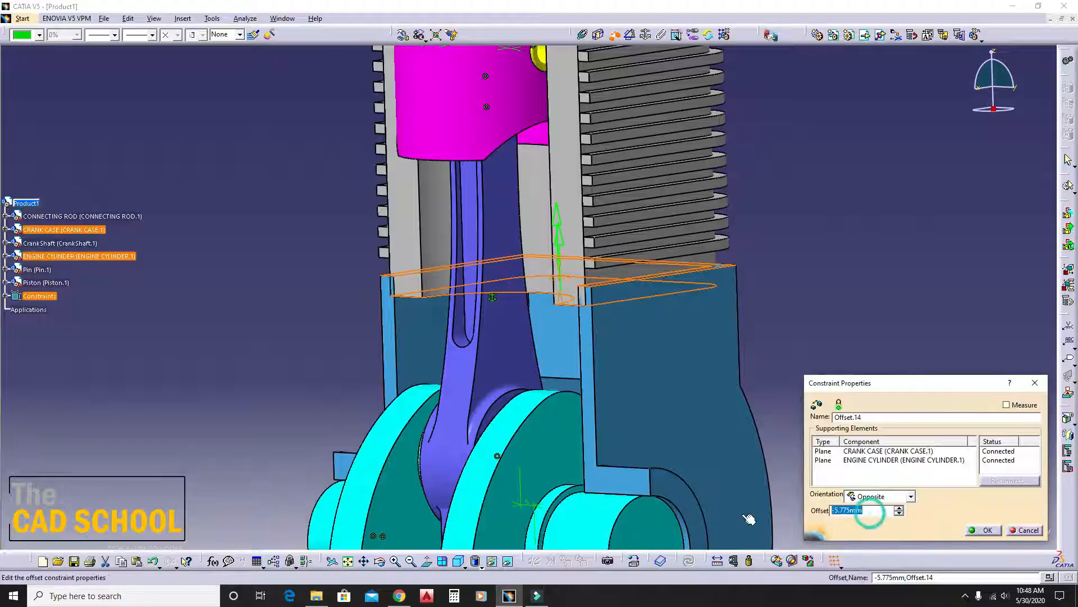
pyautogui.write('0')
pyautogui.press('Return')
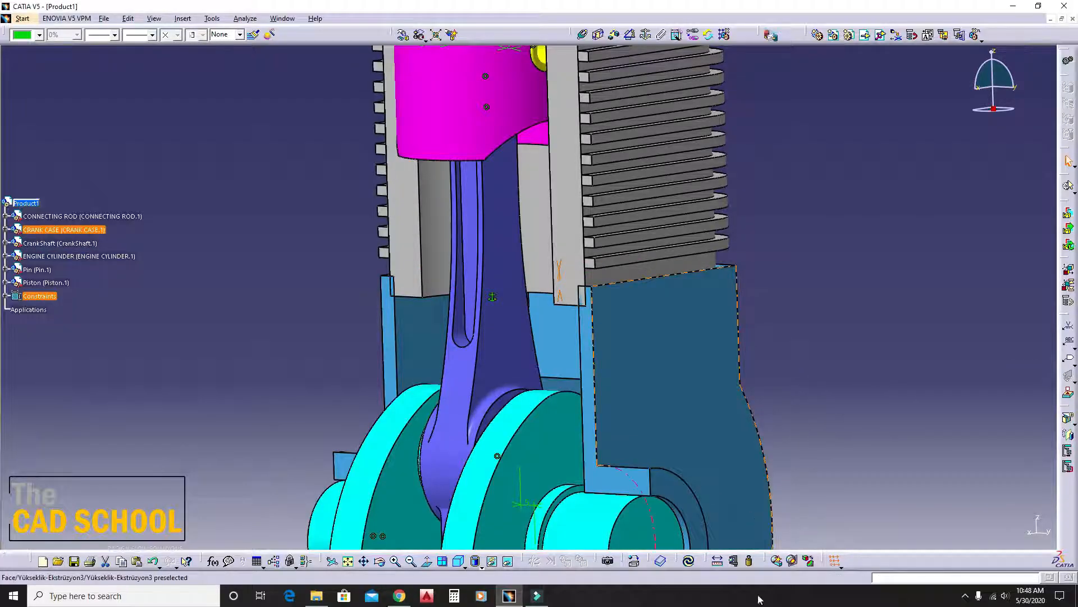
# Step: Update the assembly to seat the crank case under the engine cylinder, and inspect how it encloses the crankshaft
pyautogui.click(688, 560)
pyautogui.moveTo(770, 213); pyautogui.dragTo(568, 334, button='middle')
pyautogui.click(679, 303)
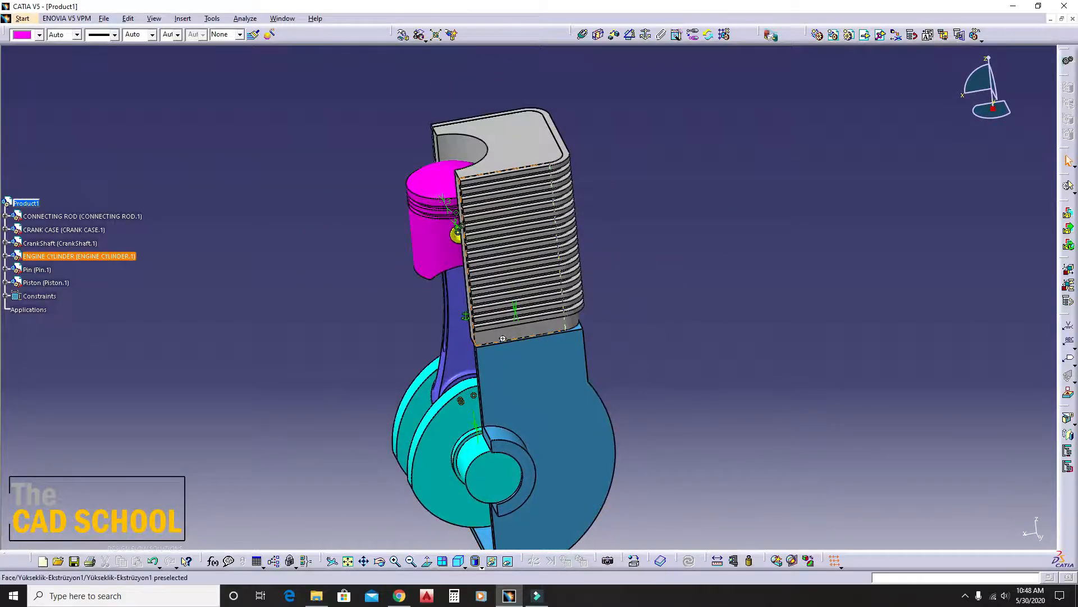
pyautogui.moveTo(523, 269); pyautogui.dragTo(717, 241, button='middle')
pyautogui.moveTo(531, 298); pyautogui.dragTo(572, 273, button='middle')
pyautogui.moveTo(614, 420); pyautogui.dragTo(646, 257, button='middle')
pyautogui.moveTo(554, 400); pyautogui.dragTo(573, 397, button='middle')
pyautogui.click(823, 284)
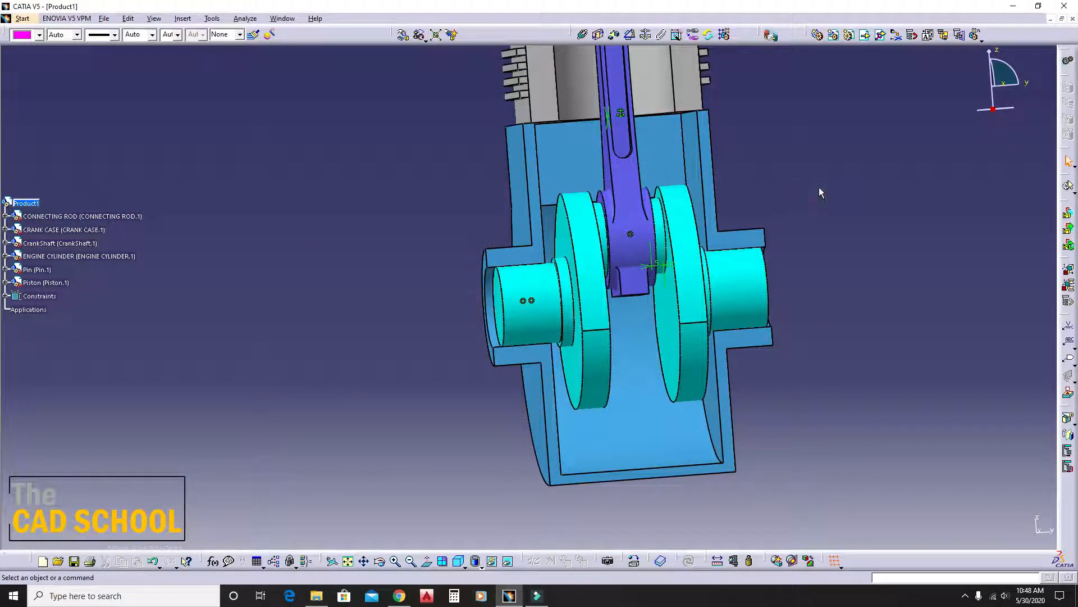
# Step: Add a 0 mm offset constraint with Same orientation between the crankshaft's end face and the crank case's outer bearing face, and update
pyautogui.click(601, 35)
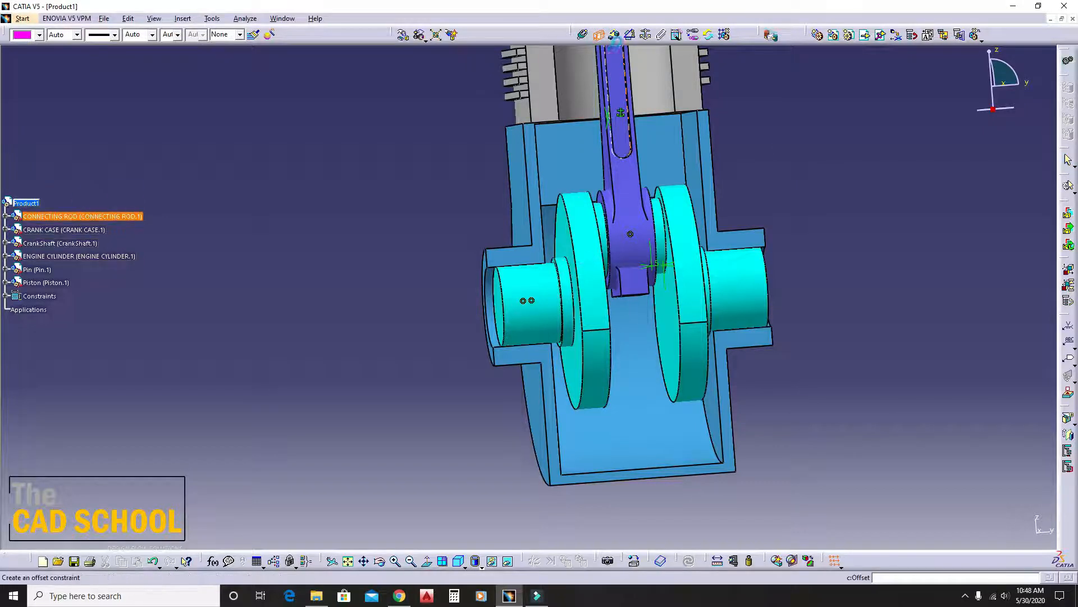
pyautogui.moveTo(584, 281); pyautogui.dragTo(624, 304, button='middle')
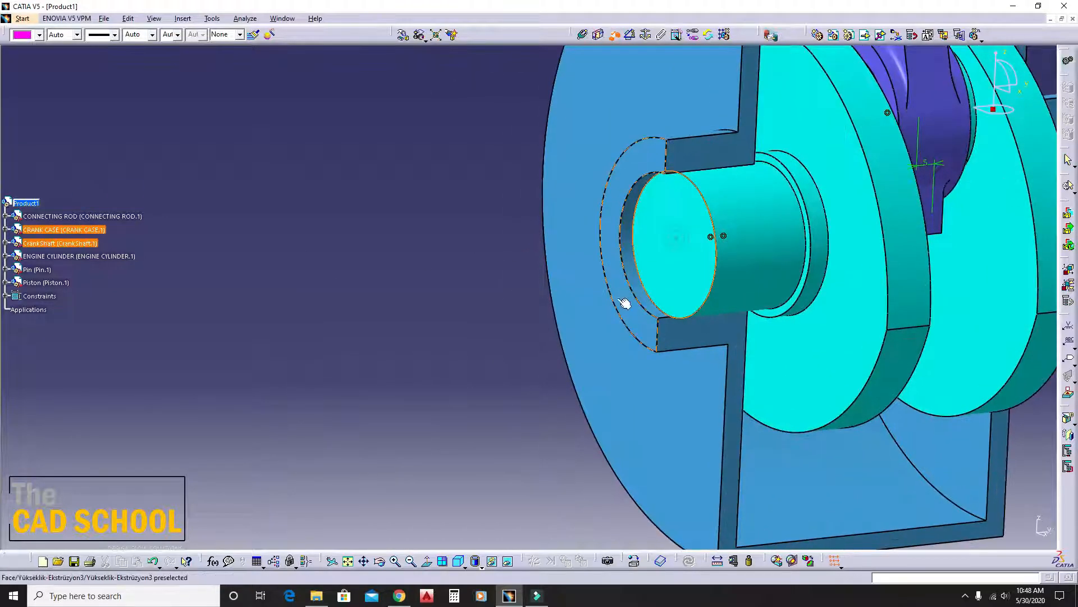
pyautogui.click(638, 325)
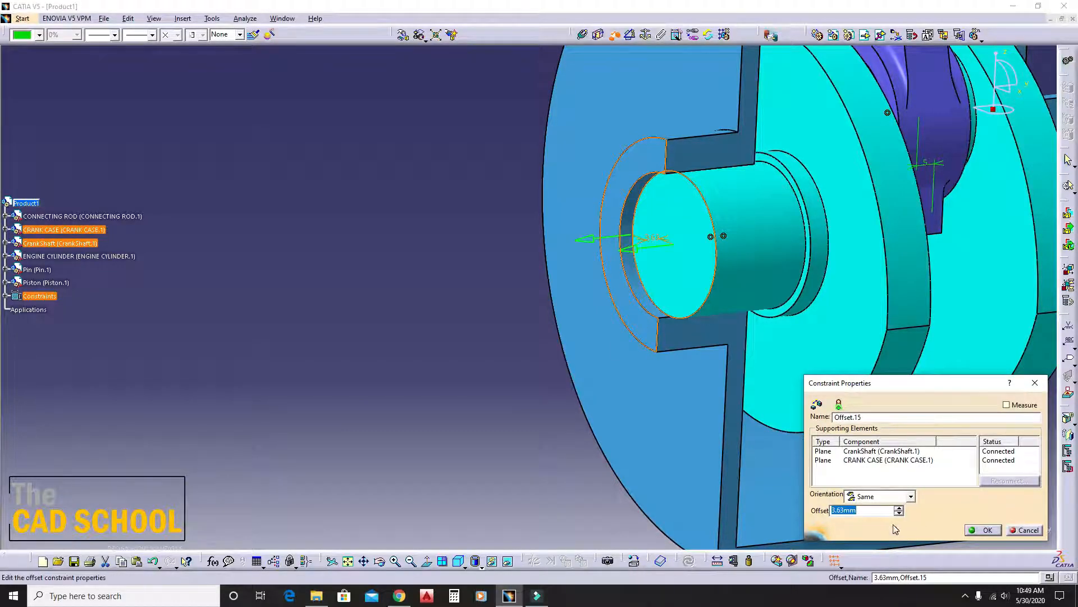
pyautogui.write('0')
pyautogui.press('Return')
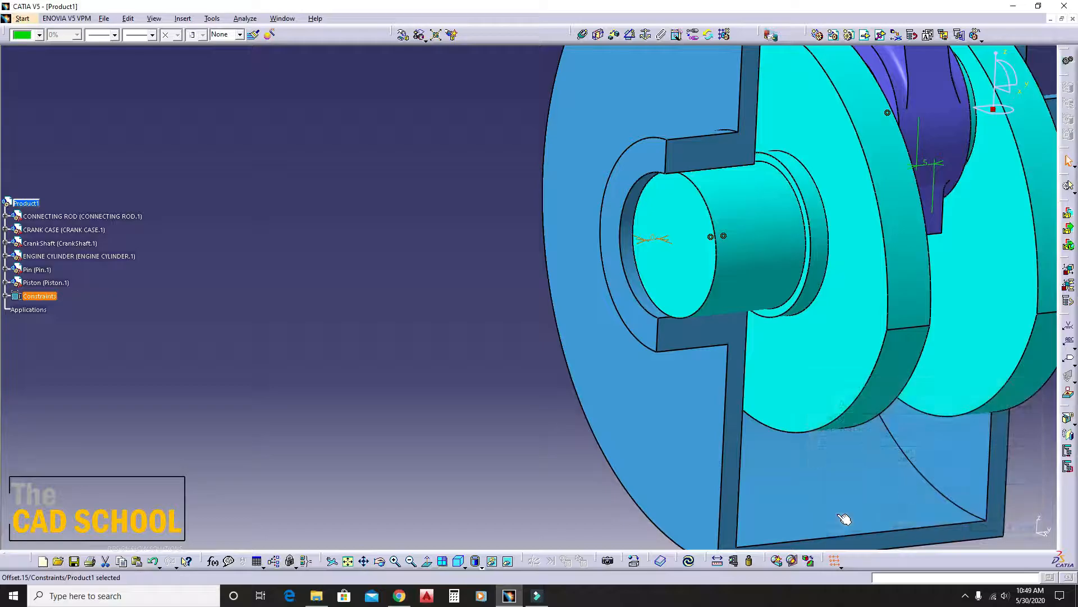
pyautogui.click(690, 564)
# Step: Measure the distance between the crankshaft's opposite end face and the adjacent outer bearing face of the crank case
pyautogui.moveTo(809, 269); pyautogui.dragTo(727, 366, button='middle')
pyautogui.click(817, 366)
pyautogui.click(718, 561)
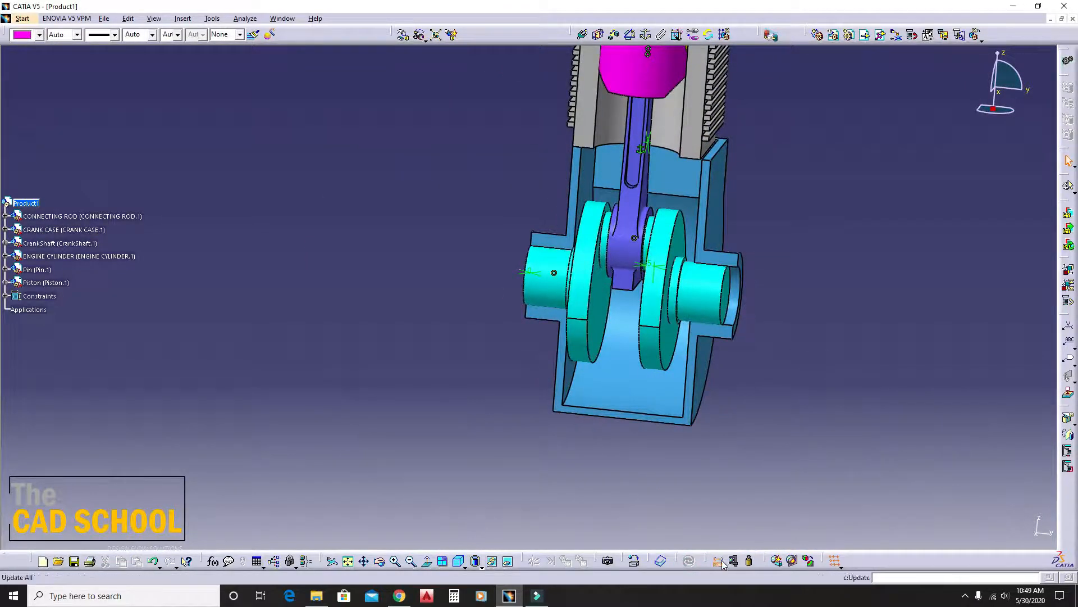
pyautogui.moveTo(669, 332); pyautogui.dragTo(595, 236, button='middle')
pyautogui.click(771, 299)
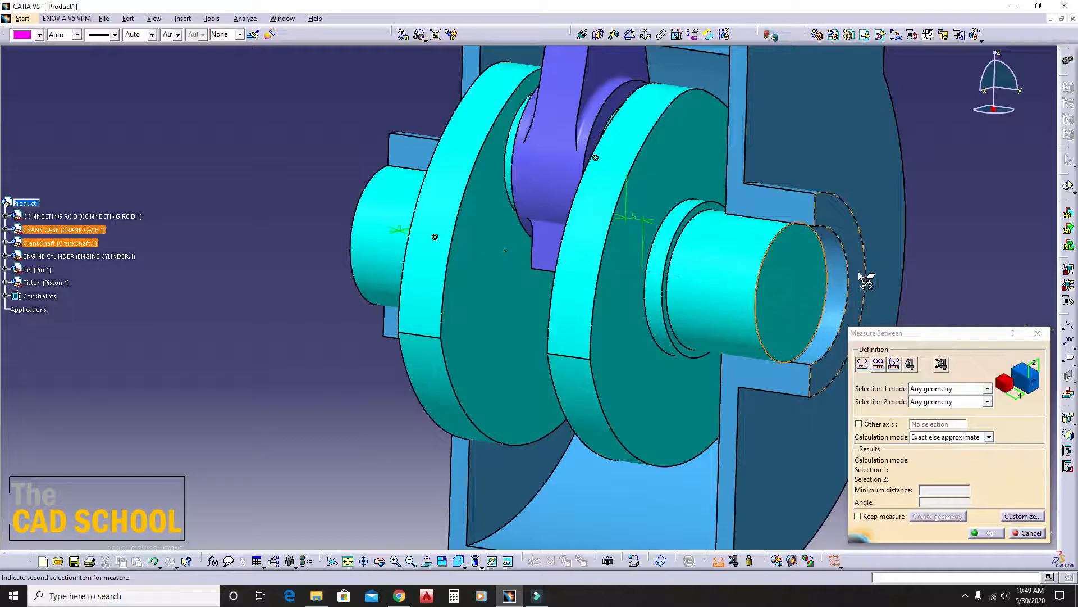
pyautogui.click(856, 283)
pyautogui.click(1037, 334)
# Step: Edit the offset constraint between the crankshaft's end face and the crank case's outer bearing face, and update the assembly
pyautogui.moveTo(618, 292); pyautogui.dragTo(551, 311, button='middle')
pyautogui.click(467, 278)
pyautogui.doubleClick(468, 278)
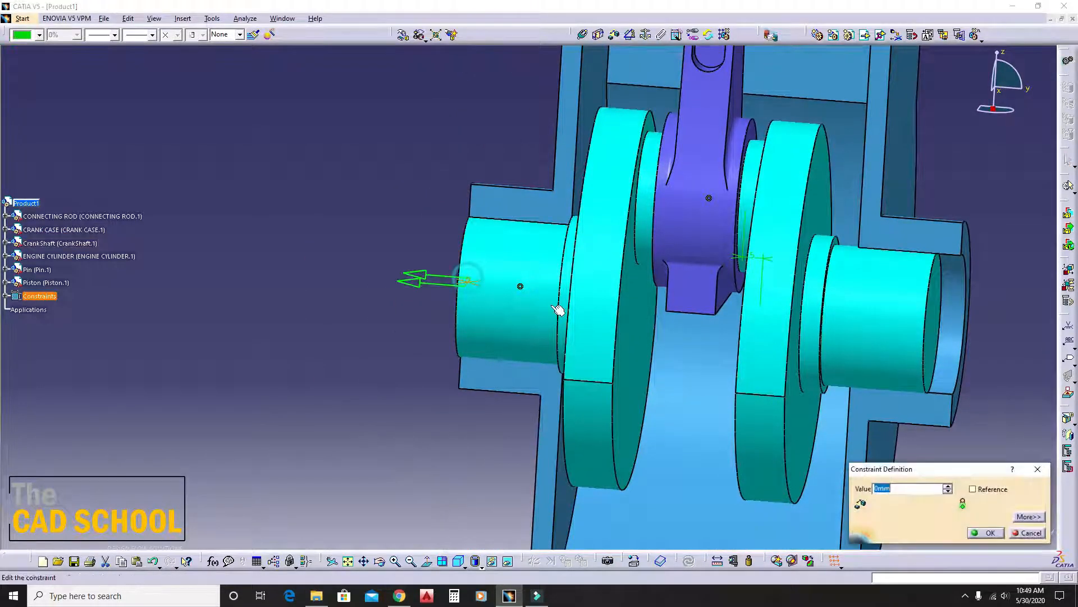
pyautogui.press('Return')
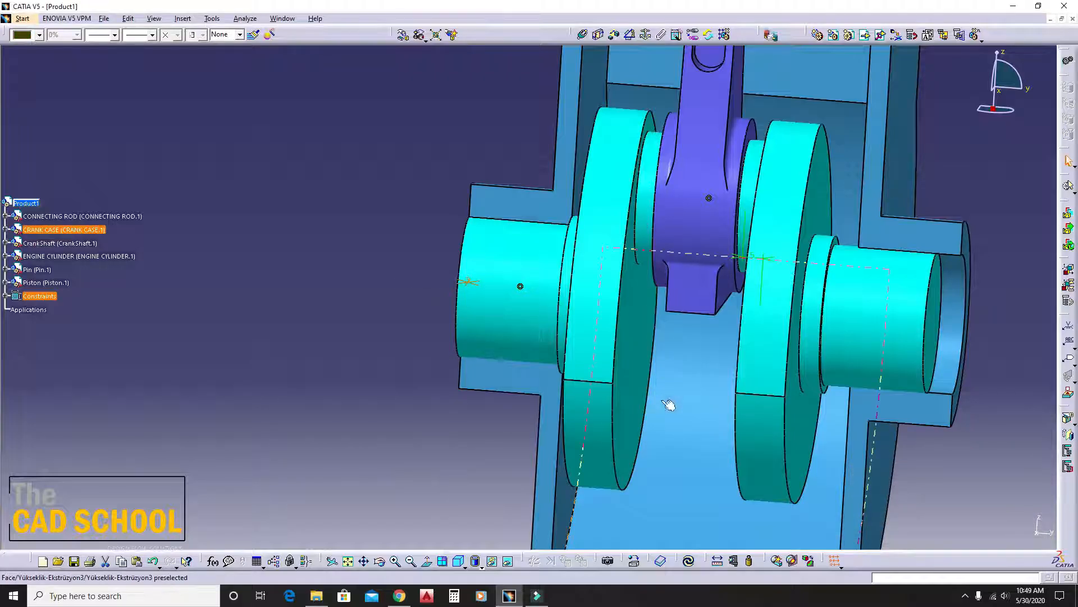
pyautogui.click(689, 561)
pyautogui.moveTo(618, 292); pyautogui.dragTo(675, 307, button='middle')
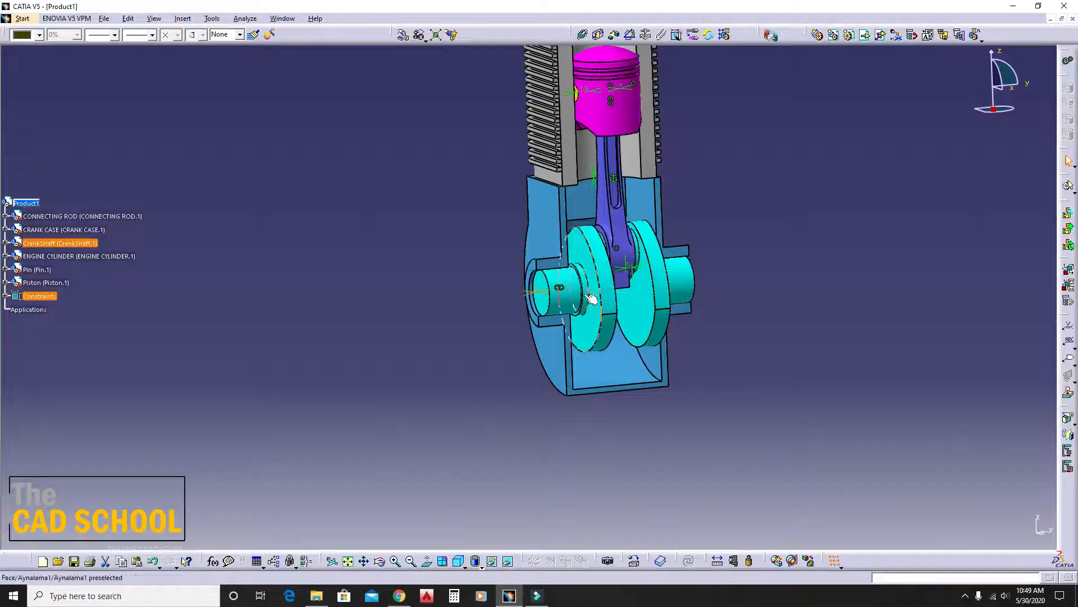
# Step: Rotate the crankshaft around its main axis using Manipulation with respect to constraints, so the connecting rod and piston follow
pyautogui.moveTo(554, 267); pyautogui.dragTo(520, 402, button='middle')
pyautogui.moveTo(758, 284); pyautogui.dragTo(635, 323, button='middle')
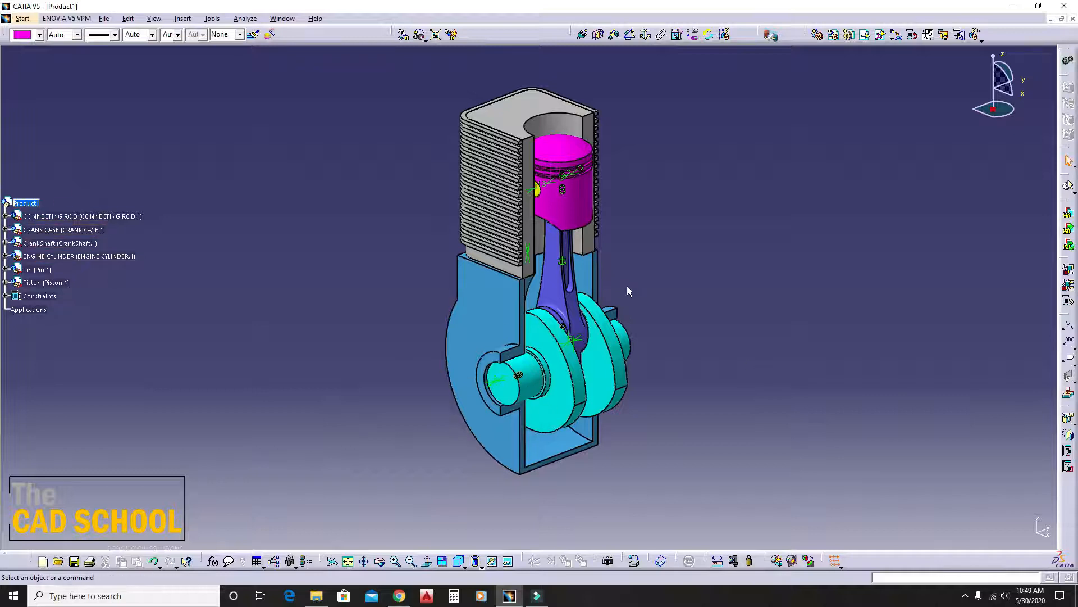
pyautogui.moveTo(650, 236); pyautogui.dragTo(619, 262, button='middle')
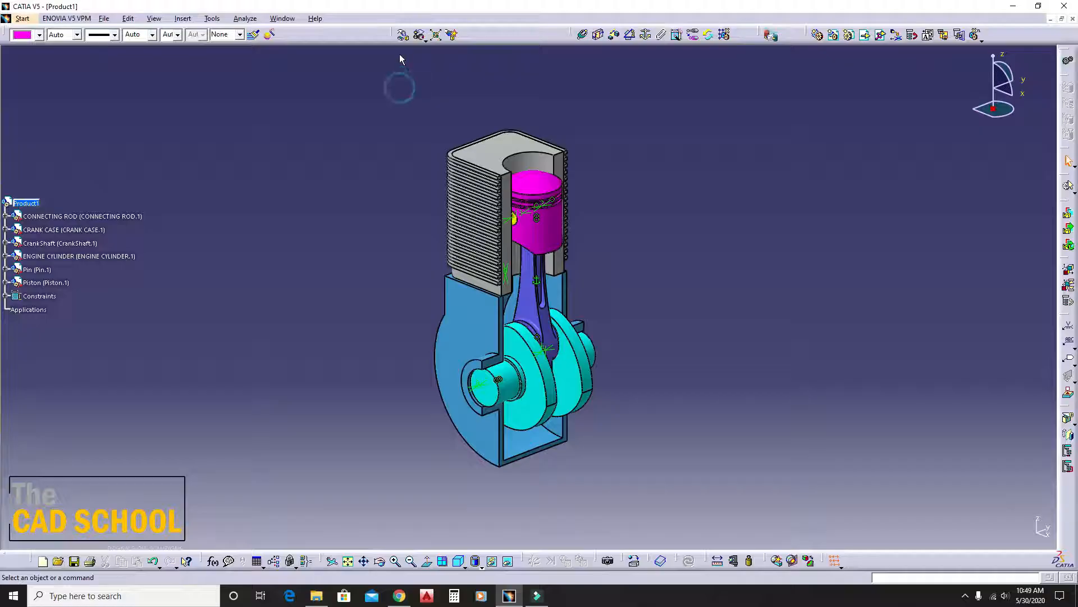
pyautogui.click(402, 37)
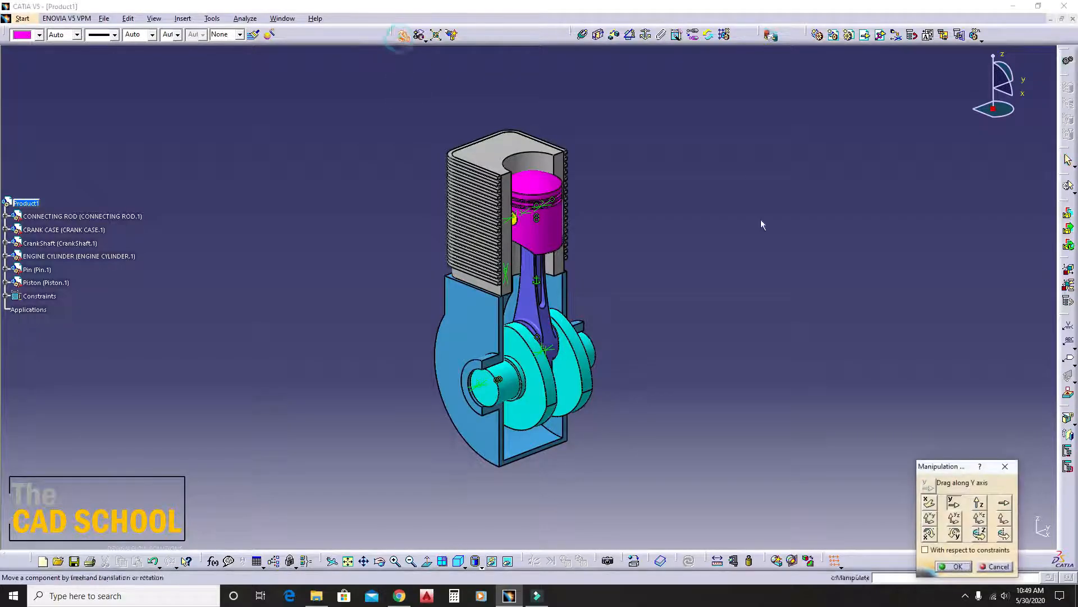
pyautogui.click(1004, 535)
pyautogui.click(928, 551)
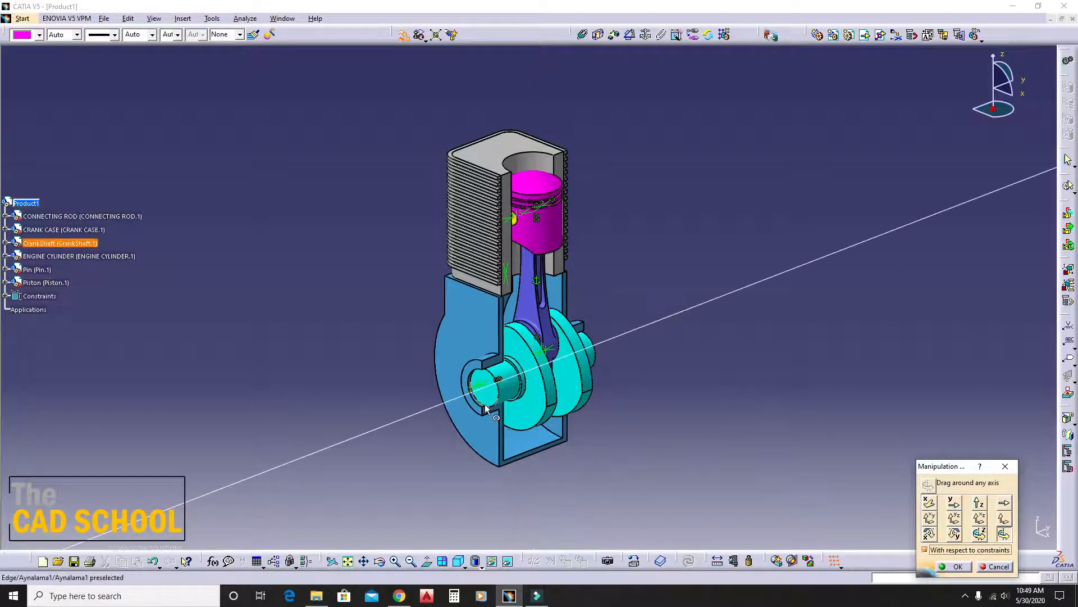
pyautogui.click(509, 384)
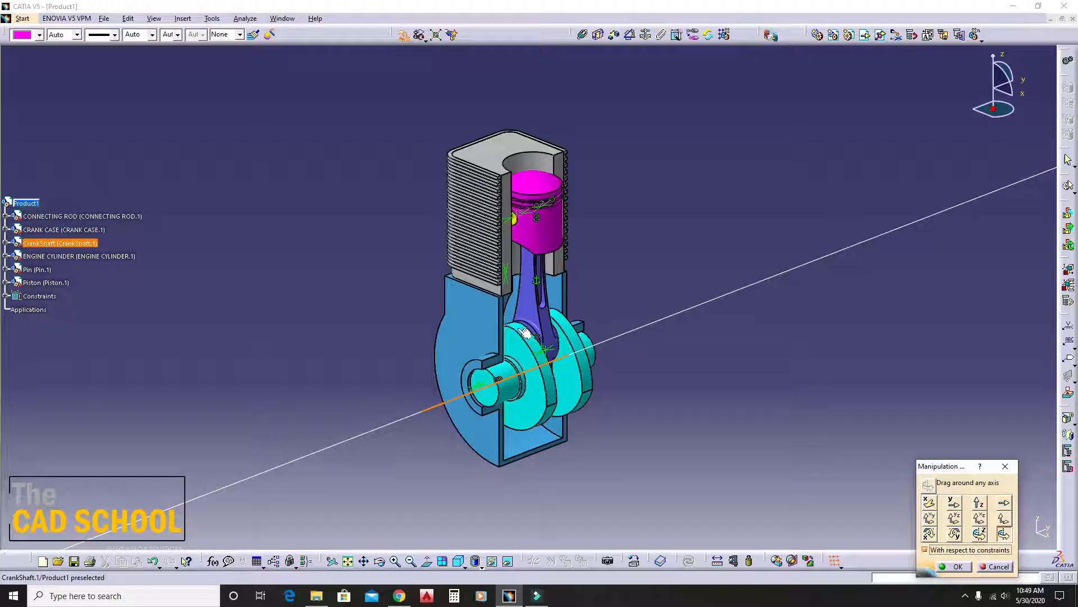
pyautogui.moveTo(521, 332); pyautogui.dragTo(538, 359)
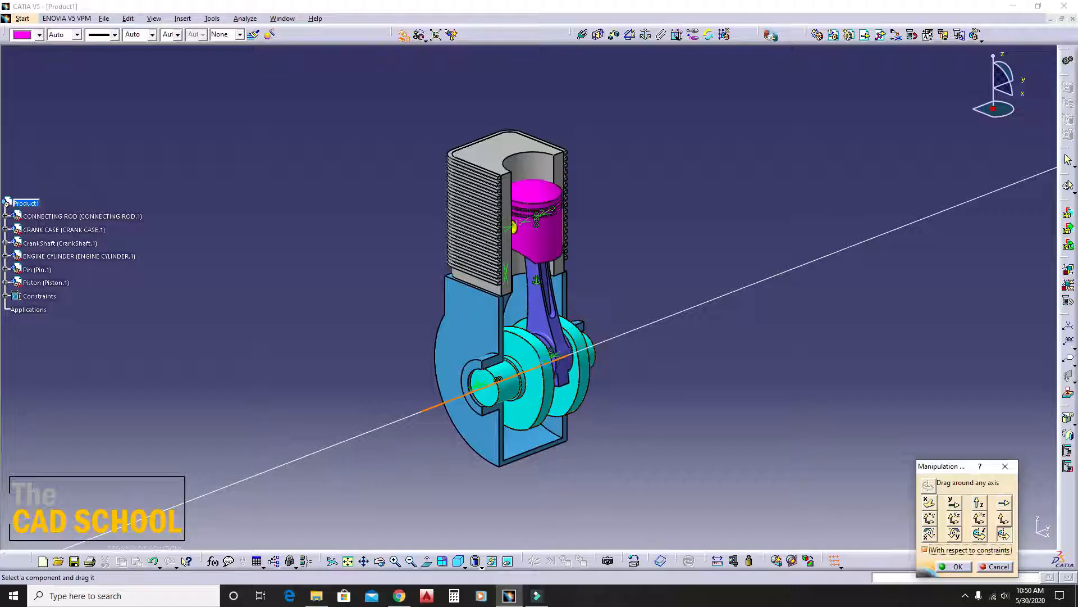
pyautogui.click(956, 566)
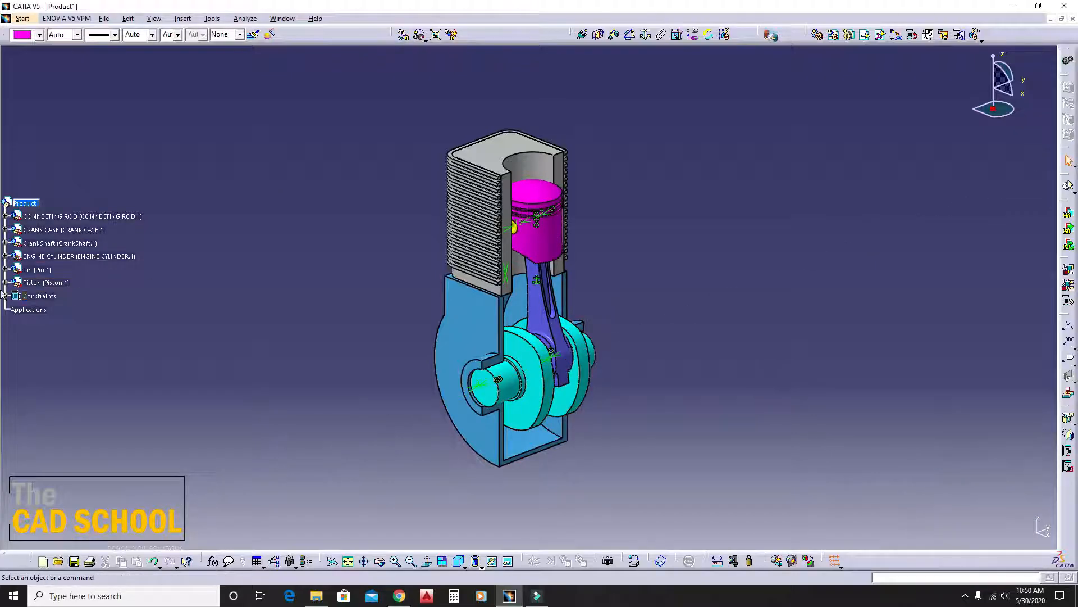
# Step: Hide the assembly's Constraints group
pyautogui.rightClick(40, 296)
pyautogui.click(84, 324)
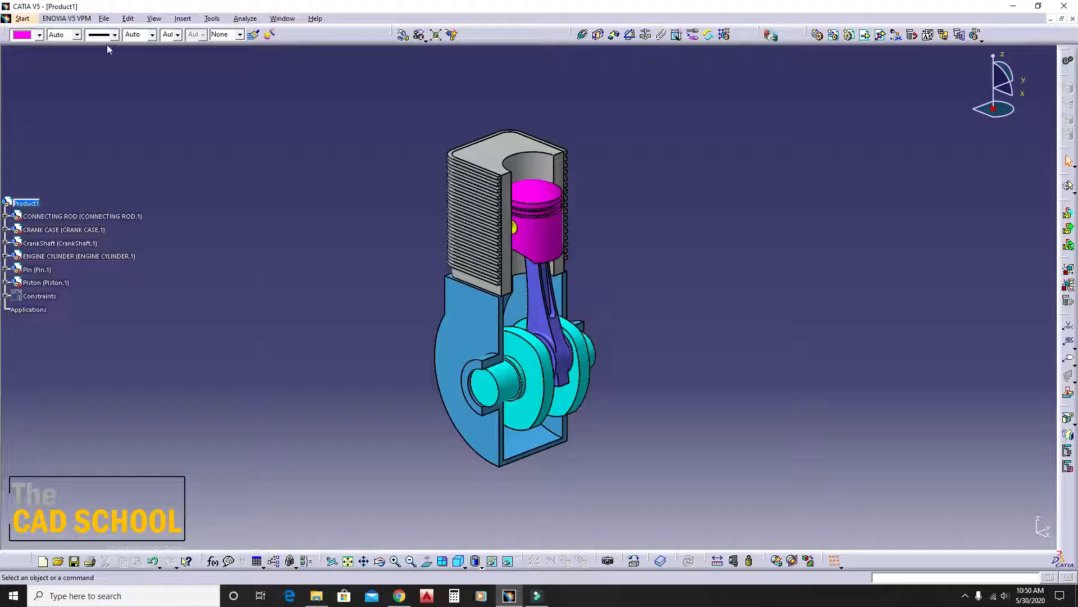
# Step: Save the assembly as Product1.CATProduct in the SINGLE CYLINDER ENGINE folder with Save Management, propagating the directory to all parts
pyautogui.click(104, 19)
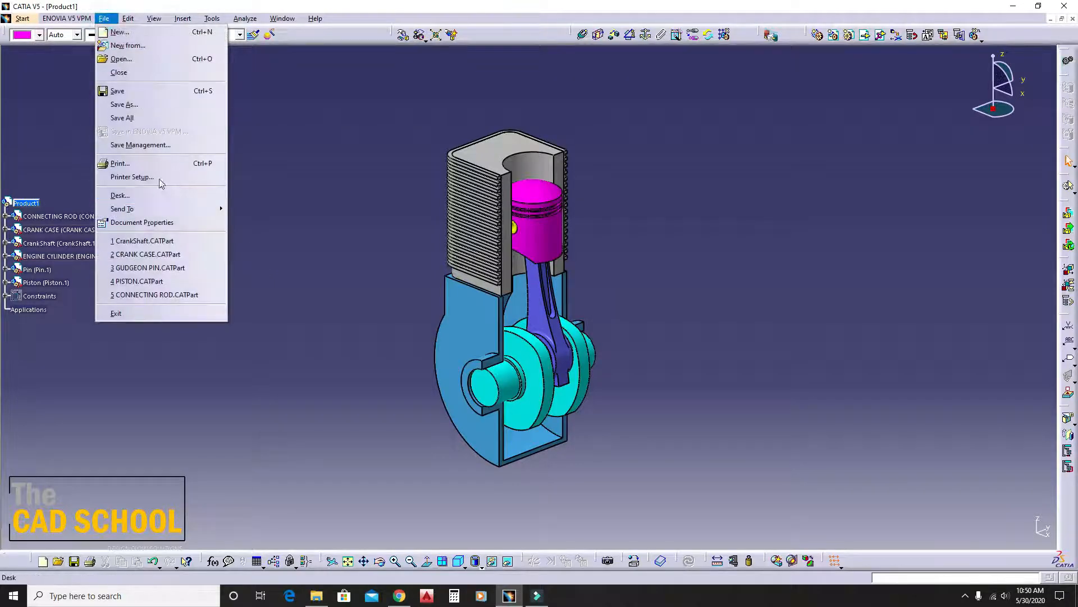
pyautogui.click(129, 147)
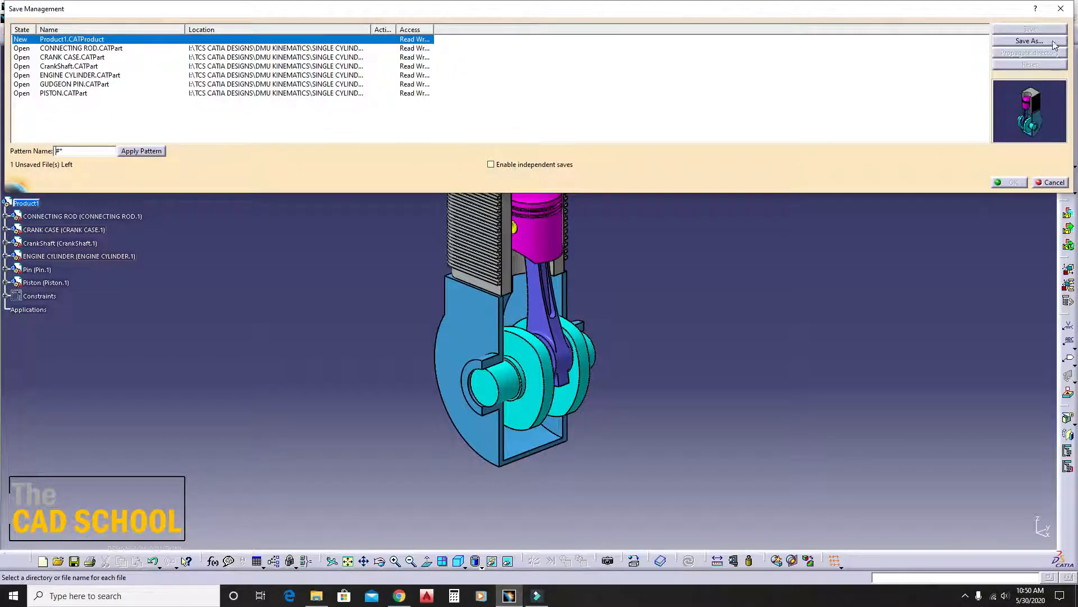
pyautogui.click(1025, 43)
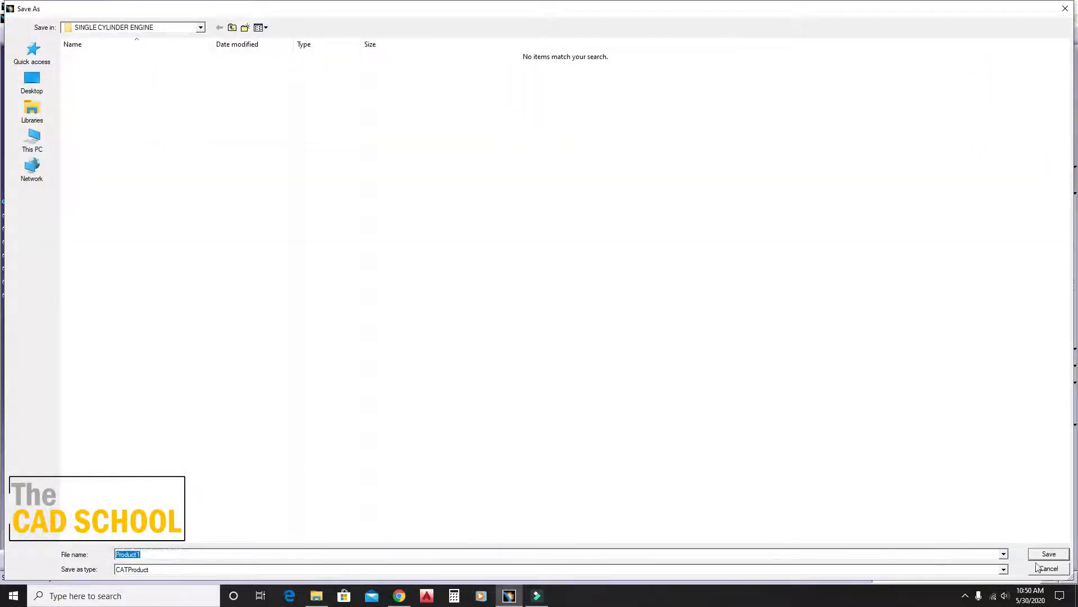
pyautogui.click(1048, 556)
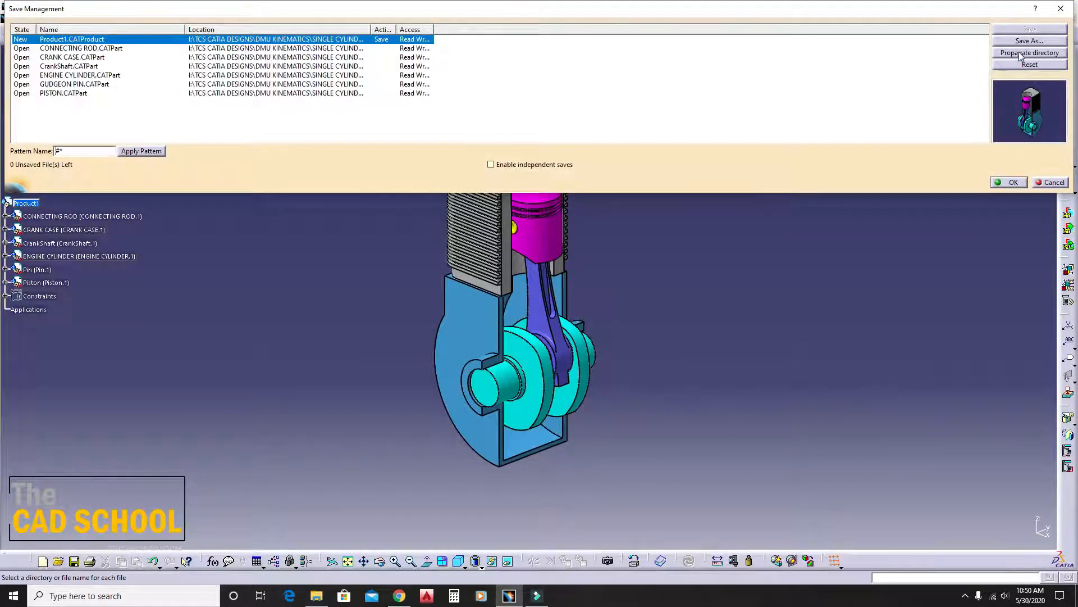
pyautogui.click(1020, 55)
pyautogui.click(1011, 182)
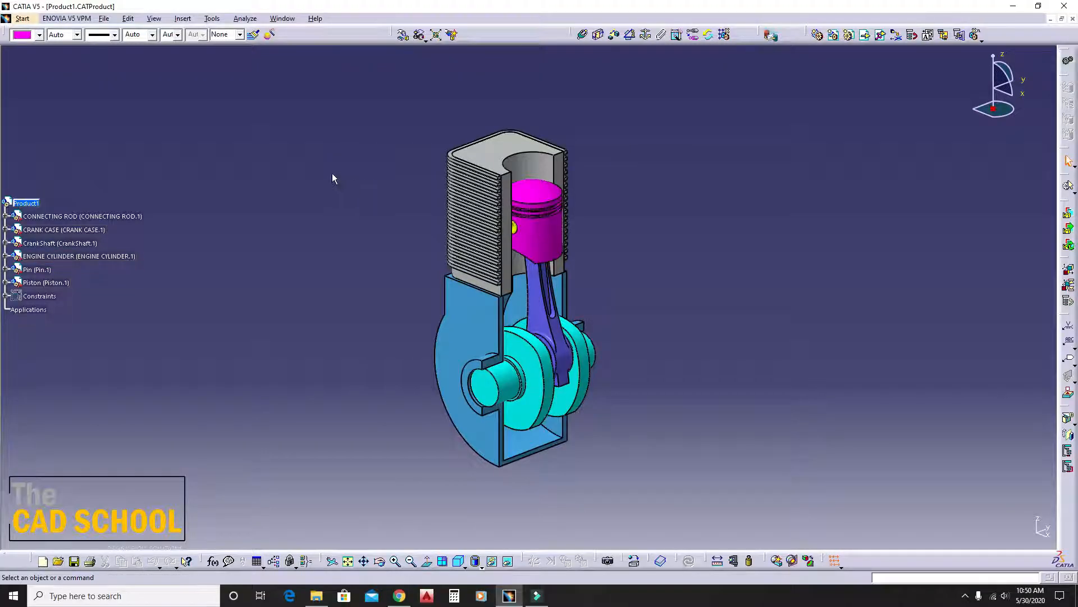
# Step: Switch to the DMU Kinematics workbench
pyautogui.click(200, 174)
pyautogui.click(23, 18)
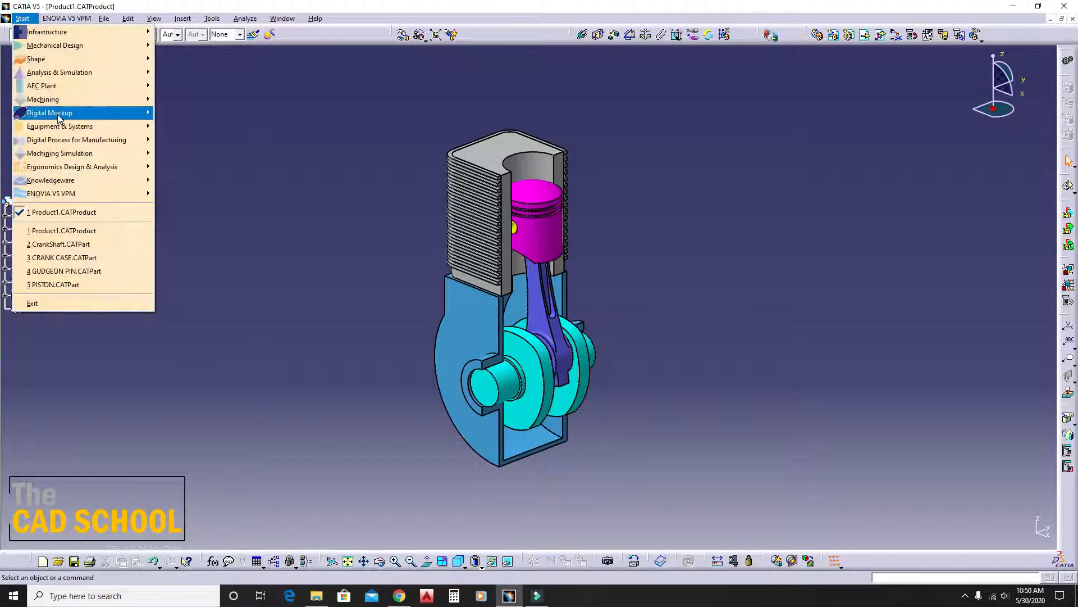
pyautogui.moveTo(59, 116)
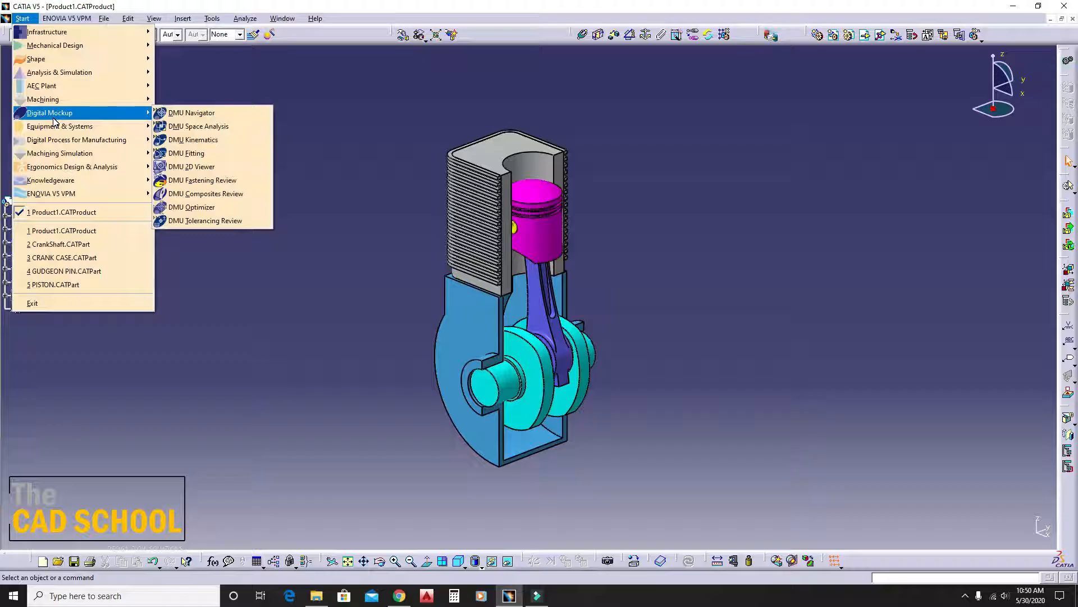
pyautogui.click(193, 139)
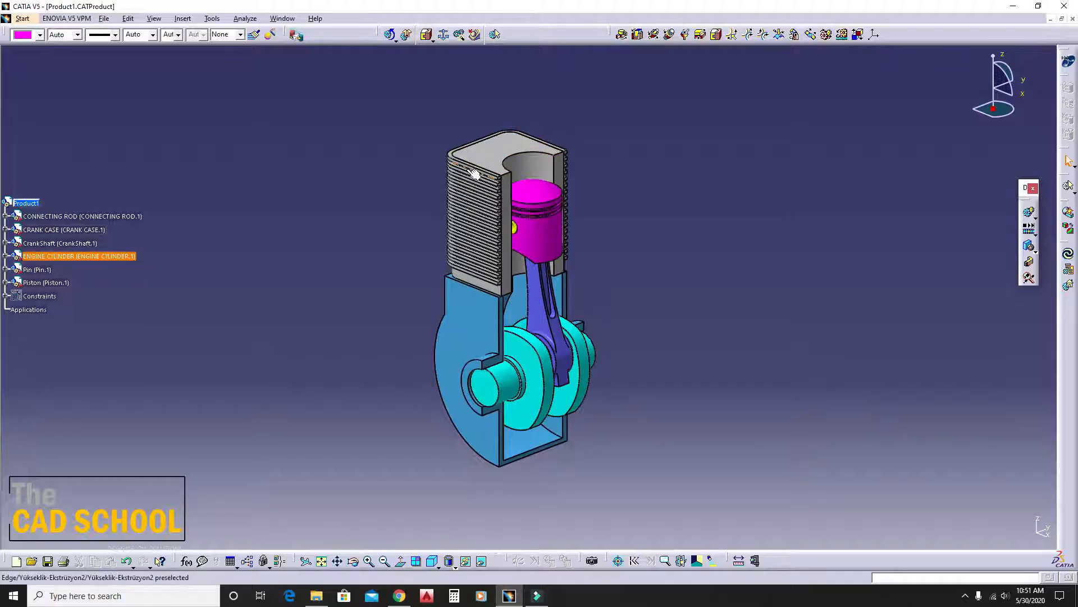
# Step: Examine the contacts between cylinder, piston, pin, connecting rod, crankshaft and crank case to identify the joints needed
pyautogui.scroll(5, 540, 226)
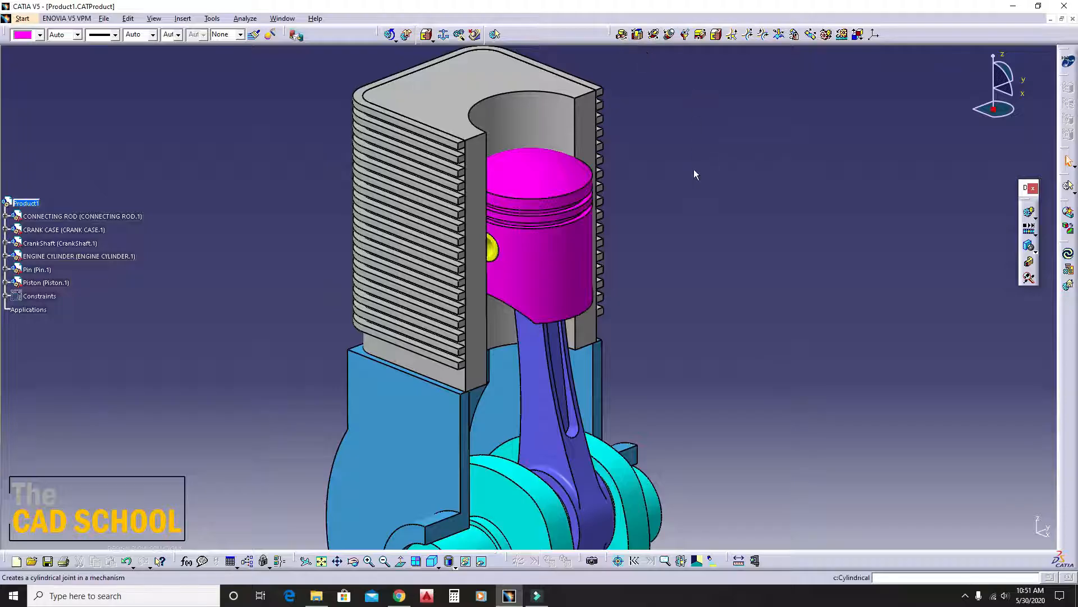
pyautogui.moveTo(537, 227); pyautogui.dragTo(558, 189, button='middle')
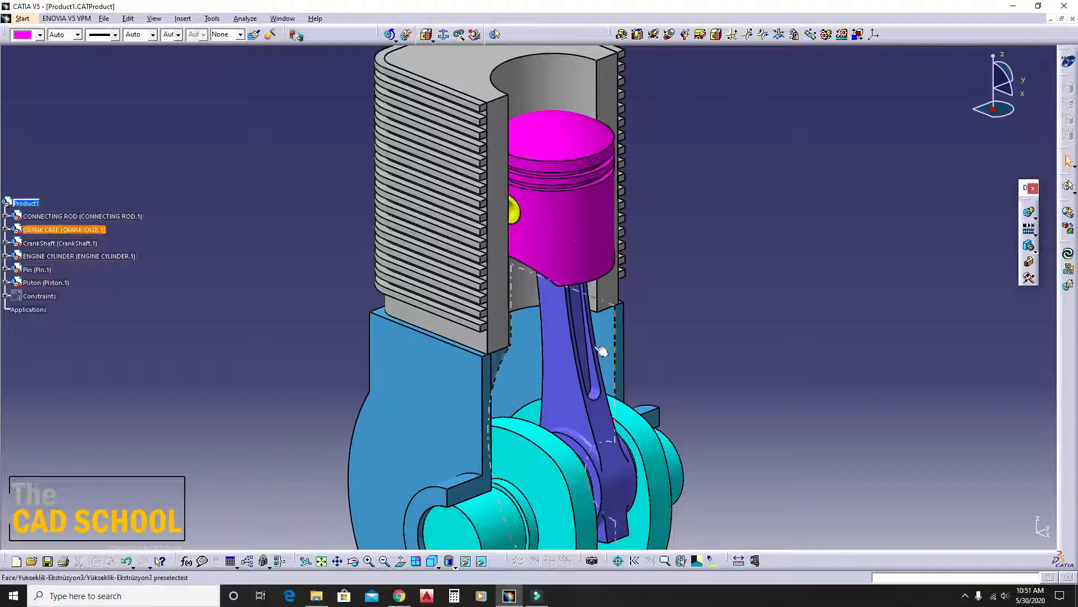
pyautogui.moveTo(590, 299); pyautogui.dragTo(563, 245, button='middle')
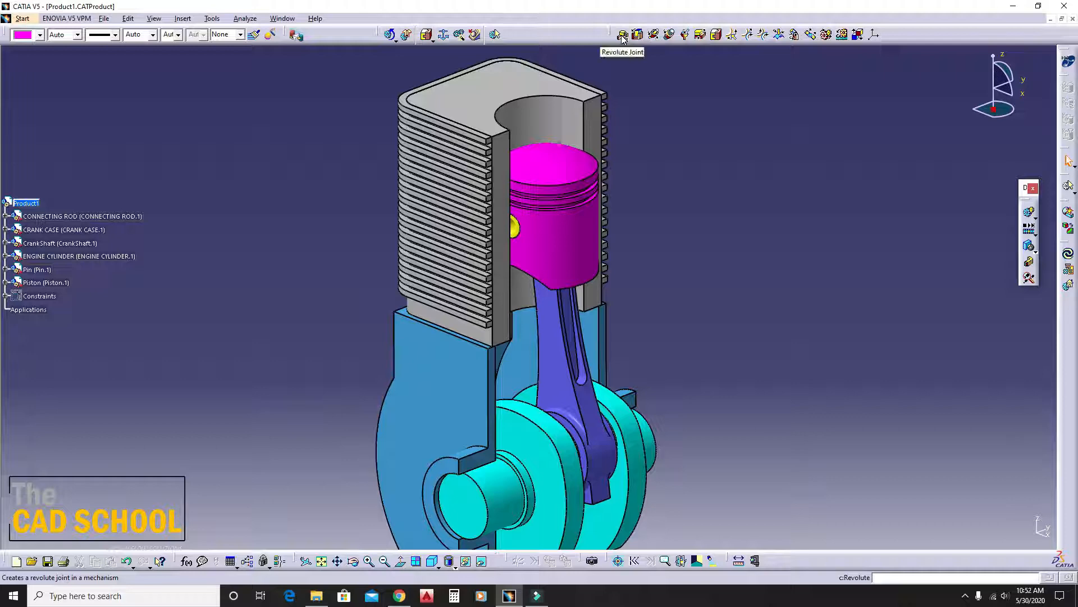
pyautogui.moveTo(550, 180); pyautogui.dragTo(568, 212, button='middle')
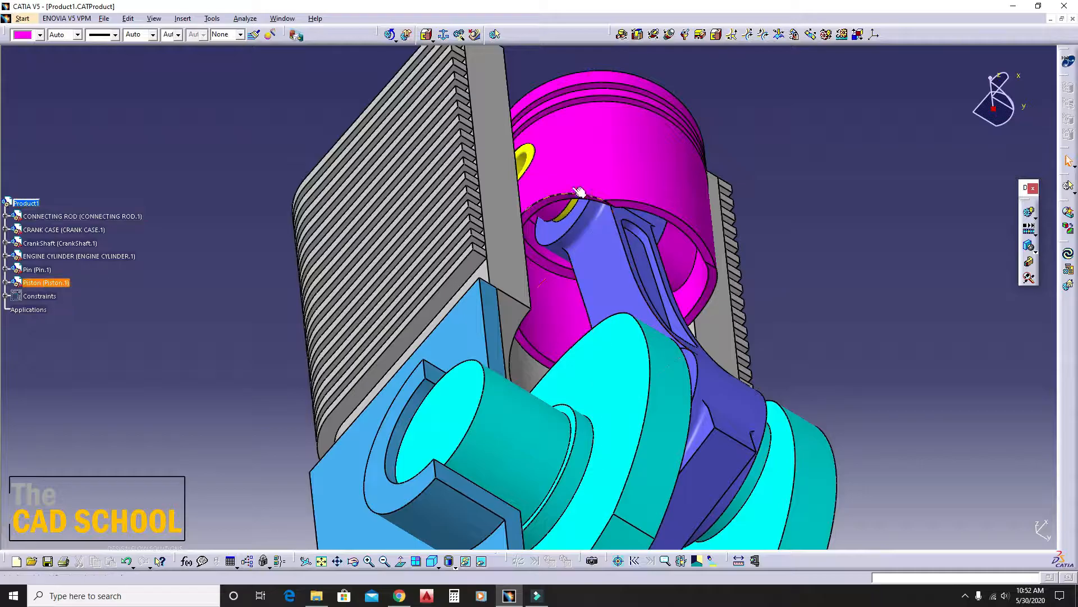
pyautogui.moveTo(577, 197); pyautogui.dragTo(562, 337, button='middle')
pyautogui.moveTo(530, 437); pyautogui.dragTo(507, 331, button='middle')
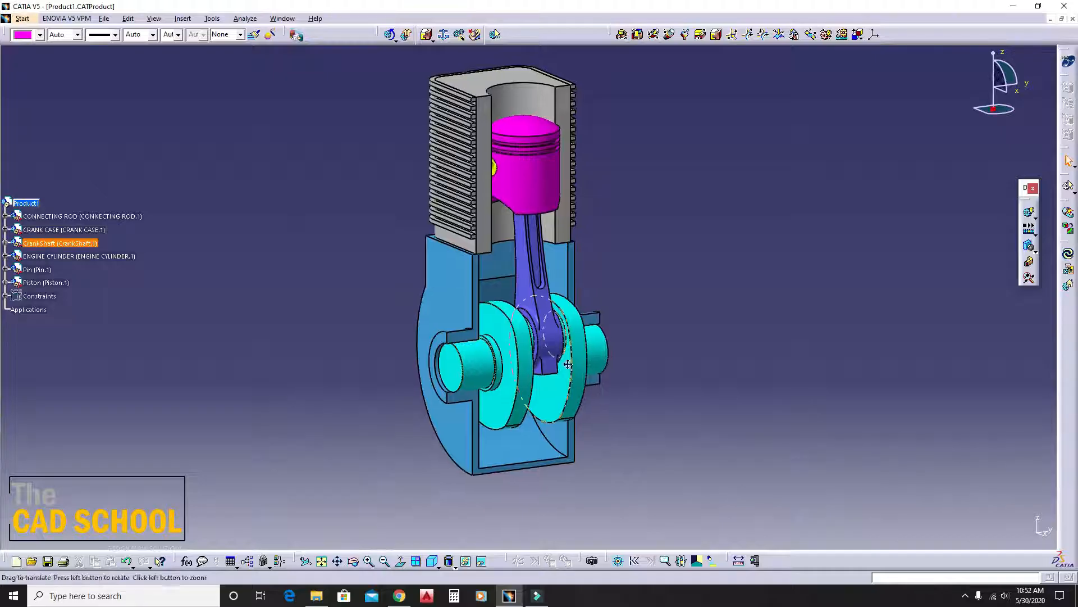
pyautogui.moveTo(481, 367); pyautogui.dragTo(538, 315, button='middle')
pyautogui.moveTo(538, 316); pyautogui.dragTo(537, 253, button='middle')
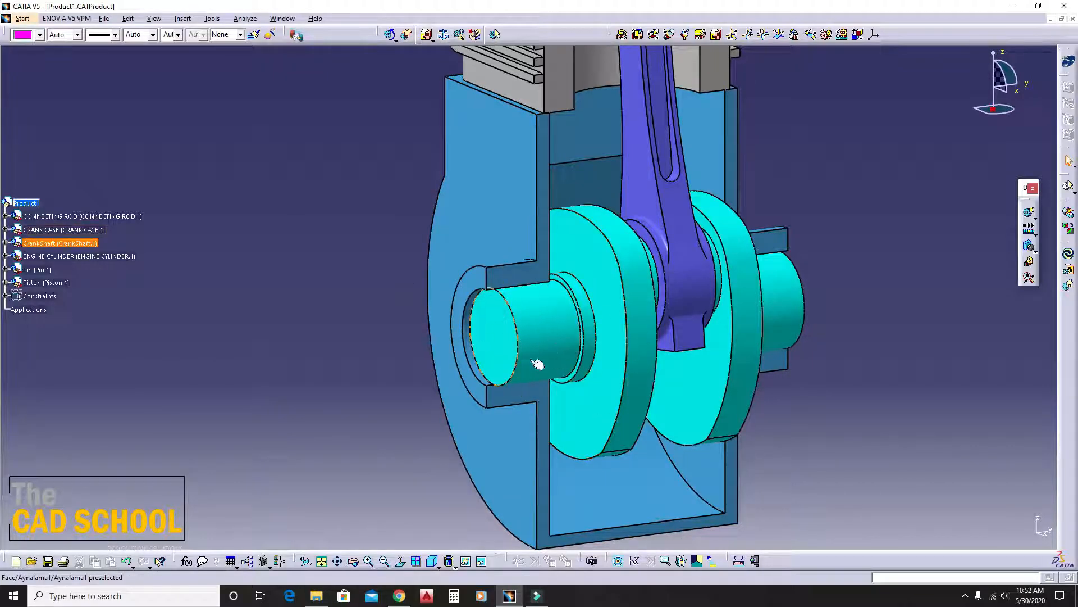
pyautogui.moveTo(496, 219); pyautogui.dragTo(535, 281, button='middle')
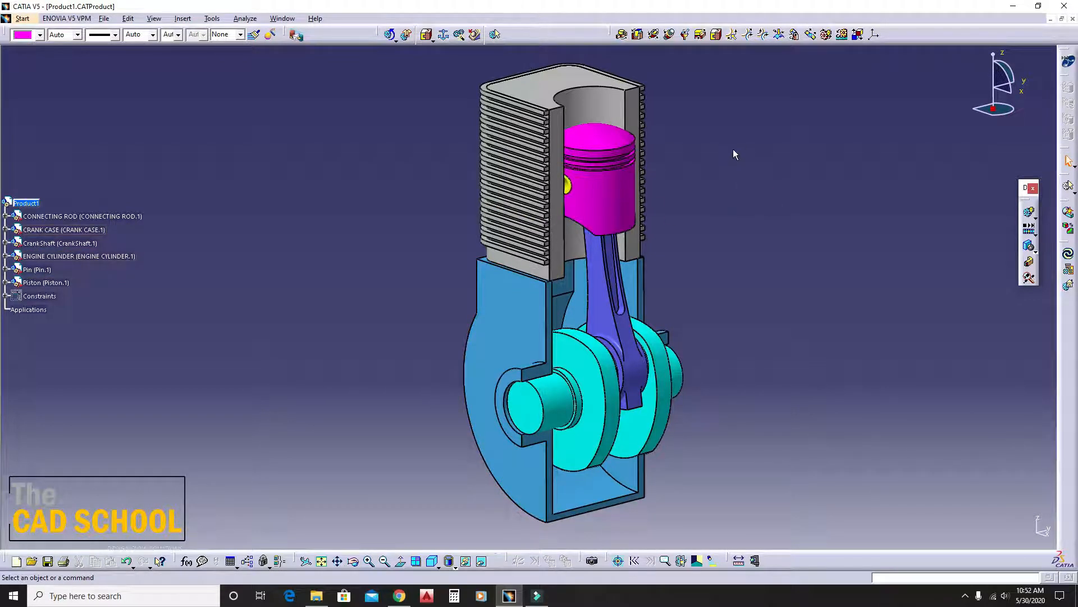
pyautogui.click(638, 34)
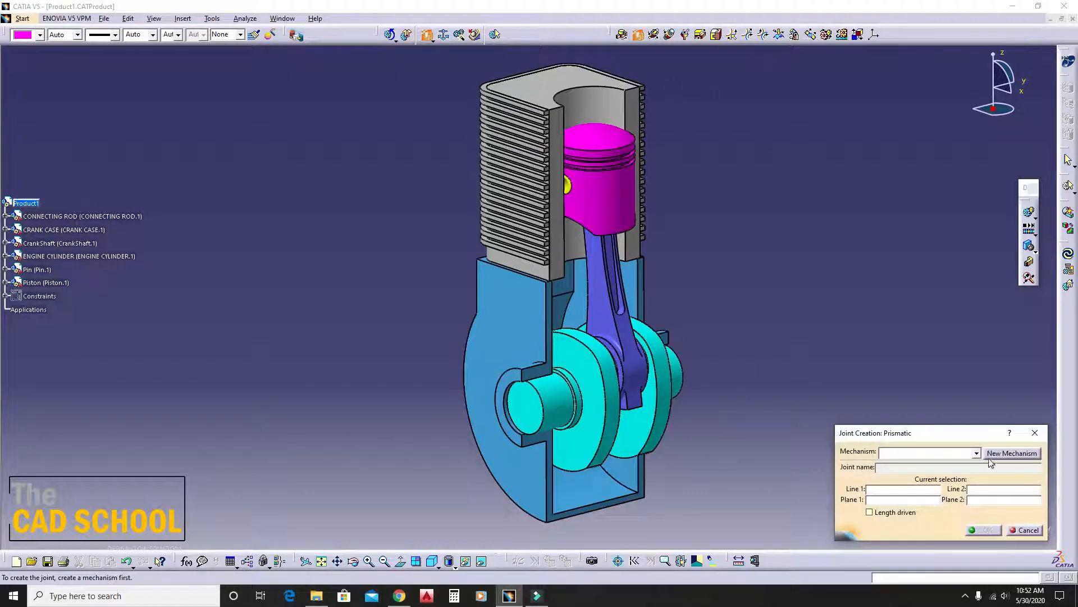
pyautogui.click(1011, 453)
pyautogui.click(987, 530)
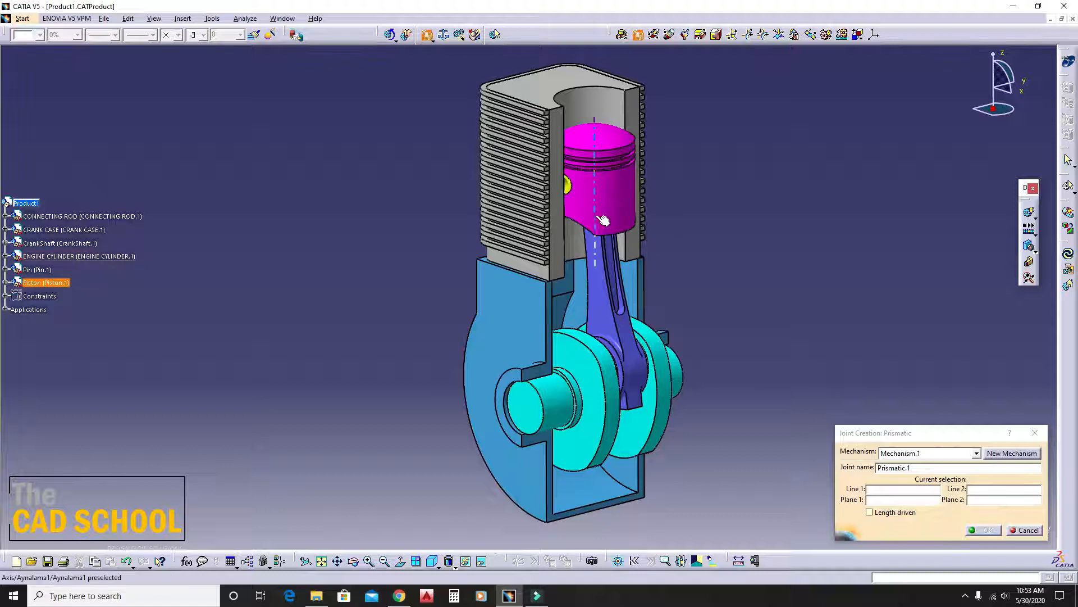
pyautogui.click(1035, 433)
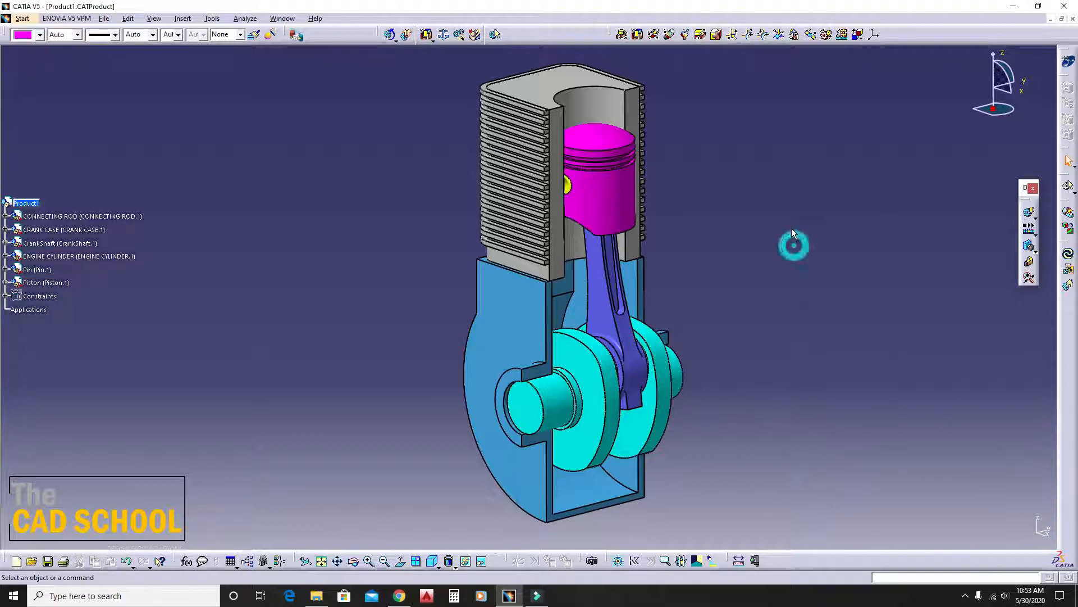
# Step: Locate the engine cylinder in the specification tree and activate its ENGINE CYLINDER part for editing in Part Design
pyautogui.moveTo(600, 159); pyautogui.dragTo(564, 197, button='middle')
pyautogui.rightClick(505, 118)
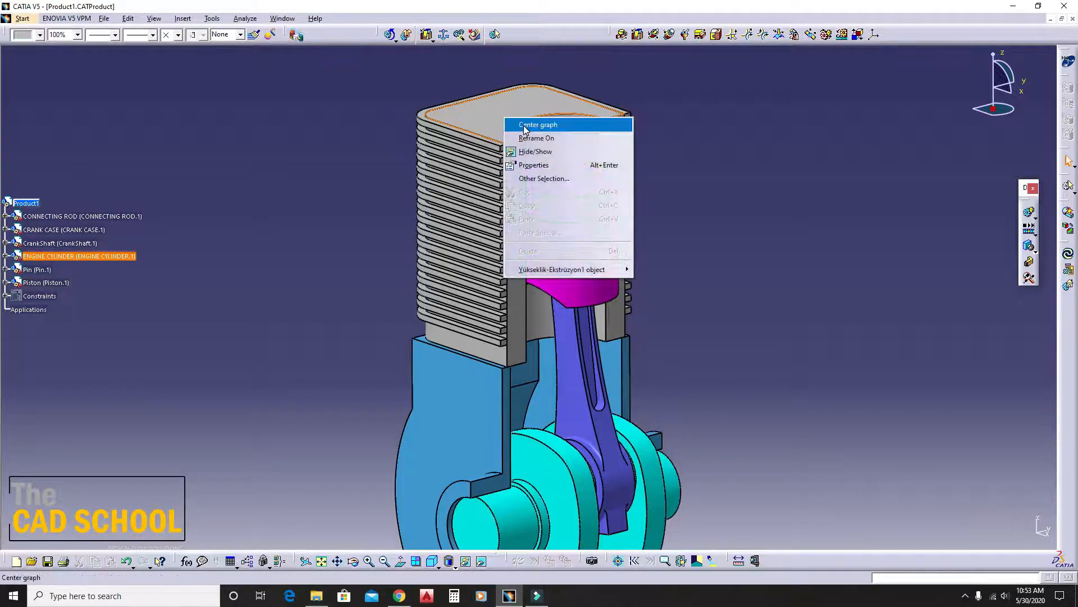
pyautogui.click(525, 125)
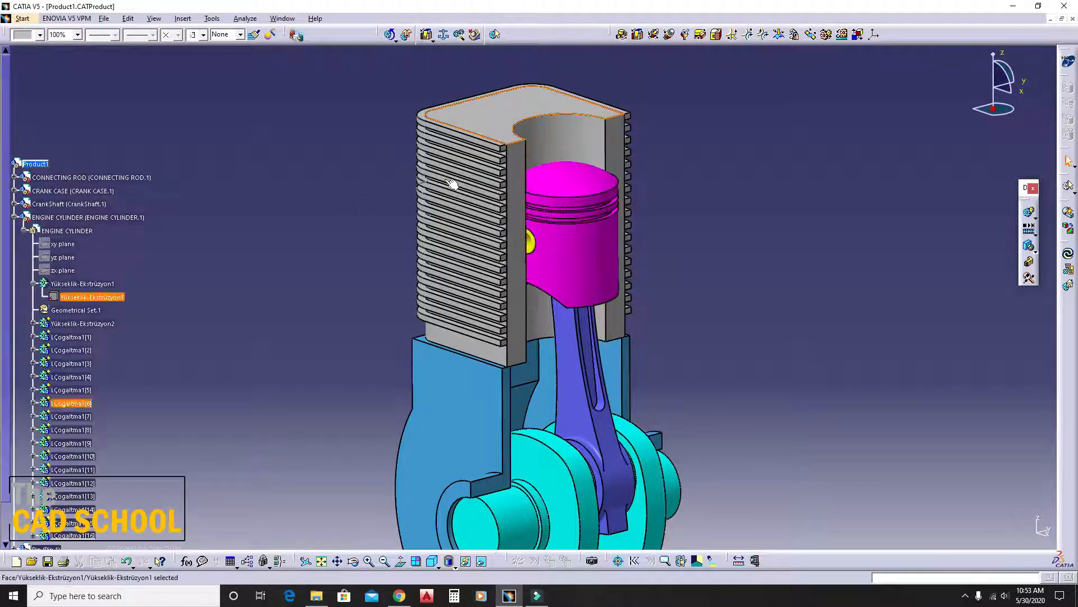
pyautogui.scroll(-2, 68, 246)
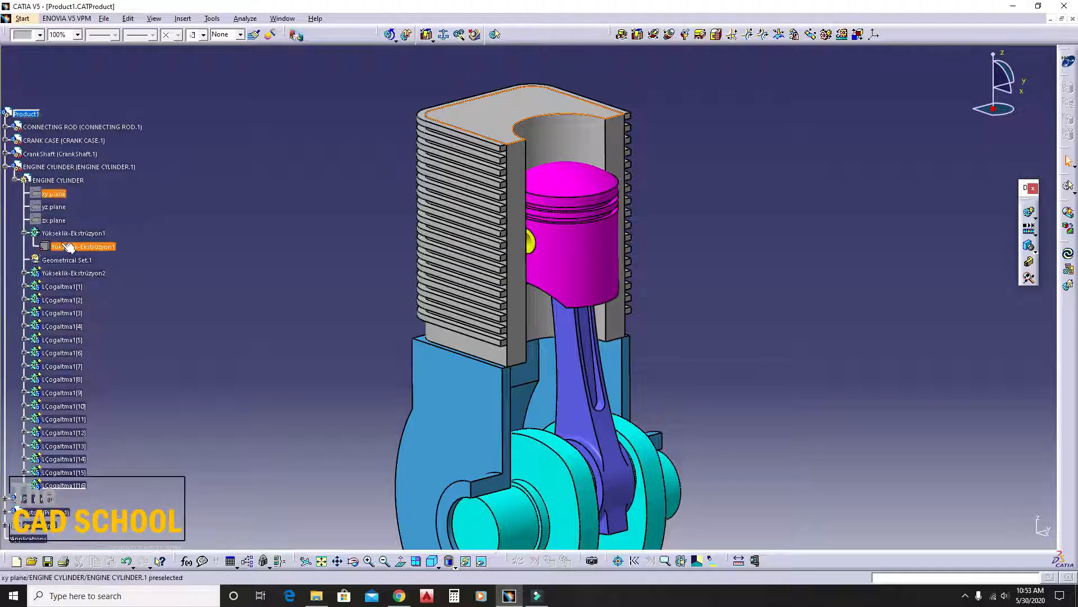
pyautogui.doubleClick(66, 182)
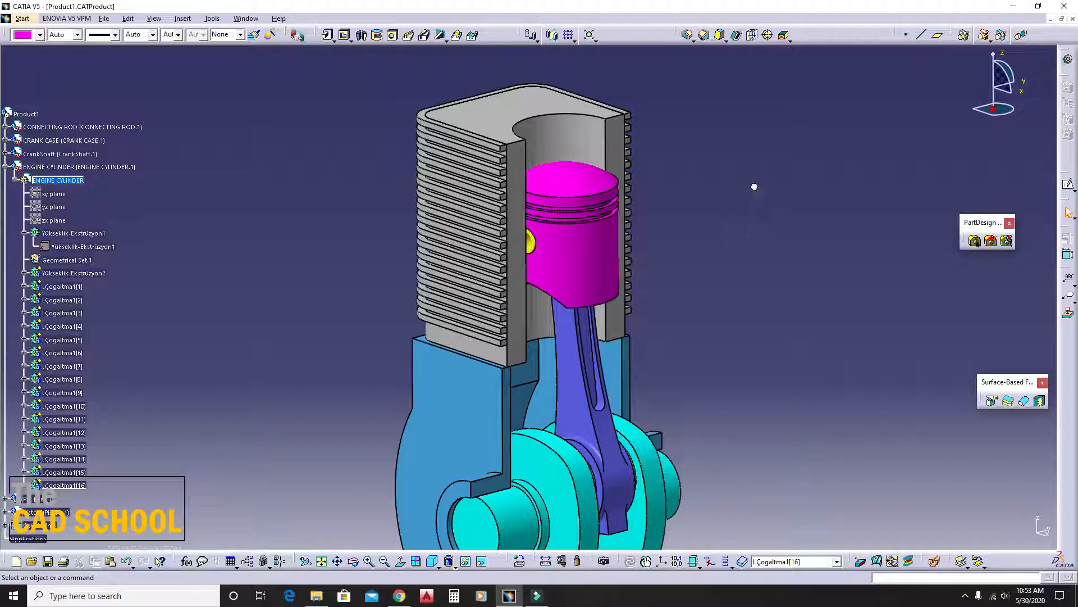
# Step: Create a reference plane of type Normal to curve on the curved bore edge of the engine cylinder's top face
pyautogui.click(937, 39)
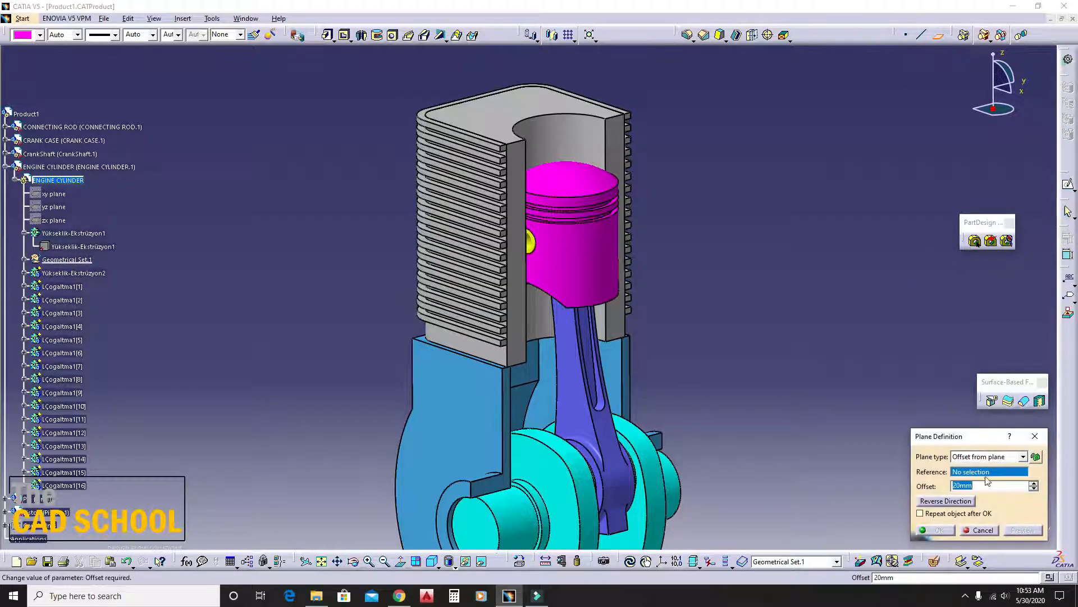
pyautogui.click(983, 456)
pyautogui.click(977, 486)
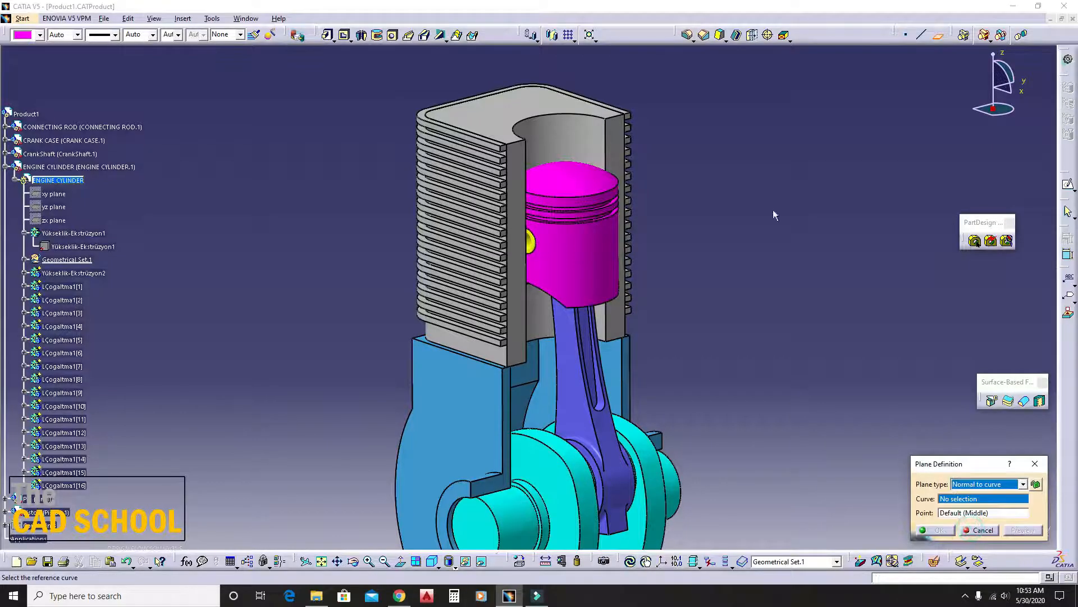
pyautogui.click(558, 119)
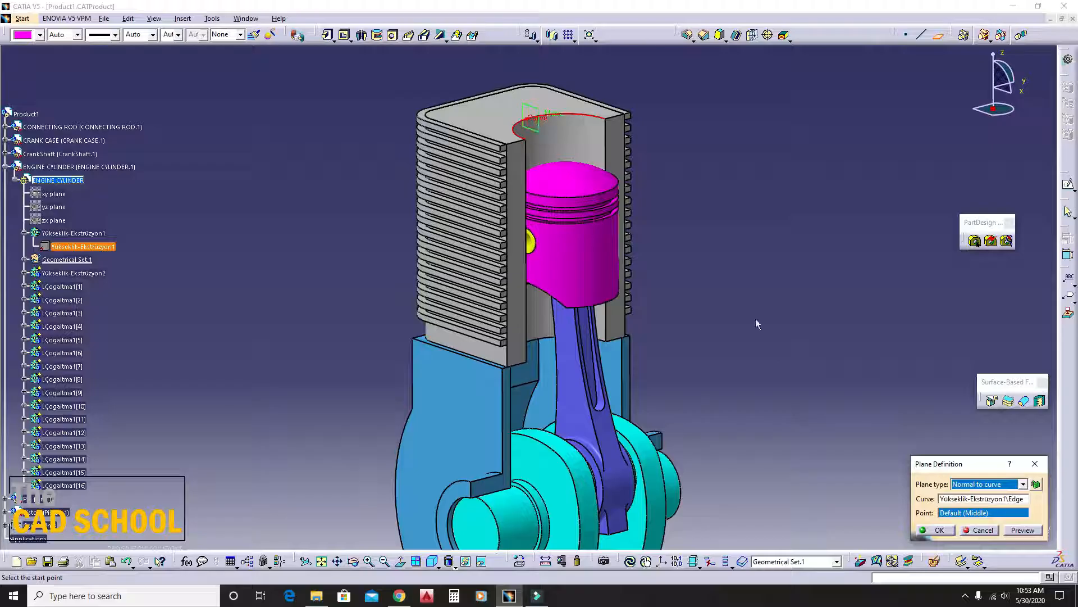
pyautogui.click(939, 530)
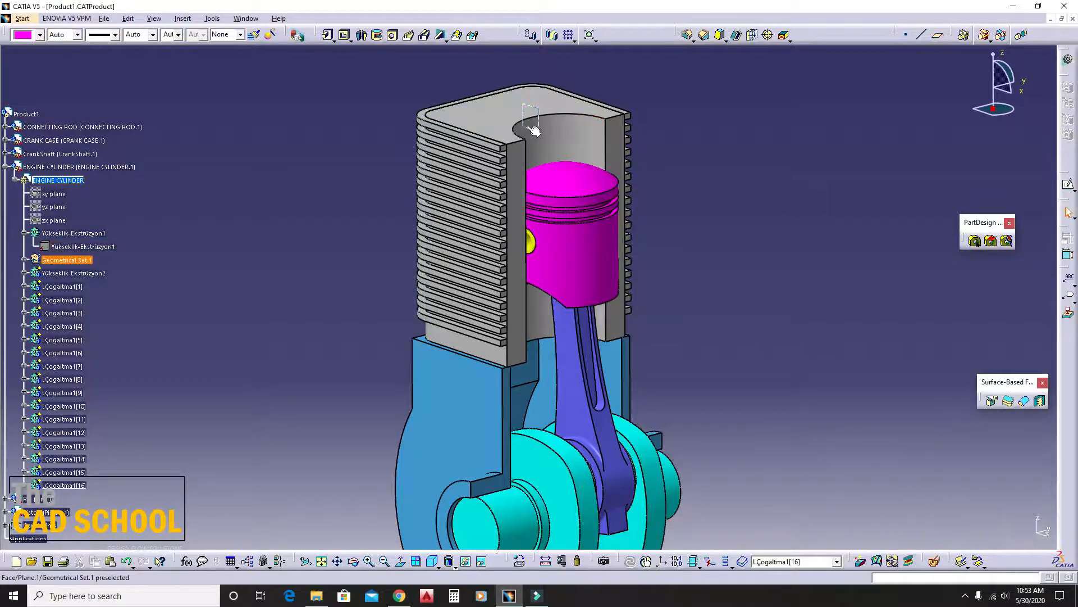
pyautogui.click(72, 180)
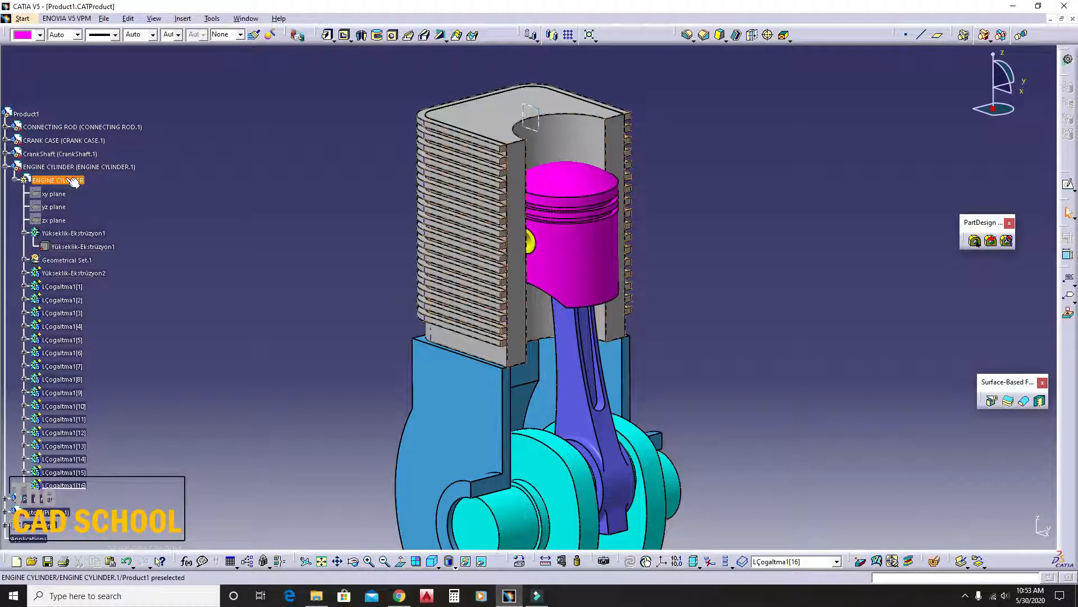
pyautogui.click(223, 149)
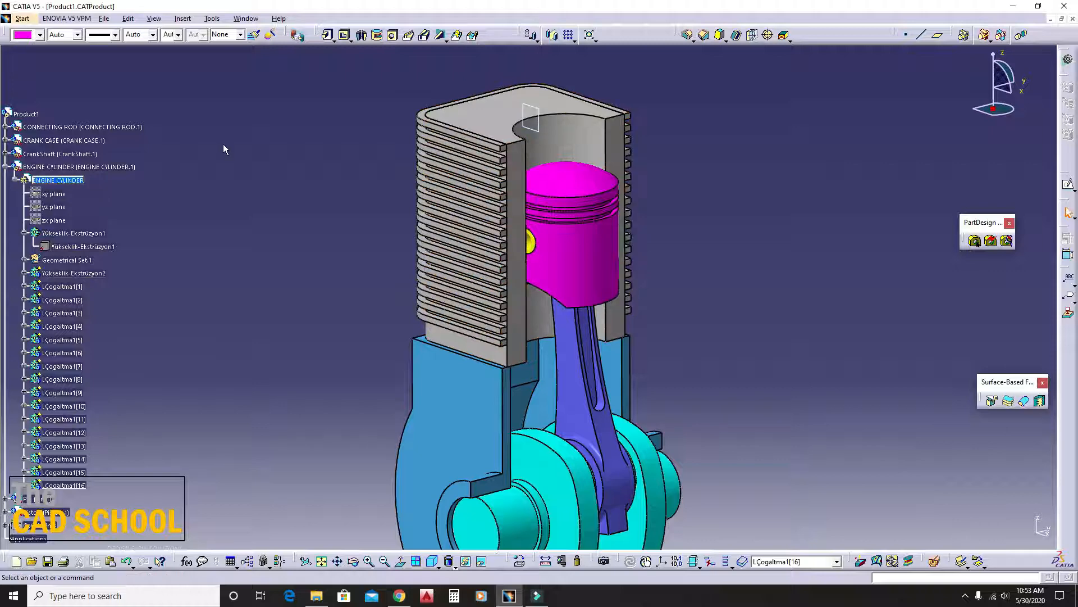
# Step: Collapse the engine cylinder's tree branch, locate the piston in the tree and activate its part for editing
pyautogui.click(5, 166)
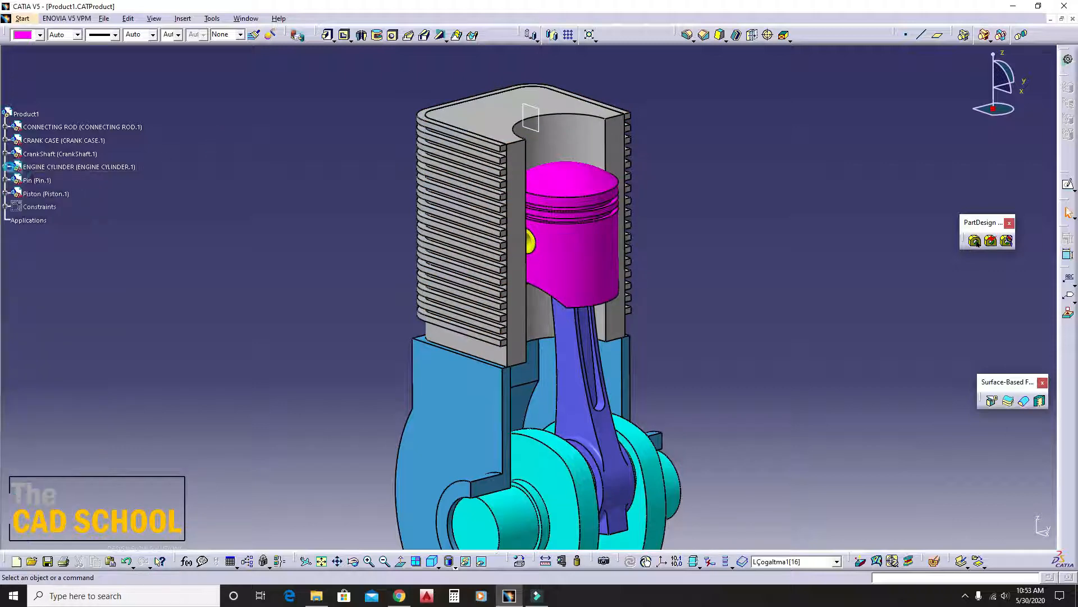
pyautogui.click(615, 261)
pyautogui.rightClick(571, 246)
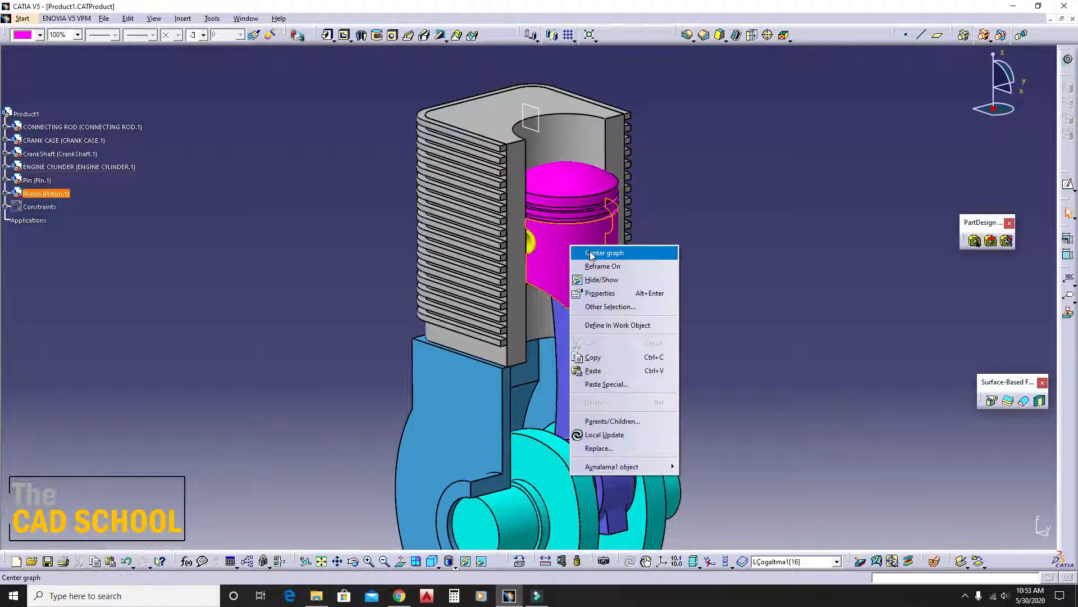
pyautogui.click(591, 254)
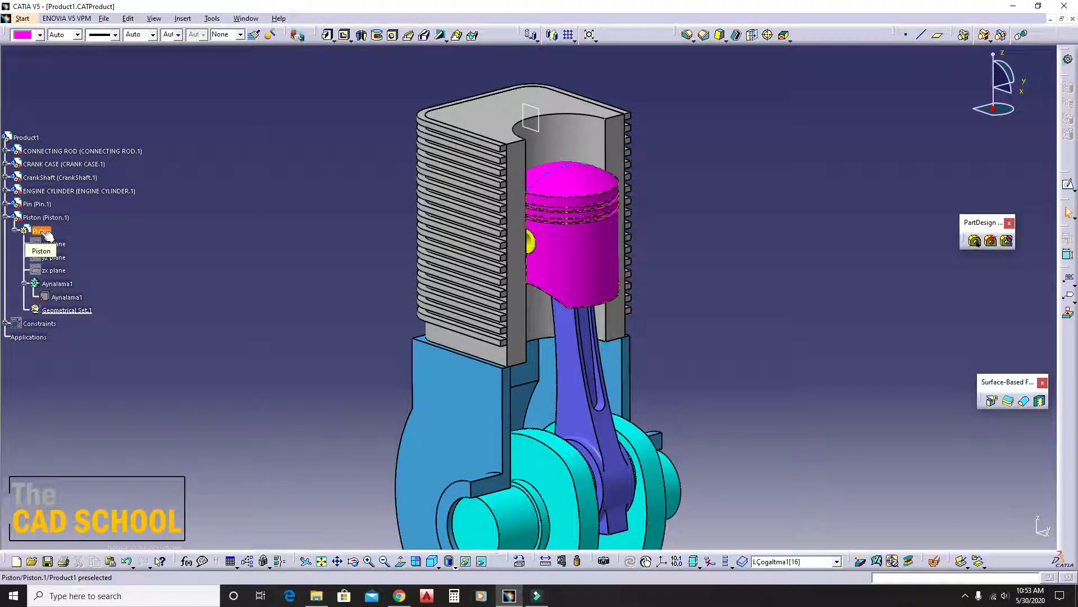
pyautogui.click(44, 231)
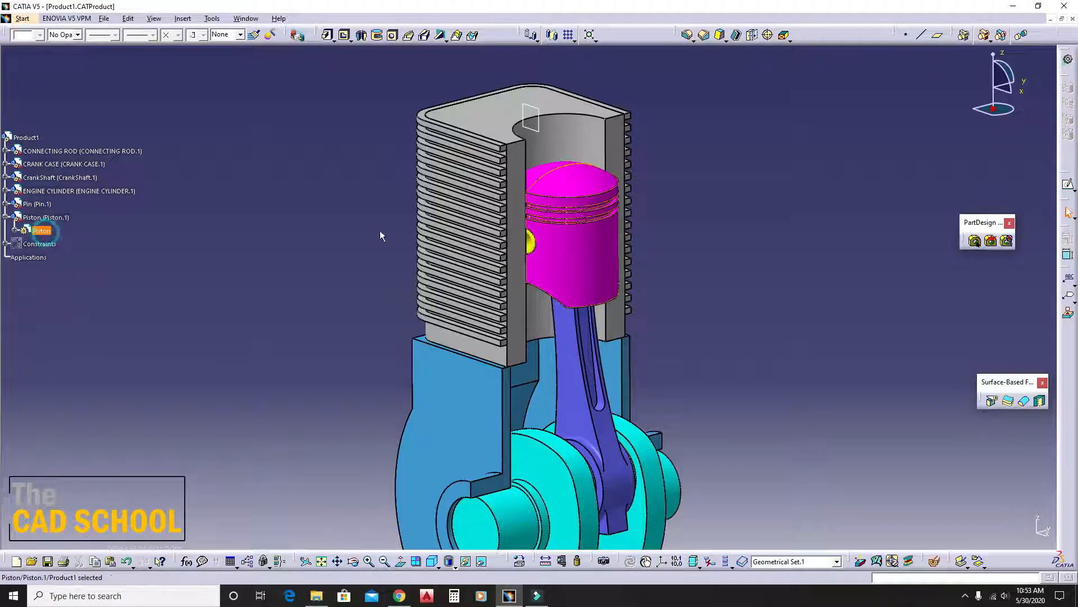
pyautogui.doubleClick(45, 230)
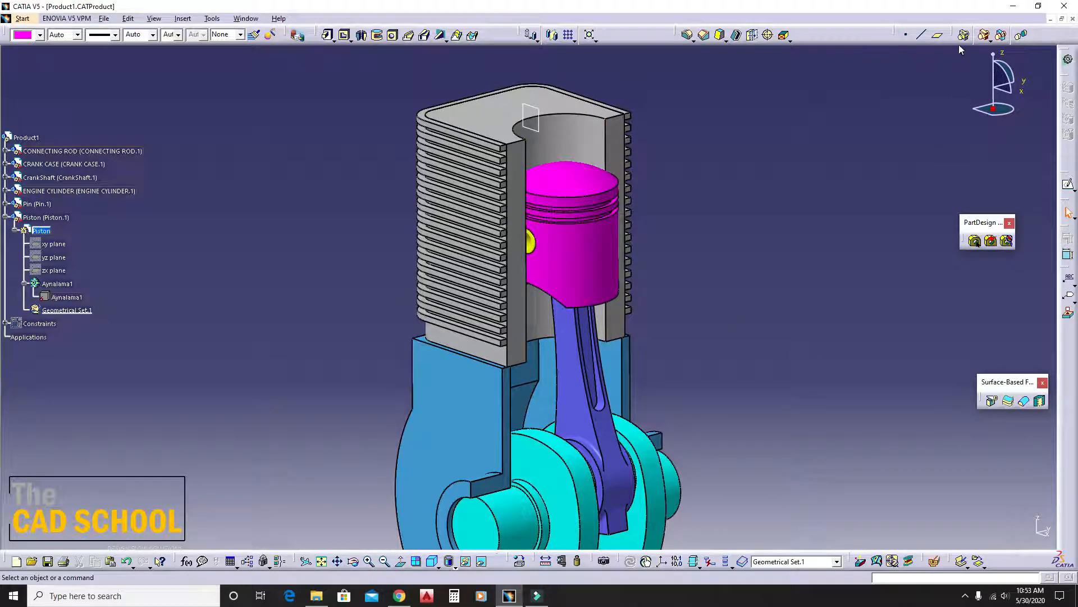
# Step: Create a reference plane of type Normal to curve at the middle of the piston skirt's lower edge
pyautogui.moveTo(631, 241); pyautogui.dragTo(540, 264, button='middle')
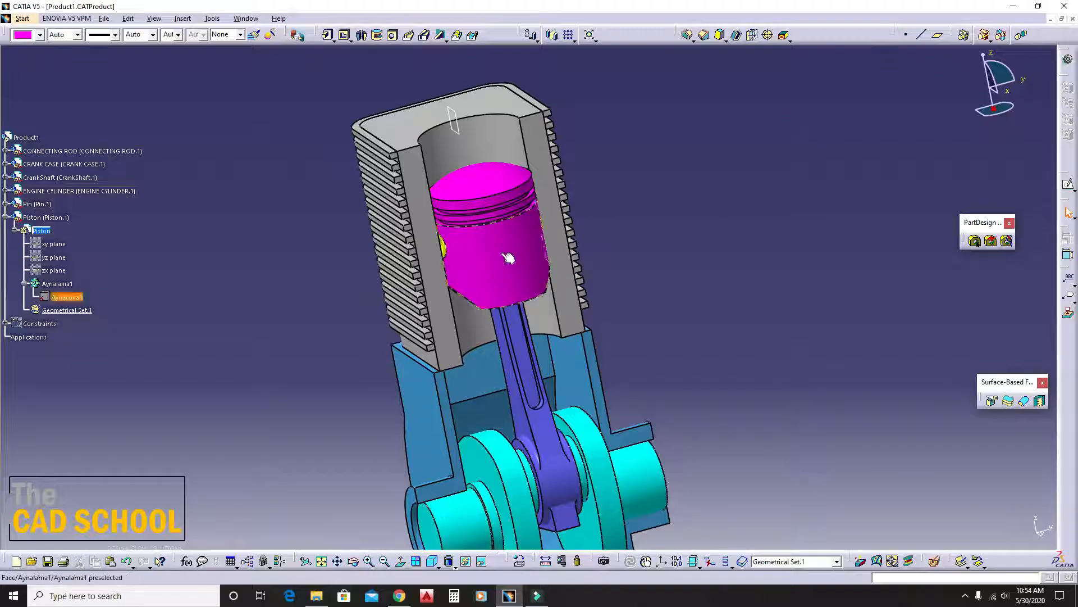
pyautogui.click(937, 35)
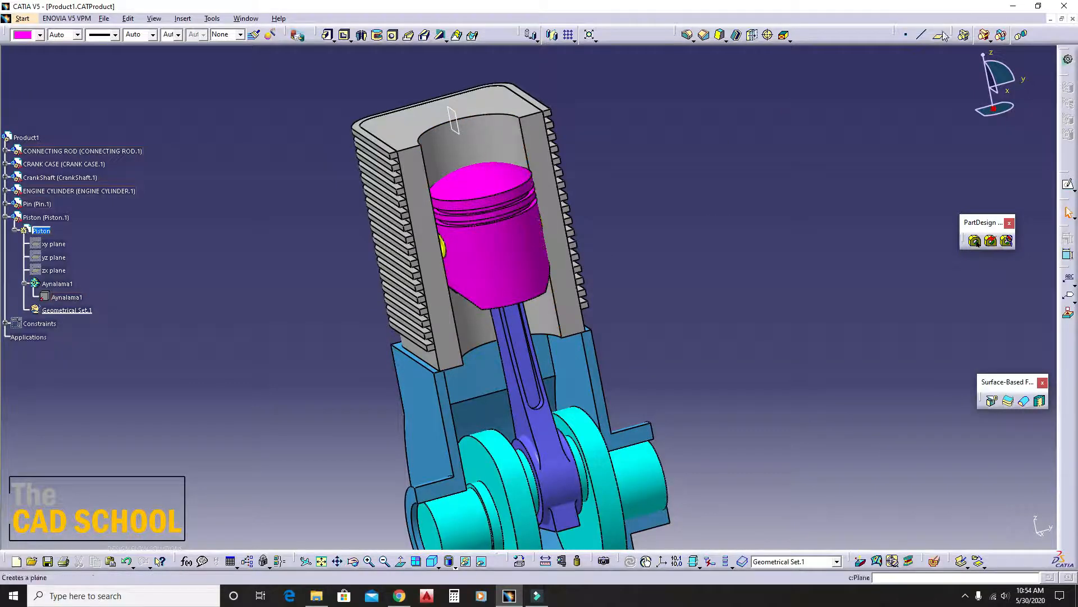
pyautogui.click(516, 309)
pyautogui.moveTo(709, 308); pyautogui.dragTo(638, 278, button='middle')
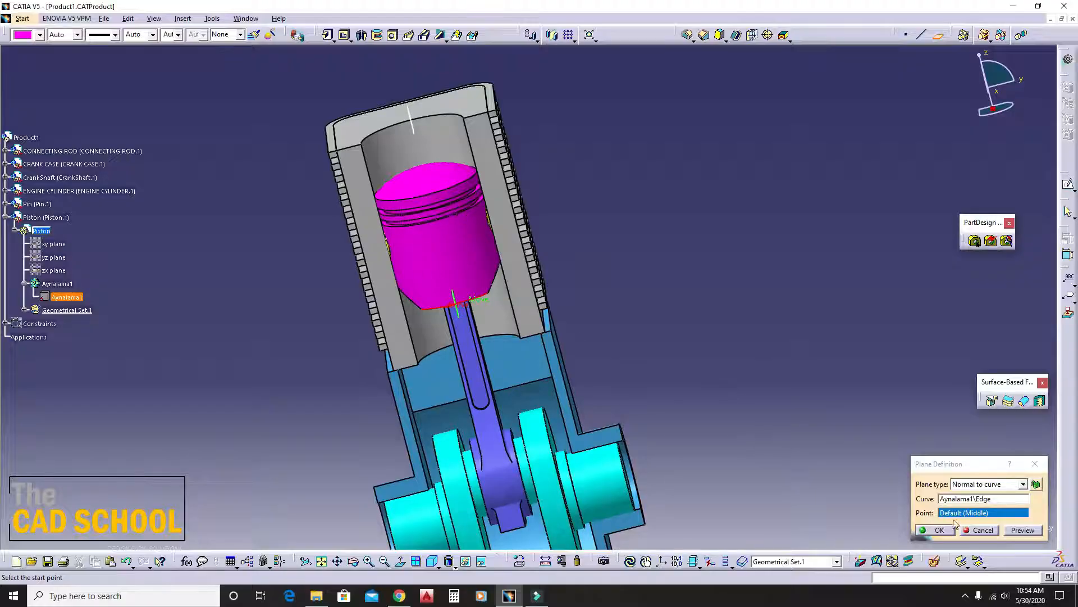
pyautogui.click(939, 530)
pyautogui.moveTo(749, 272); pyautogui.dragTo(581, 234, button='middle')
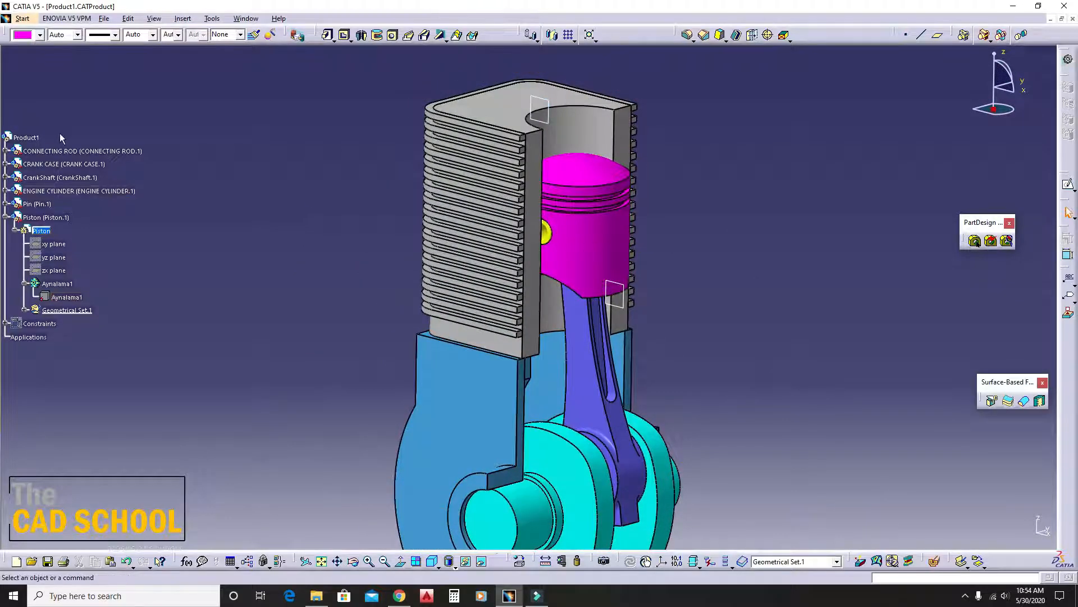
# Step: Reactivate the top-level product and start a prismatic joint in a new mechanism with the default name
pyautogui.doubleClick(26, 137)
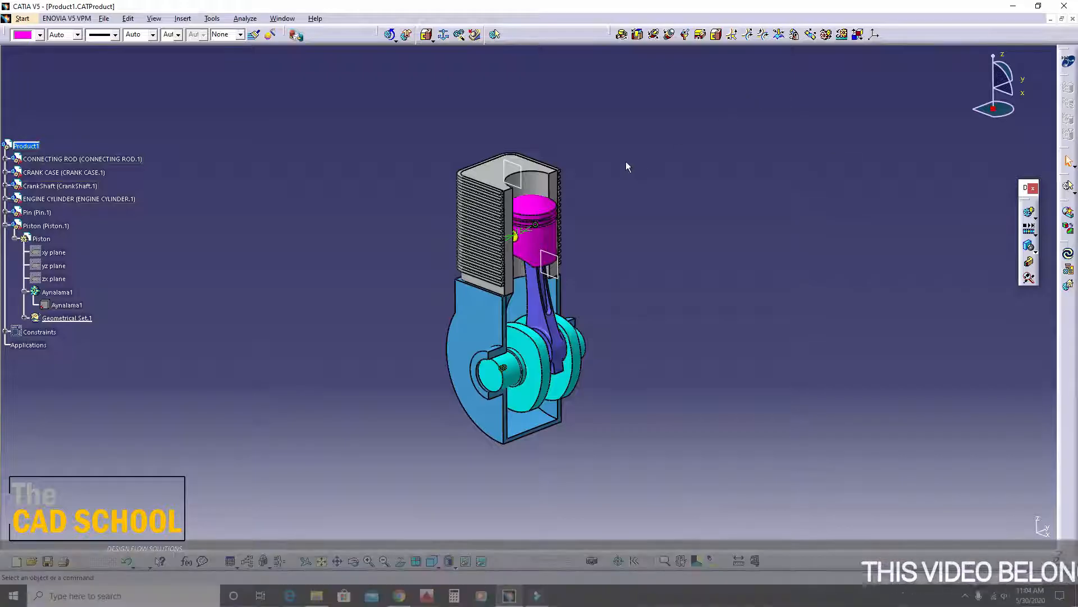
pyautogui.moveTo(695, 183)
pyautogui.keyDown('ctrl'); pyautogui.mouseDown(button='middle')
pyautogui.moveTo(702, 134)
pyautogui.moveTo(694, 195)
pyautogui.mouseUp(button='middle'); pyautogui.keyUp('ctrl')
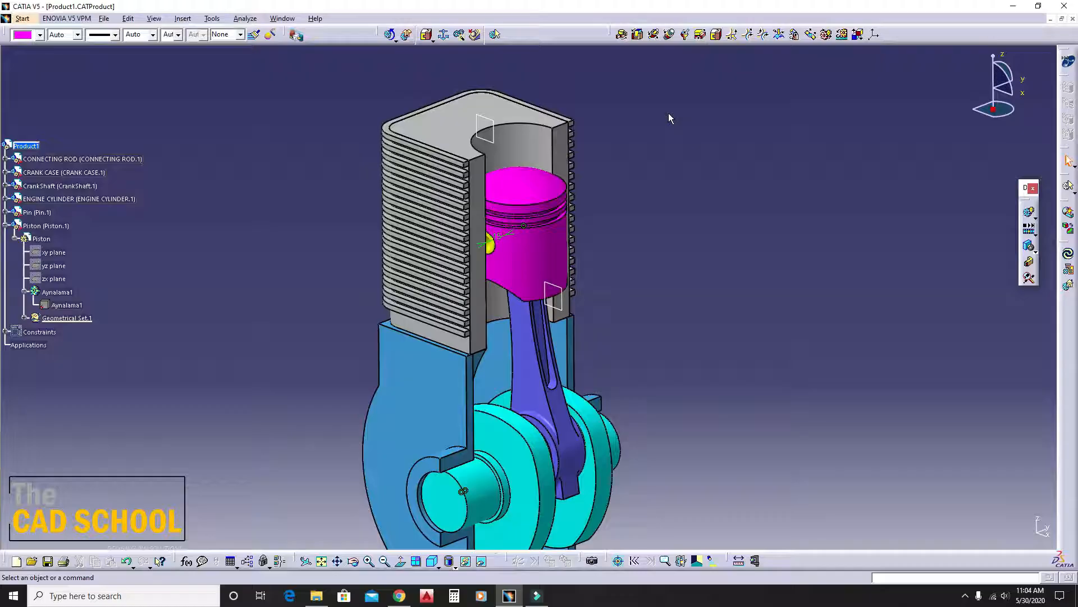
pyautogui.click(638, 35)
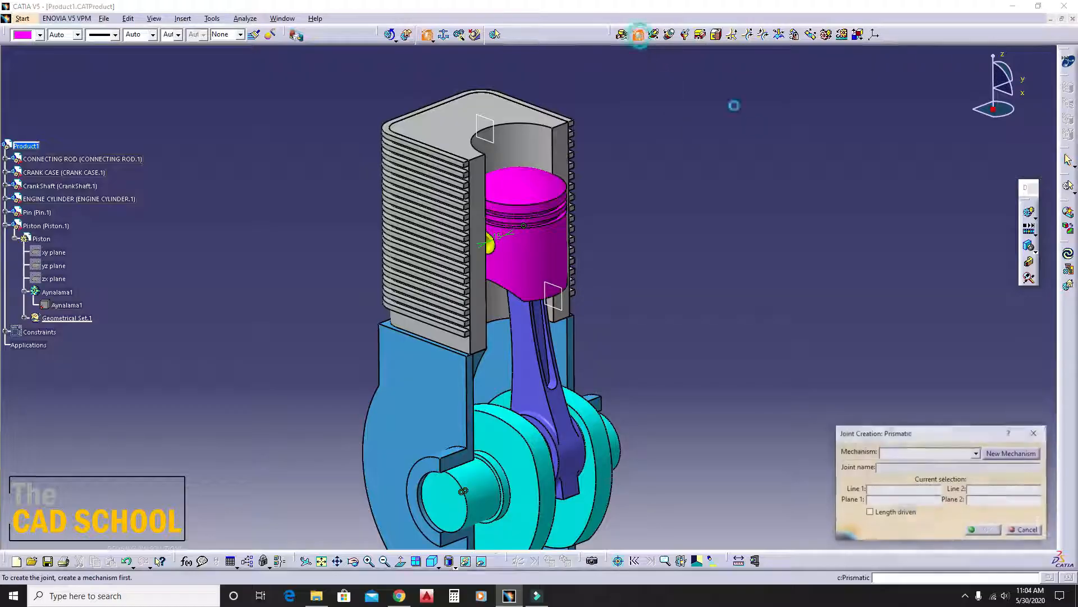
pyautogui.click(1012, 454)
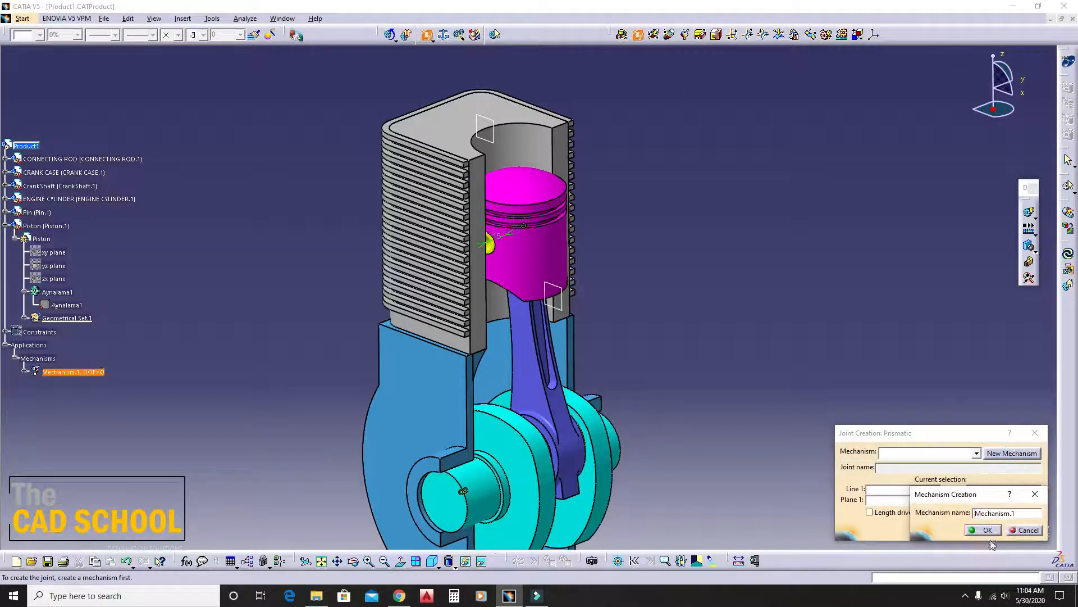
pyautogui.click(987, 530)
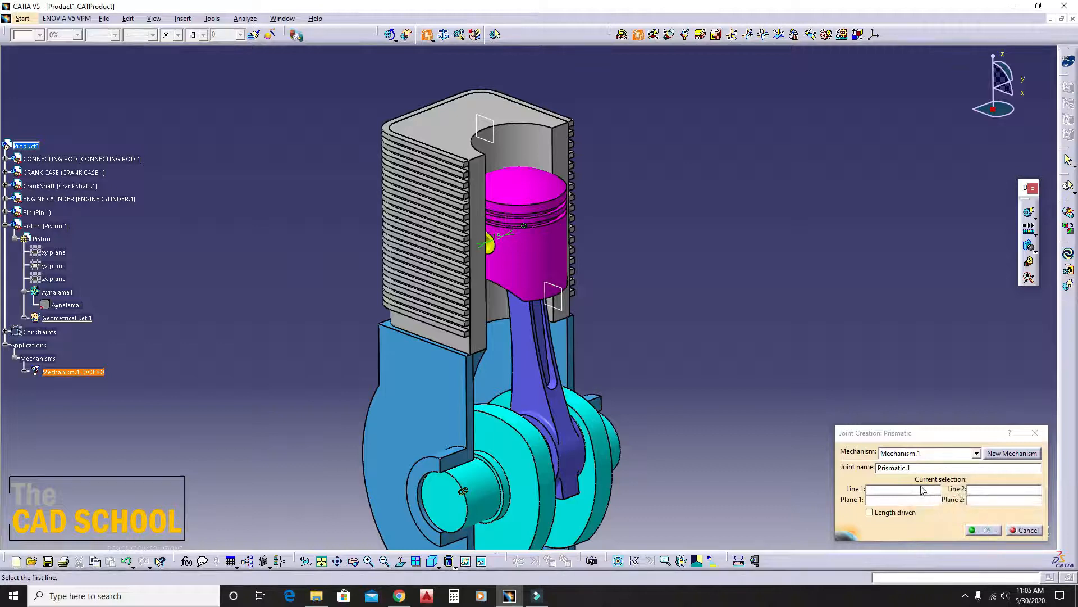
# Step: Define the prismatic joint using the piston and cylinder bore axes as lines and the piston and cylinder reference planes as planes
pyautogui.click(552, 259)
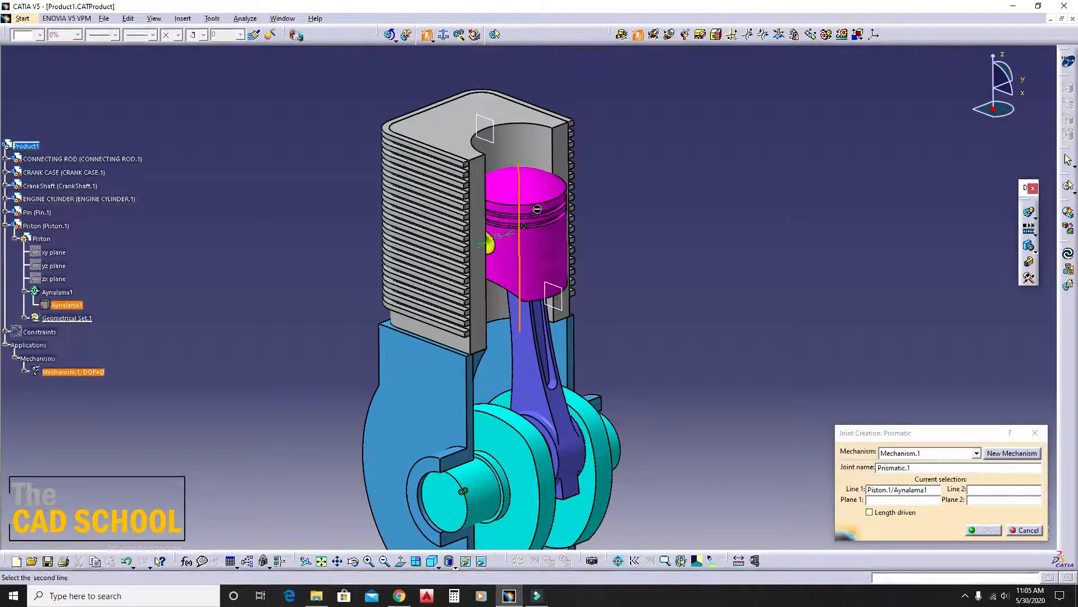
pyautogui.click(535, 144)
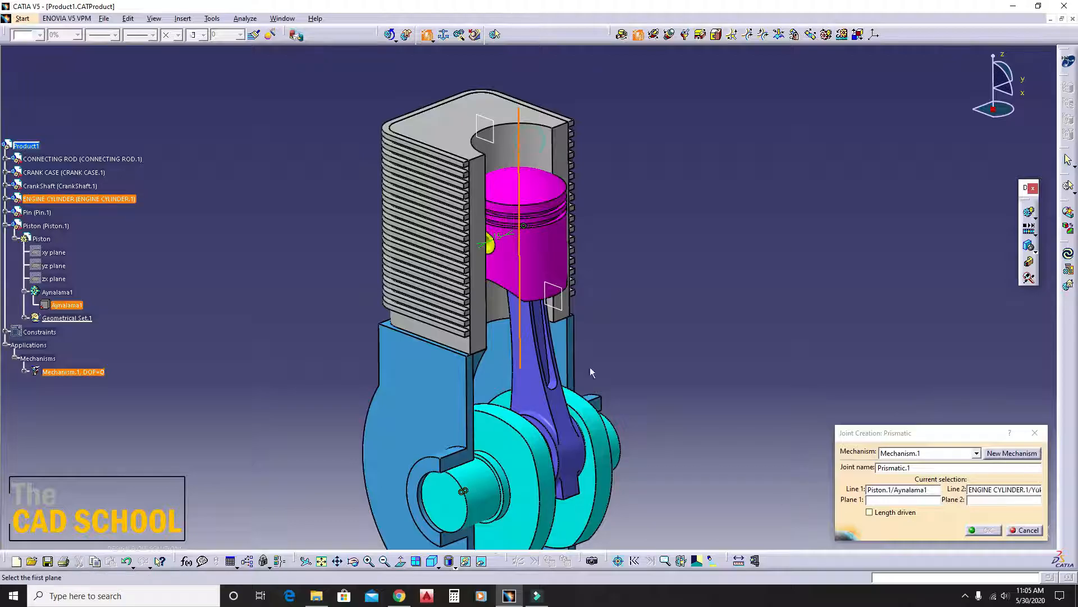
pyautogui.click(554, 298)
pyautogui.click(485, 133)
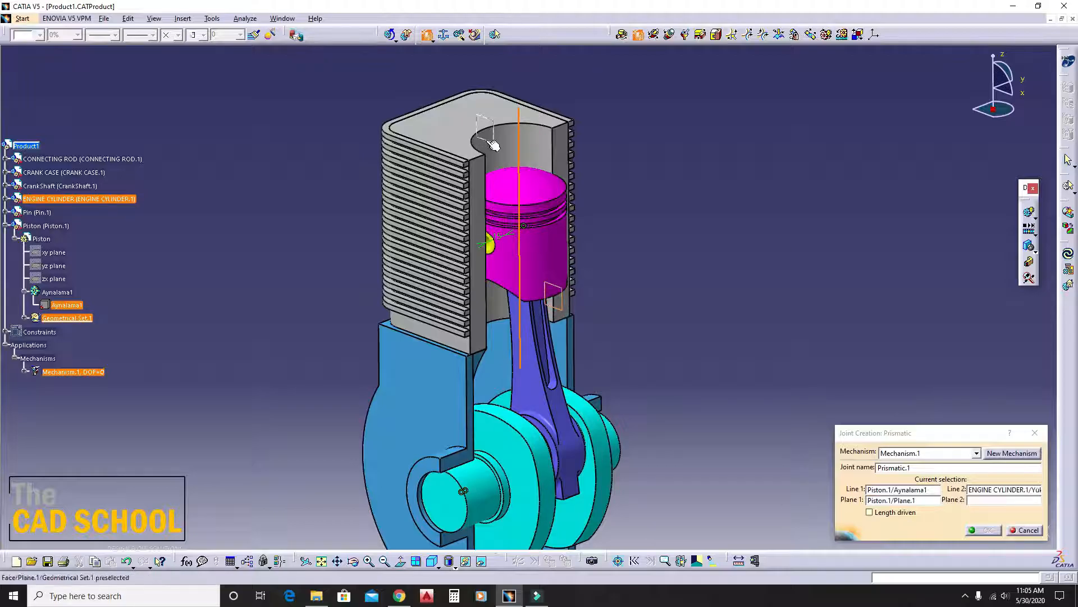
pyautogui.click(987, 533)
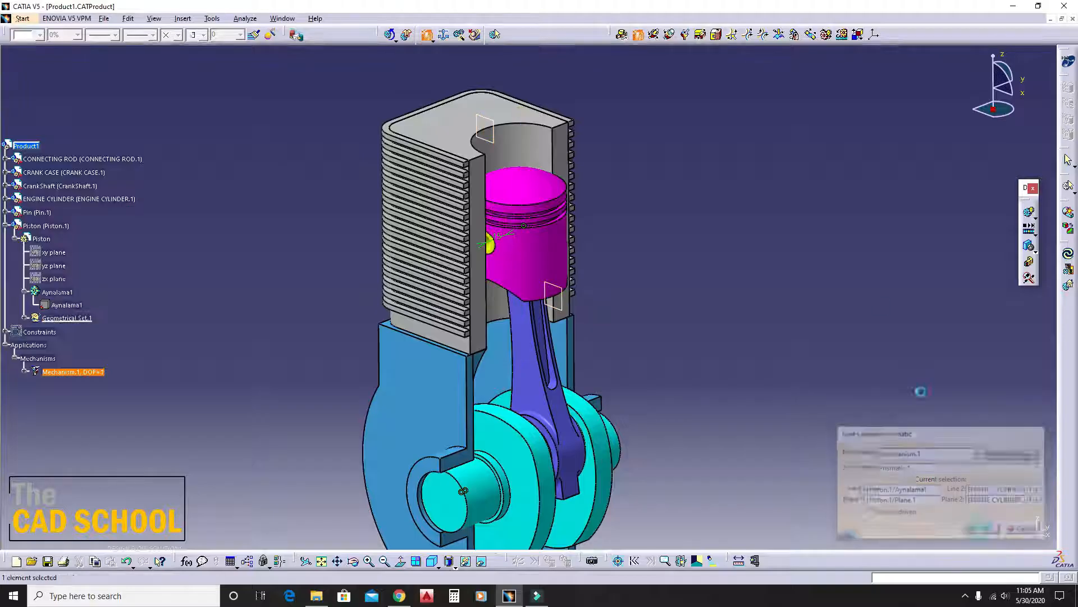
# Step: Start a revolute joint in Mechanism.1 with the pin axis and the piston's pin-hole axis as its two lines
pyautogui.moveTo(522, 188)
pyautogui.mouseDown(button='middle')
pyautogui.moveTo(551, 204)
pyautogui.moveTo(519, 179)
pyautogui.mouseUp(button='middle')
pyautogui.moveTo(550, 217); pyautogui.dragTo(619, 222, button='middle')
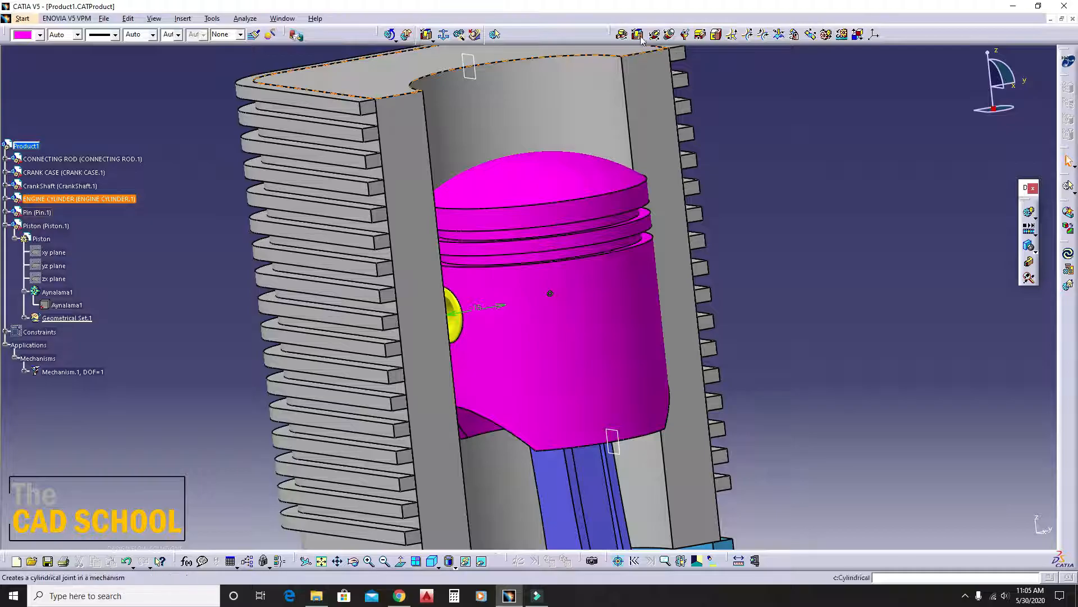
pyautogui.click(622, 35)
pyautogui.moveTo(710, 278); pyautogui.dragTo(734, 231, button='middle')
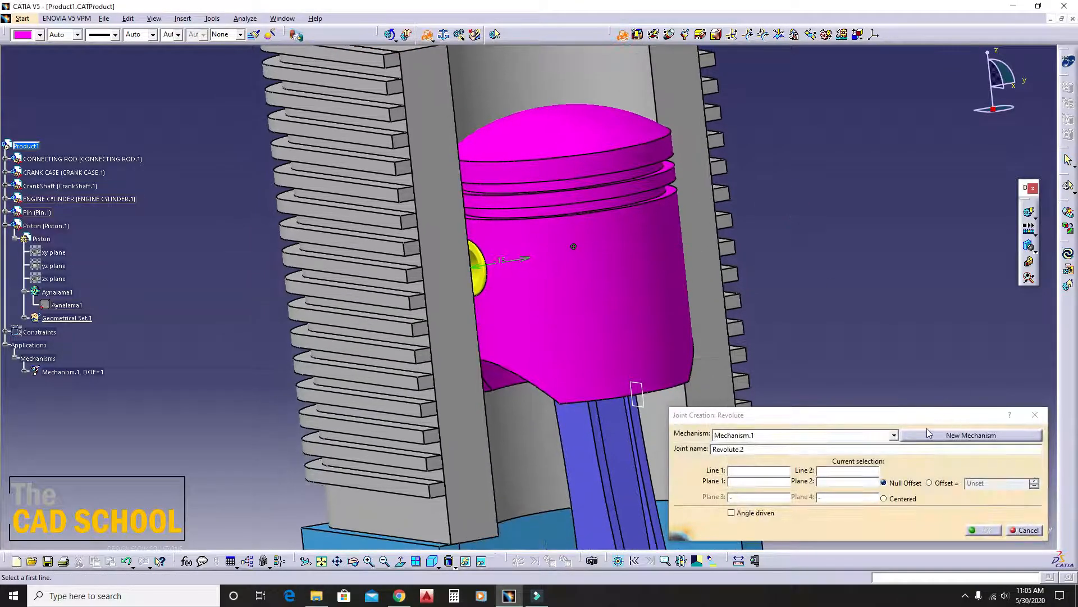
pyautogui.moveTo(458, 247); pyautogui.dragTo(539, 202, button='middle')
pyautogui.moveTo(635, 405); pyautogui.dragTo(571, 183, button='middle')
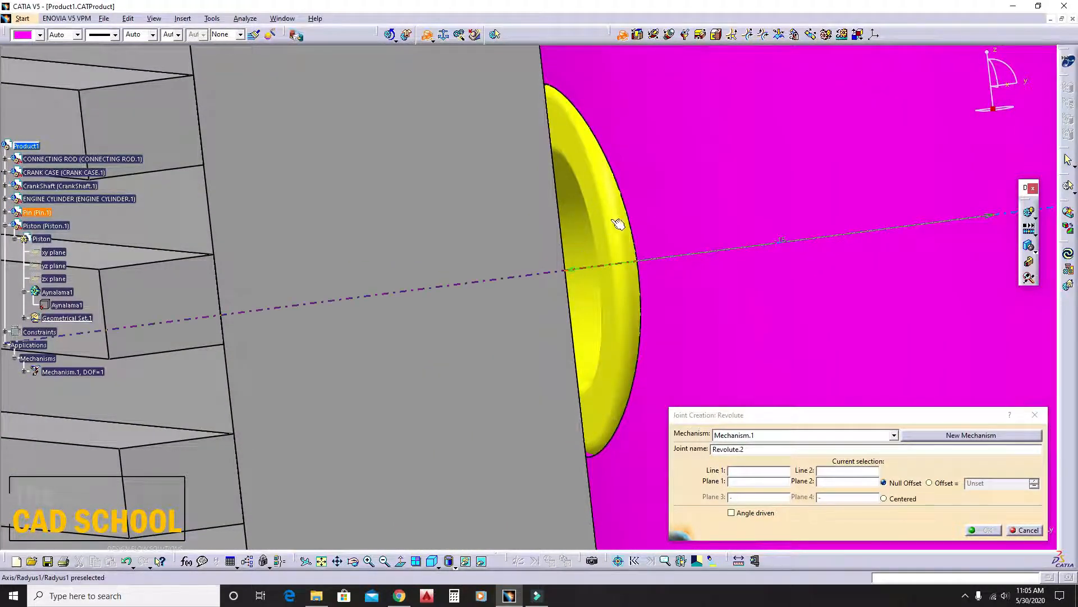
pyautogui.click(578, 227)
pyautogui.moveTo(578, 227); pyautogui.dragTo(621, 226, button='middle')
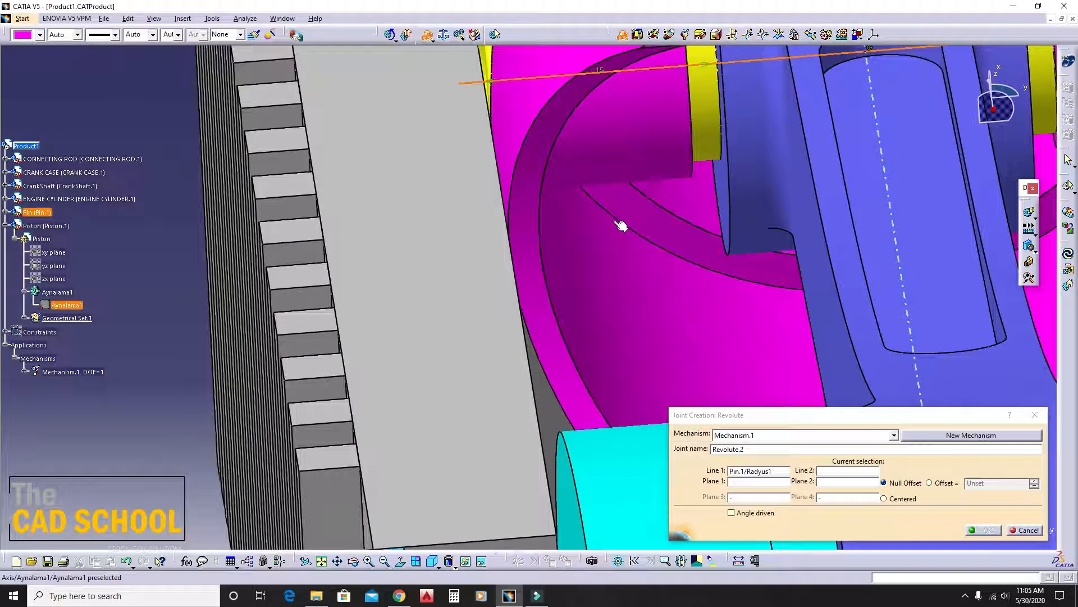
pyautogui.click(622, 139)
# Step: Complete the pin–piston revolute joint with the pin's end face and the piston boss's inner face as planes, using the Offset option
pyautogui.moveTo(614, 130); pyautogui.dragTo(655, 105, button='middle')
pyautogui.click(596, 84)
pyautogui.moveTo(596, 83); pyautogui.dragTo(640, 134, button='middle')
pyautogui.moveTo(668, 76); pyautogui.dragTo(609, 270, button='middle')
pyautogui.click(597, 215)
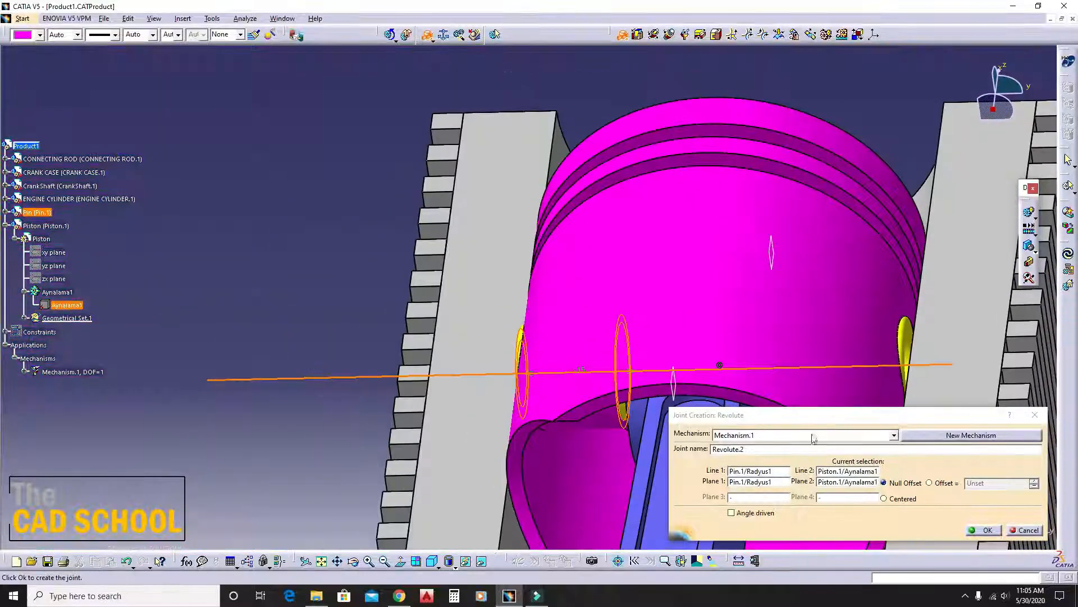
pyautogui.click(945, 483)
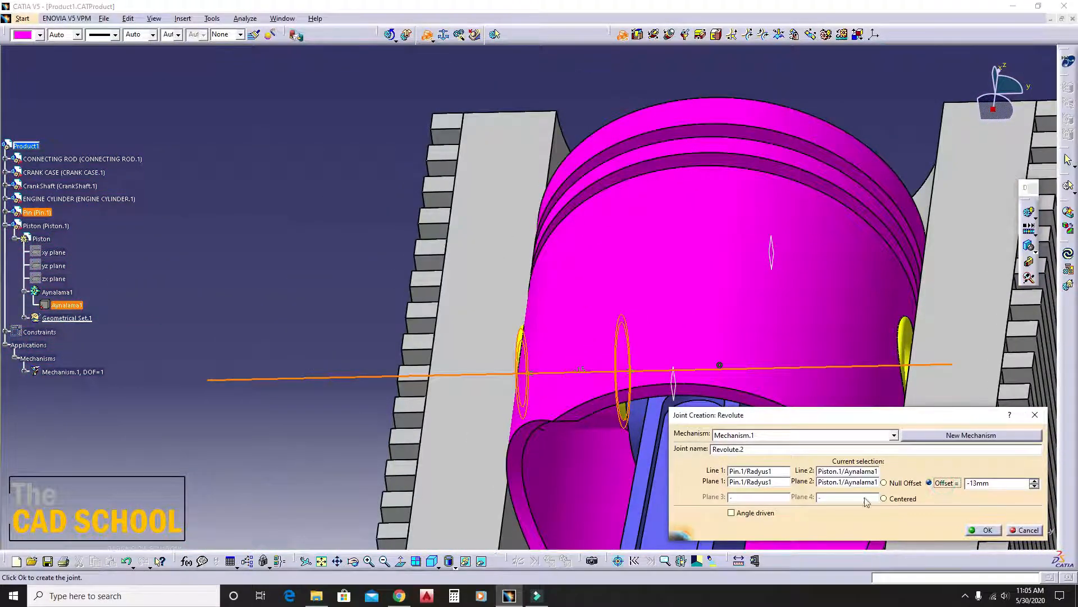
pyautogui.click(978, 534)
# Step: Create a revolute joint between the pin and connecting rod from their axes, the pin's end face and the rod's small-end side face, using Offset
pyautogui.moveTo(619, 325); pyautogui.dragTo(670, 198, button='middle')
pyautogui.click(740, 81)
pyautogui.click(622, 35)
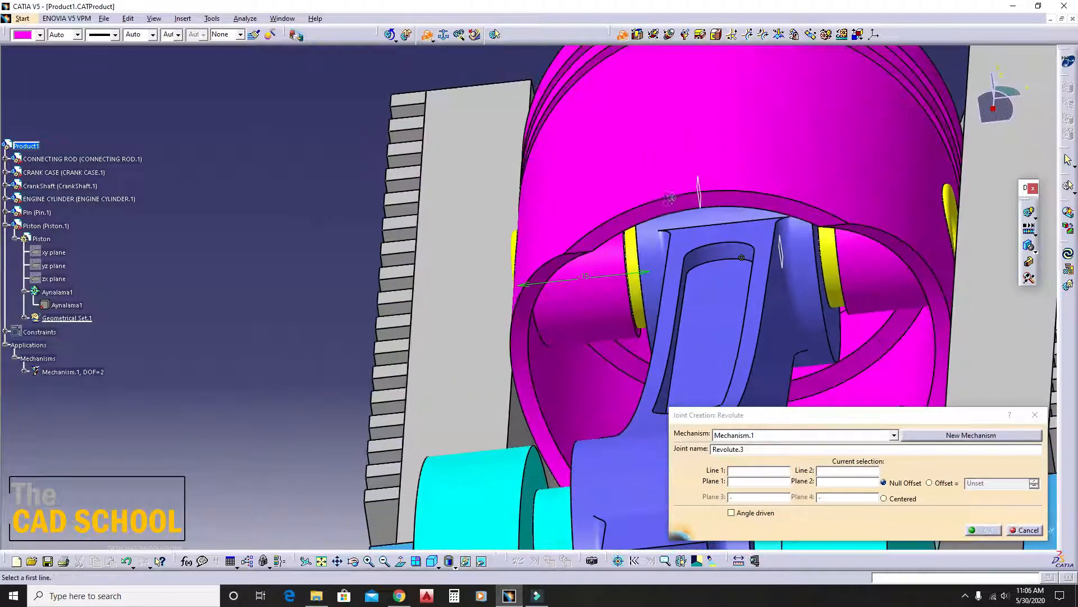
pyautogui.click(640, 294)
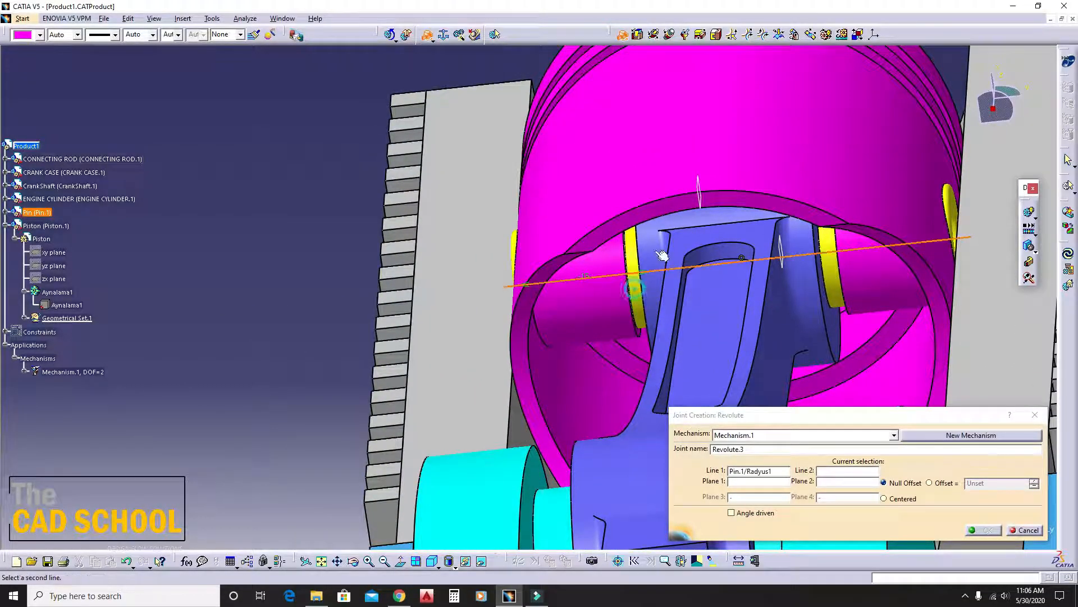
pyautogui.click(806, 337)
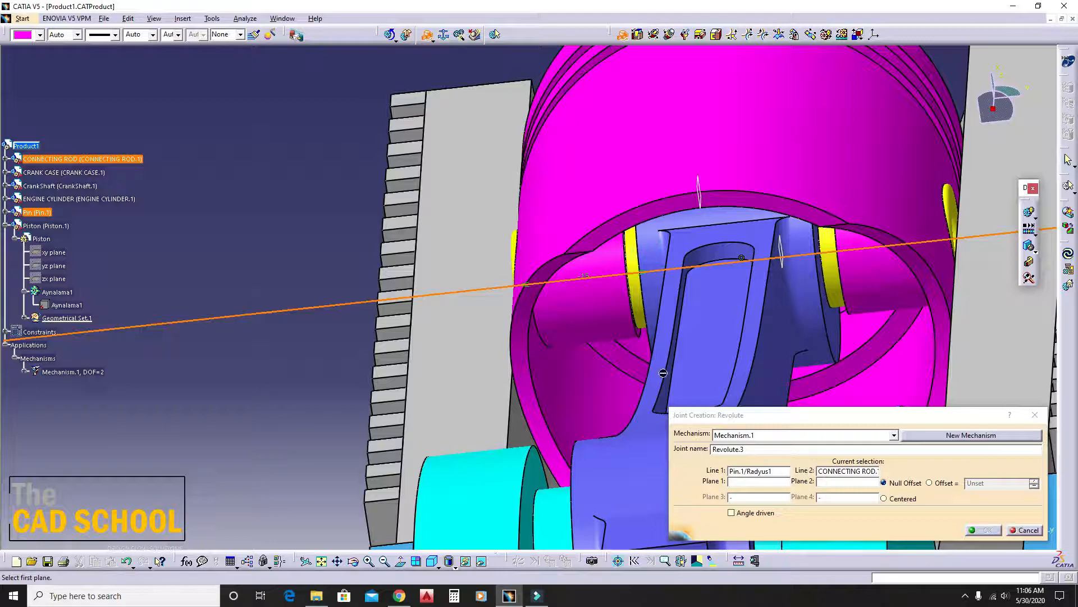
pyautogui.moveTo(663, 373); pyautogui.dragTo(712, 207, button='middle')
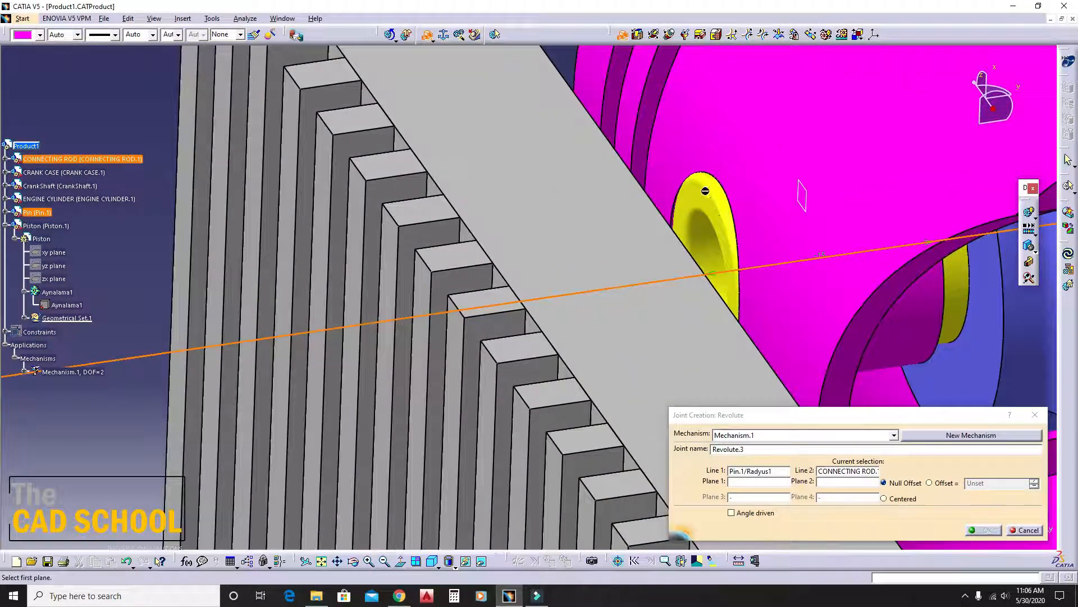
pyautogui.click(705, 191)
pyautogui.moveTo(646, 272); pyautogui.dragTo(671, 336, button='middle')
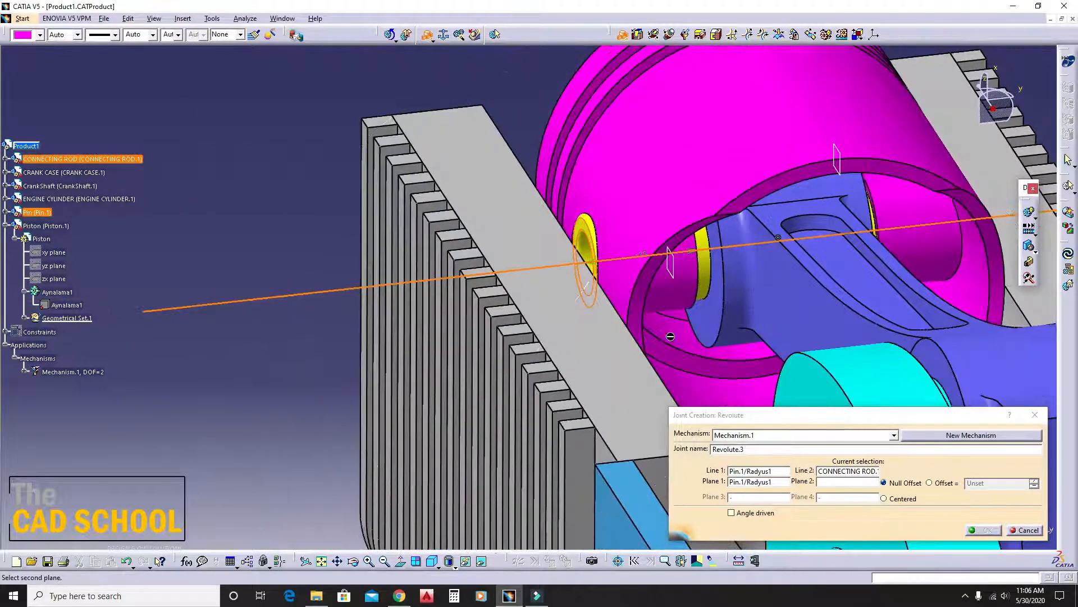
pyautogui.click(705, 319)
pyautogui.click(949, 484)
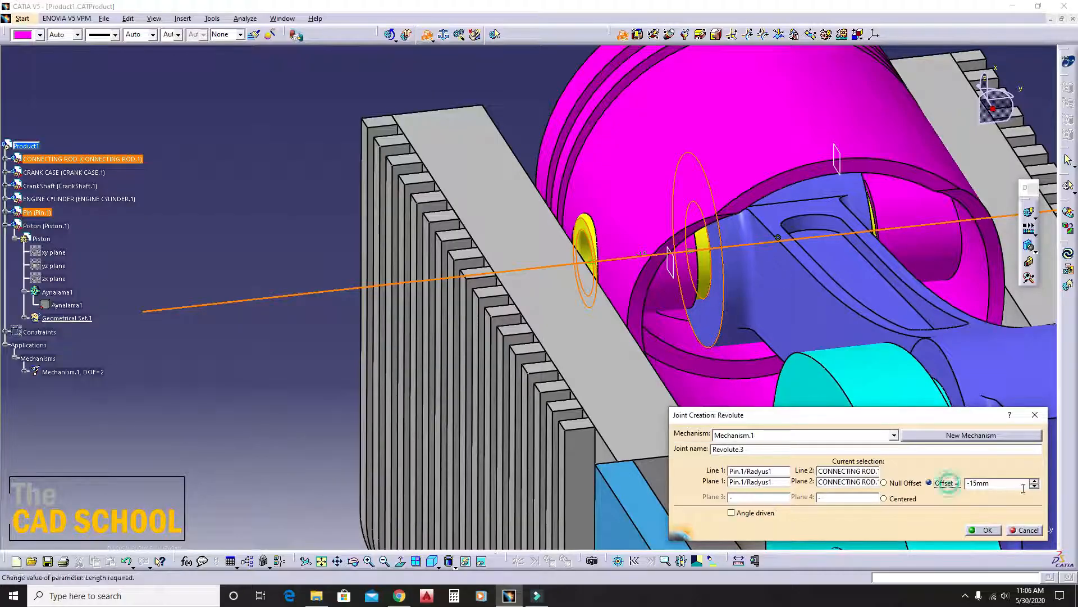
pyautogui.click(988, 534)
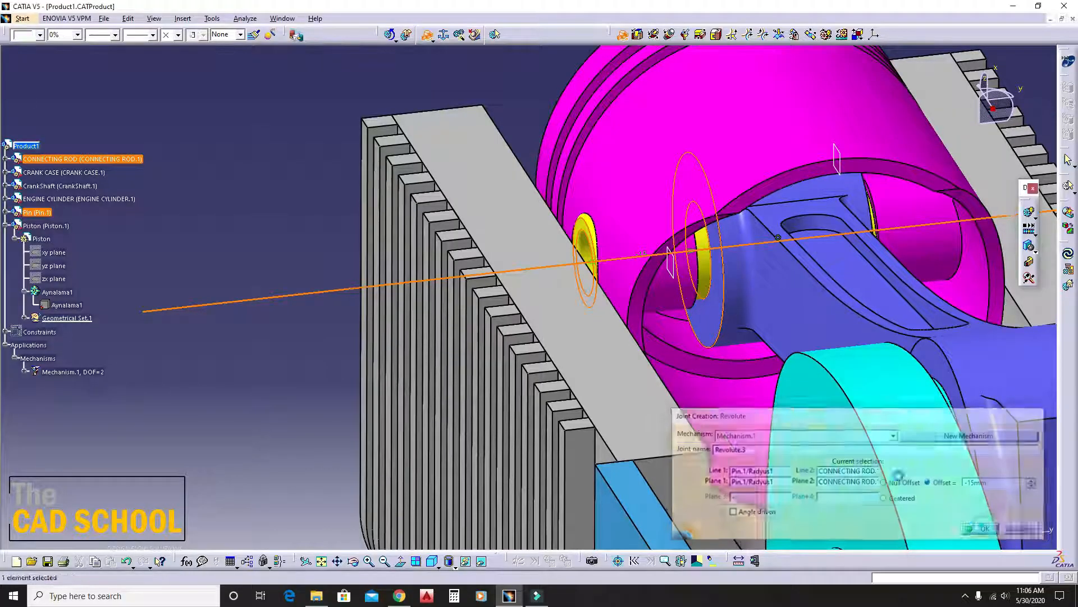
# Step: Create a revolute joint between the connecting rod's big end and the crankpin from their axes and adjacent side faces, using the Offset option
pyautogui.moveTo(730, 270); pyautogui.dragTo(650, 330, button='middle')
pyautogui.click(623, 35)
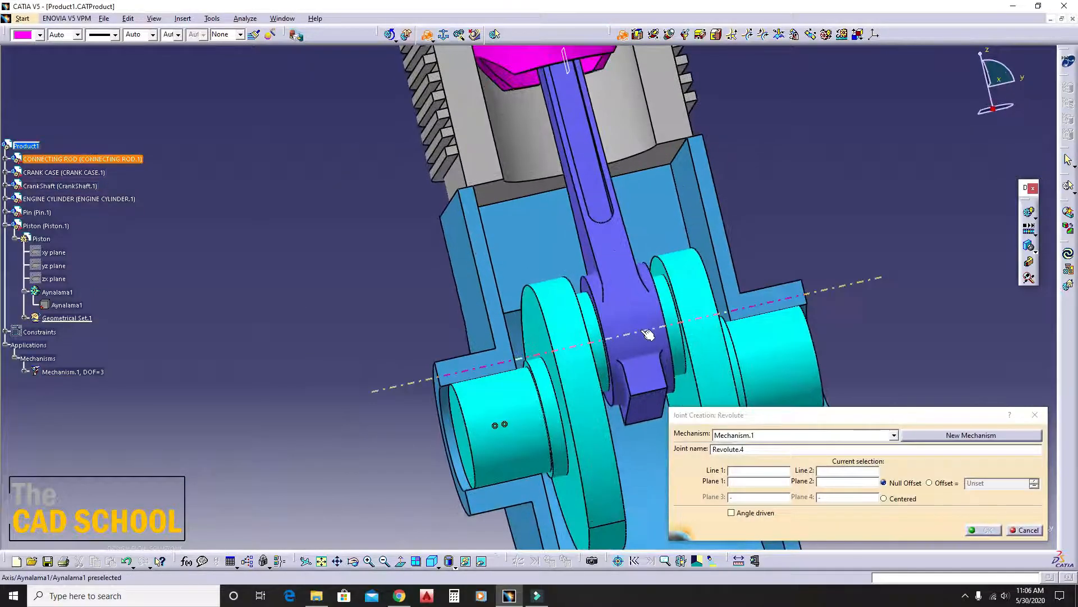
pyautogui.click(622, 335)
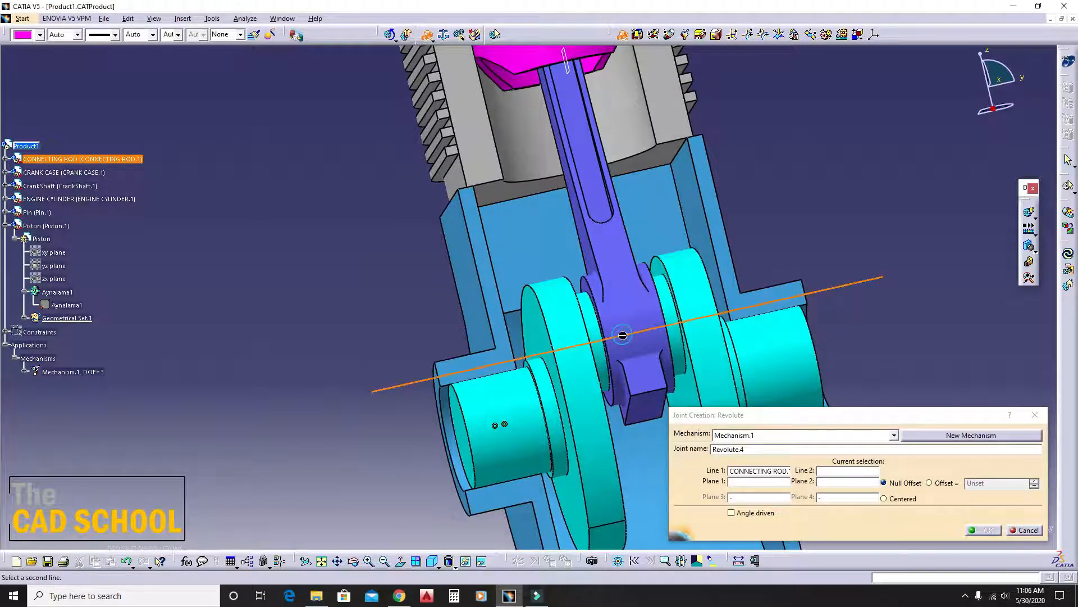
pyautogui.click(597, 317)
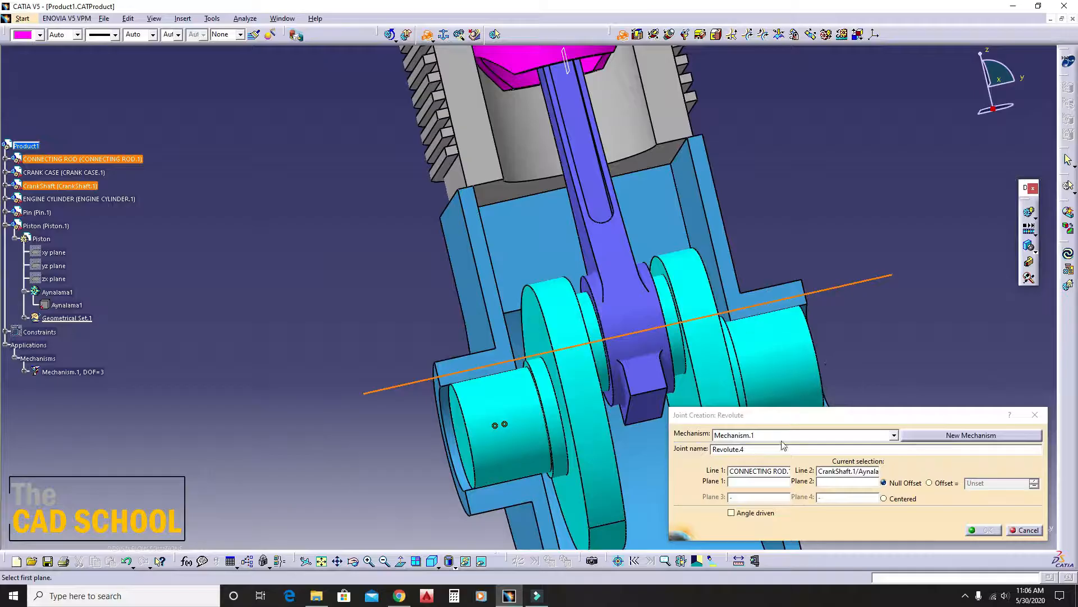
pyautogui.moveTo(596, 267); pyautogui.dragTo(670, 328, button='middle')
pyautogui.click(649, 276)
pyautogui.moveTo(634, 281); pyautogui.dragTo(457, 373, button='middle')
pyautogui.click(457, 388)
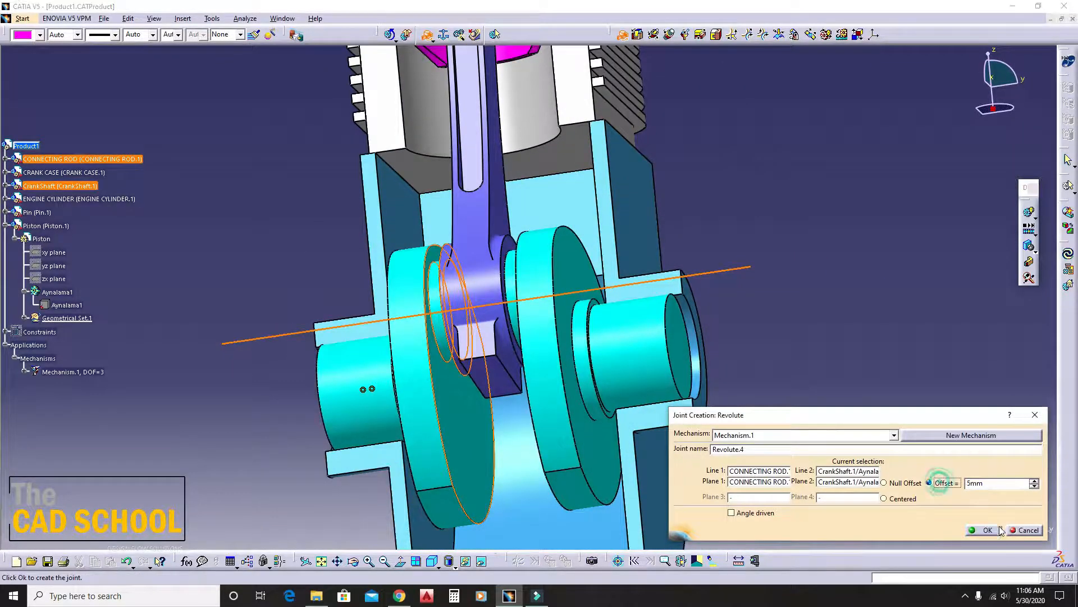
pyautogui.click(983, 529)
# Step: Create a revolute joint between the crankshaft journal and crank case bore from their axes and outer end faces, using the Offset option
pyautogui.moveTo(612, 292); pyautogui.dragTo(638, 264, button='middle')
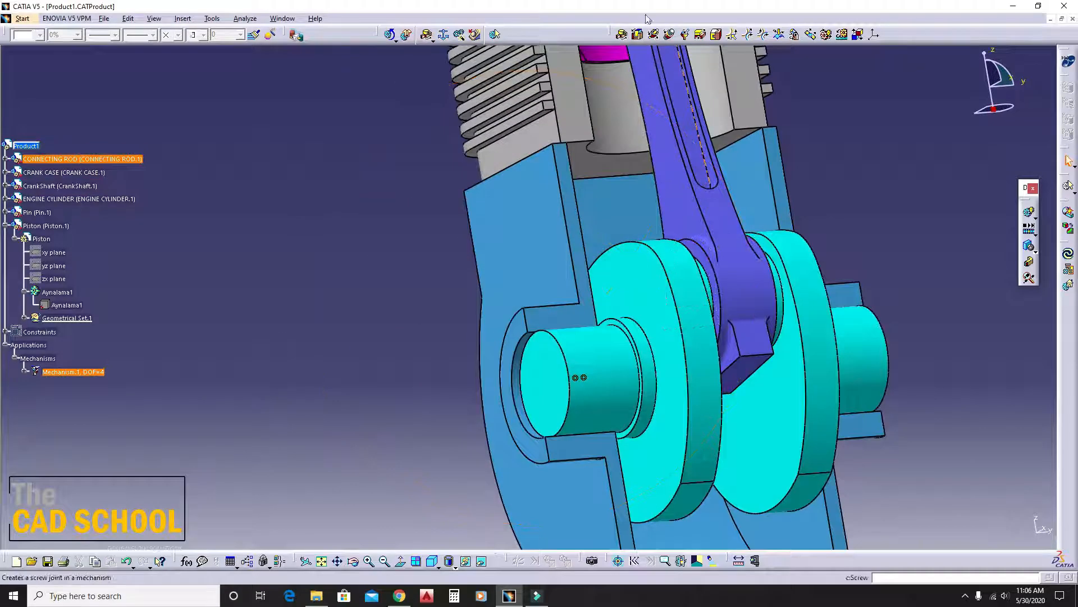
pyautogui.click(622, 34)
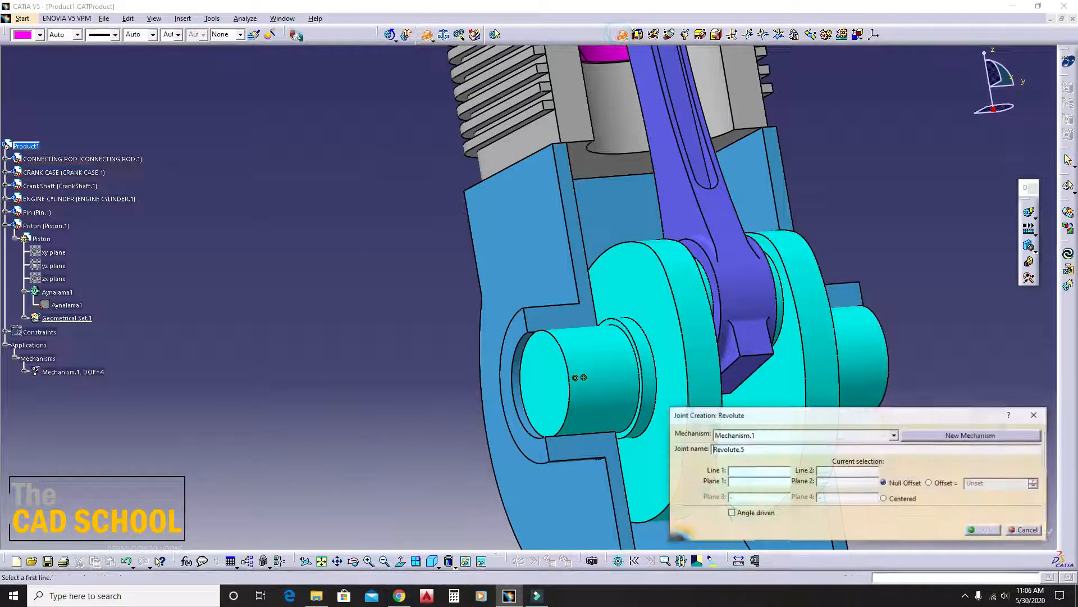
pyautogui.click(607, 360)
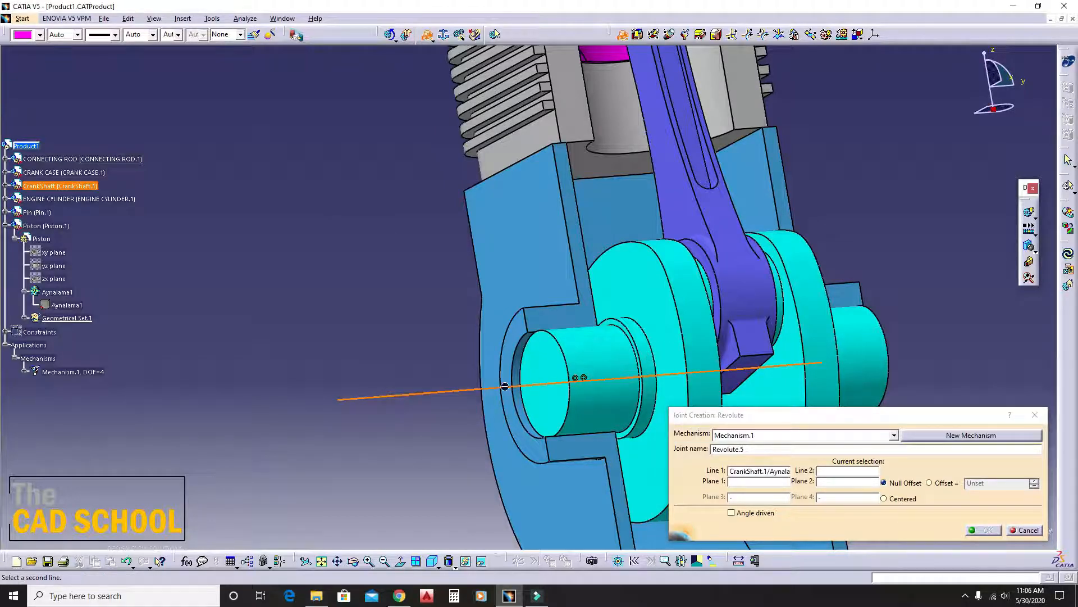
pyautogui.click(518, 353)
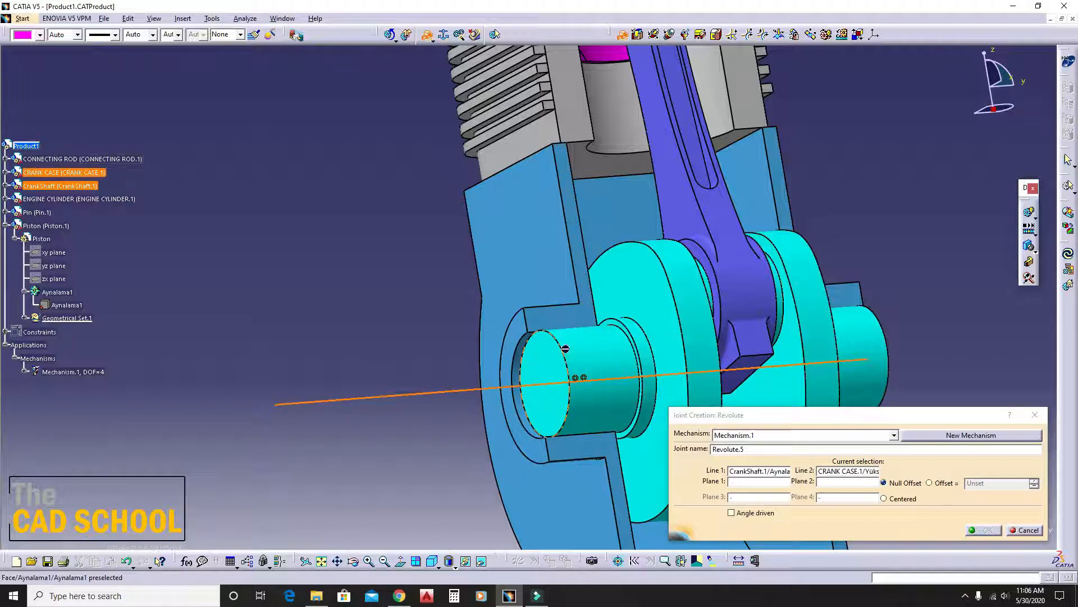
pyautogui.click(538, 365)
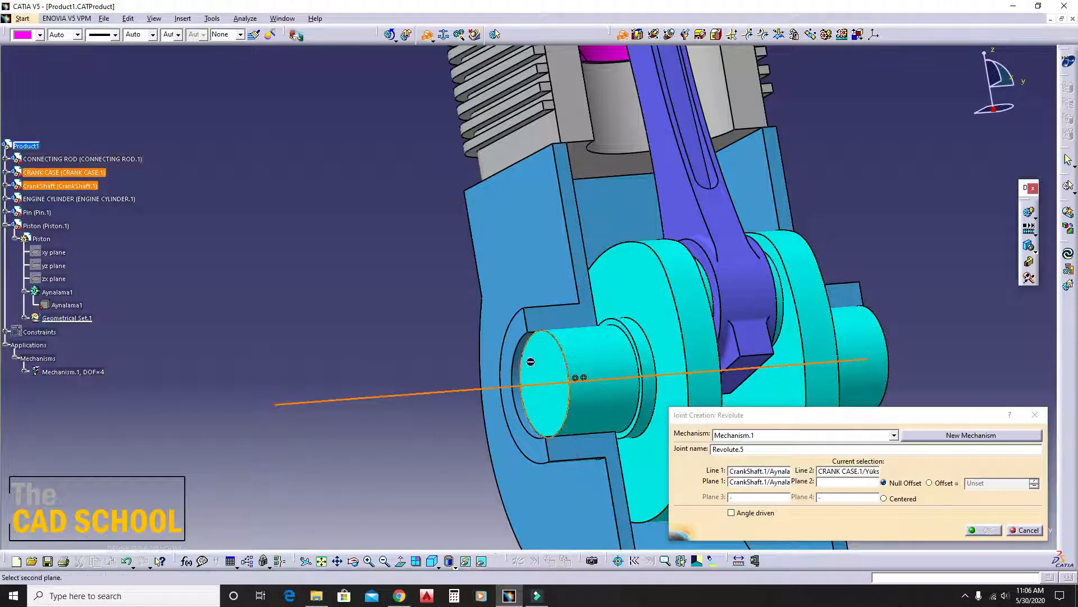
pyautogui.click(519, 328)
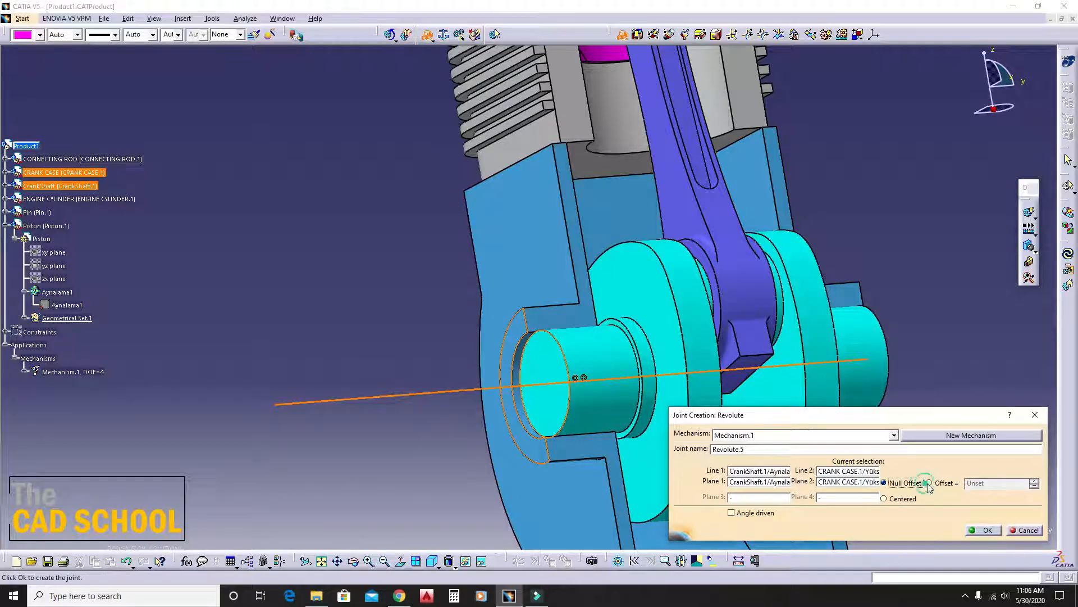
pyautogui.click(984, 530)
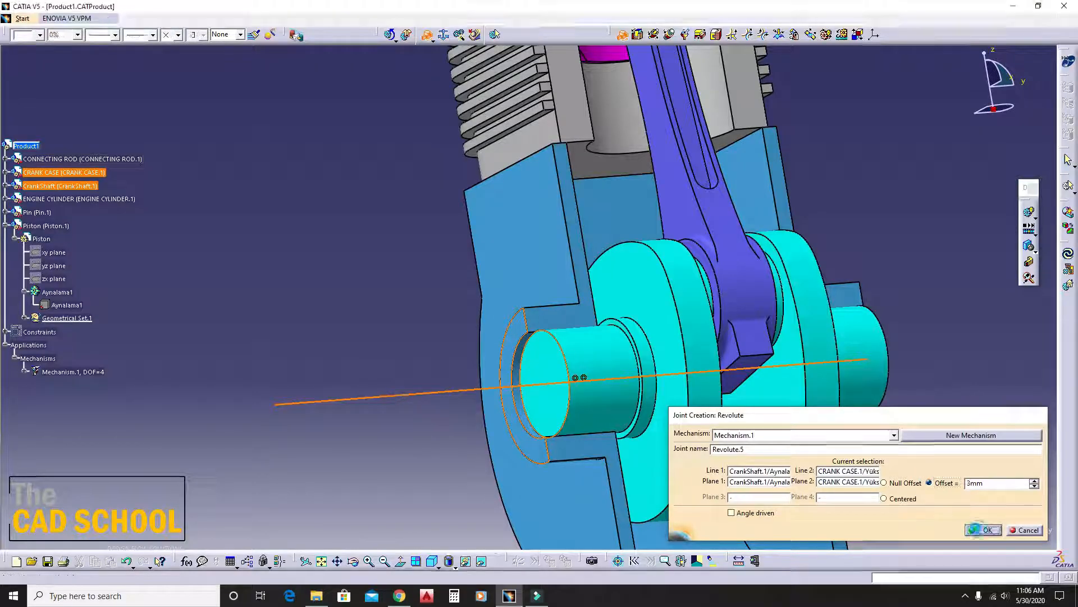
# Step: Create a rigid joint in Mechanism.1 between the engine cylinder and the crank case, and set the crank case as the fixed part
pyautogui.moveTo(601, 202); pyautogui.dragTo(612, 368, button='middle')
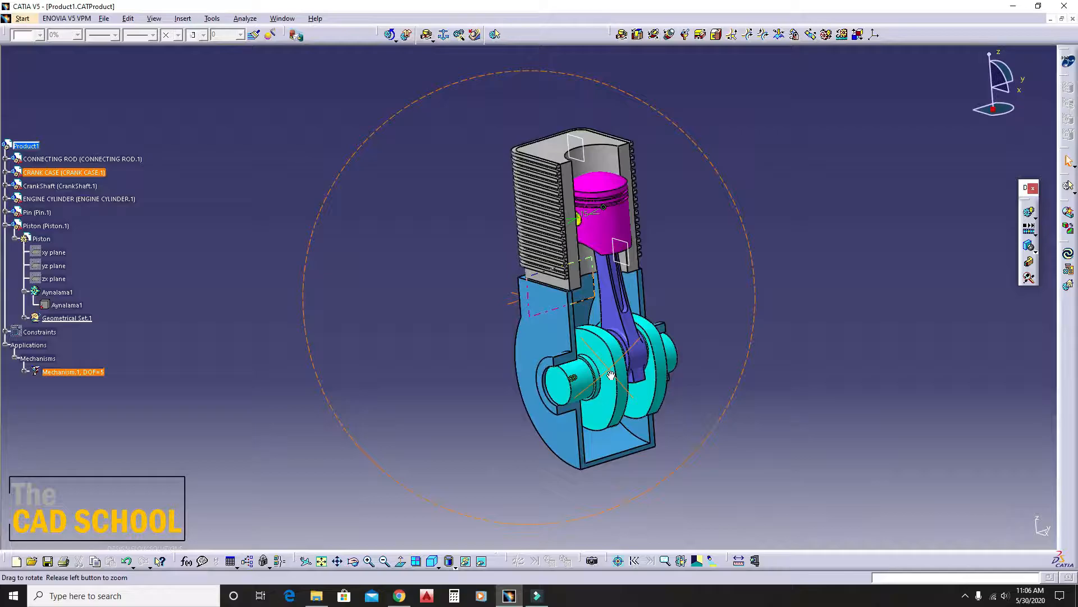
pyautogui.click(764, 284)
pyautogui.moveTo(581, 299); pyautogui.dragTo(575, 293, button='middle')
pyautogui.click(697, 219)
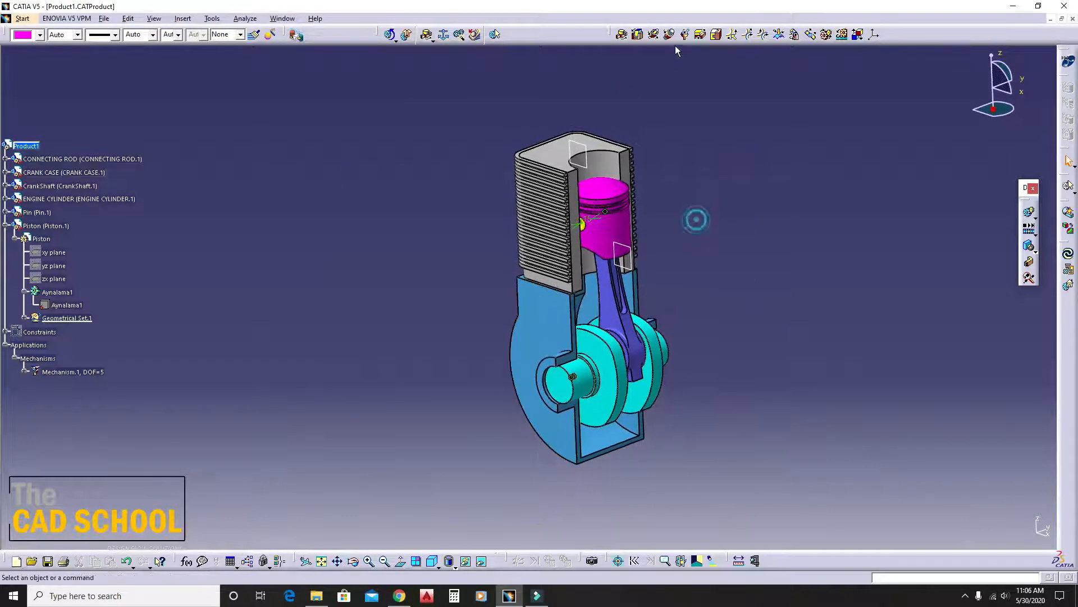
pyautogui.click(715, 36)
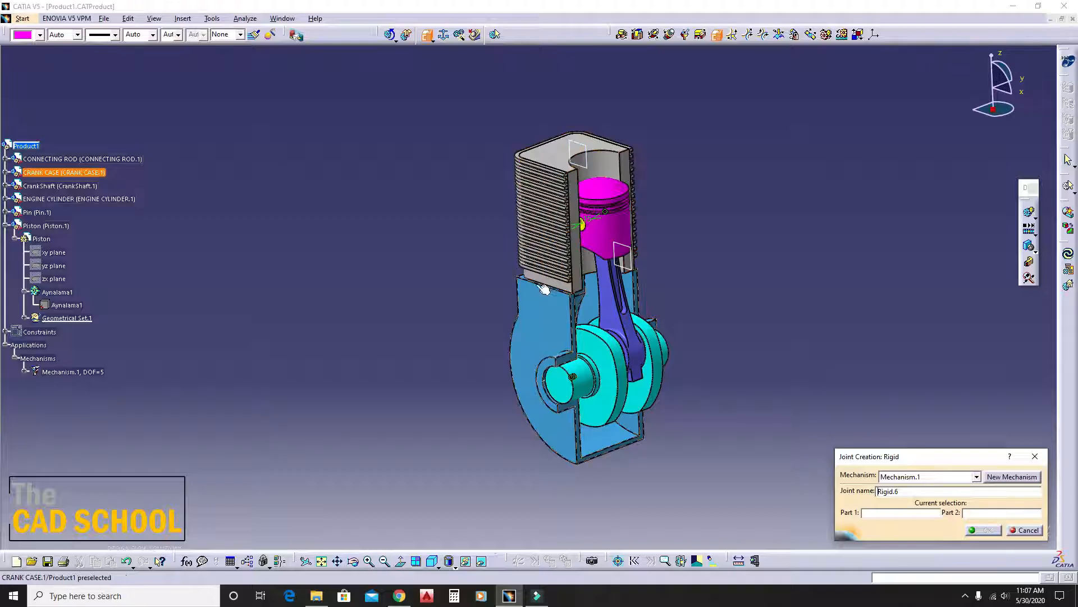
pyautogui.click(563, 268)
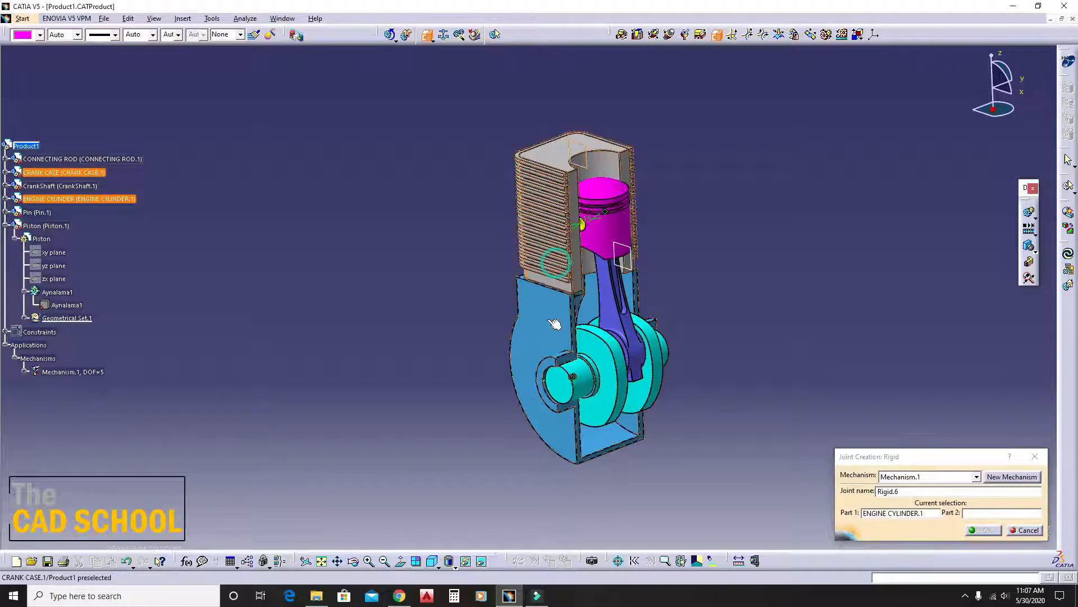
pyautogui.click(554, 309)
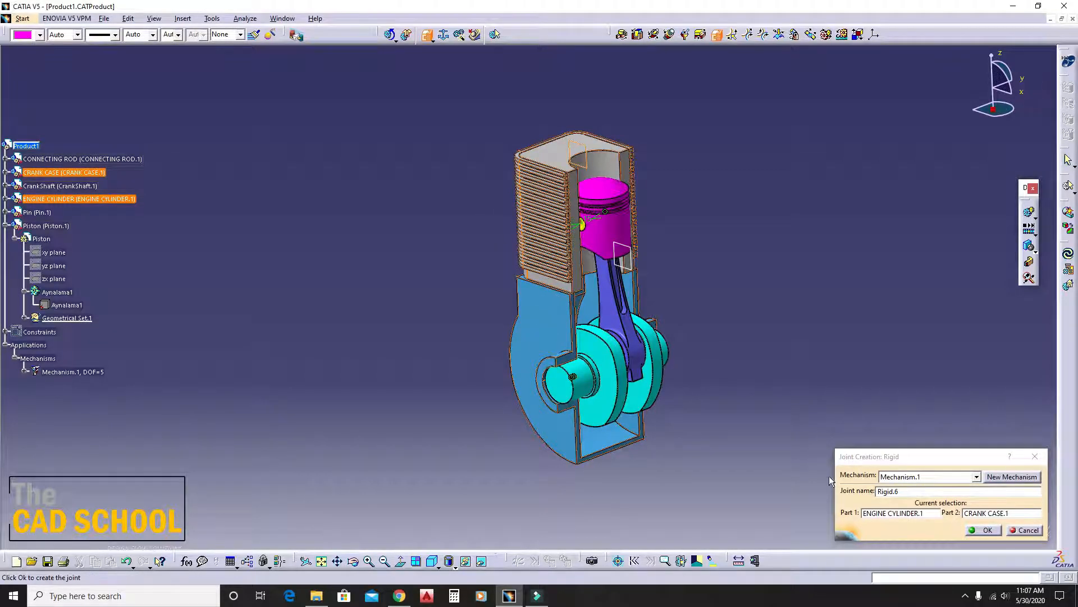
pyautogui.click(987, 530)
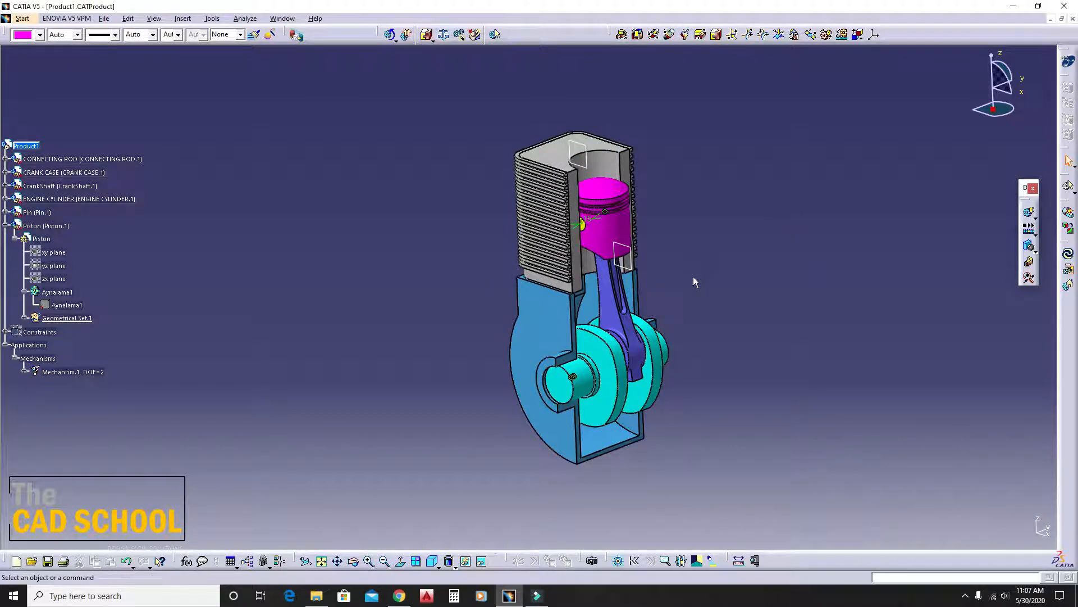
pyautogui.click(444, 34)
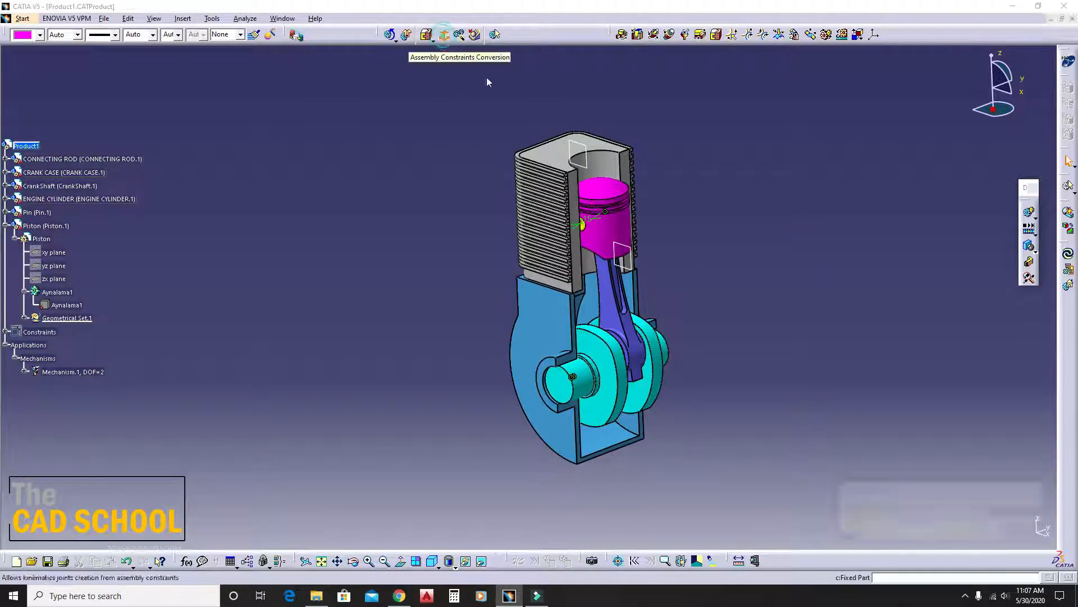
pyautogui.click(556, 304)
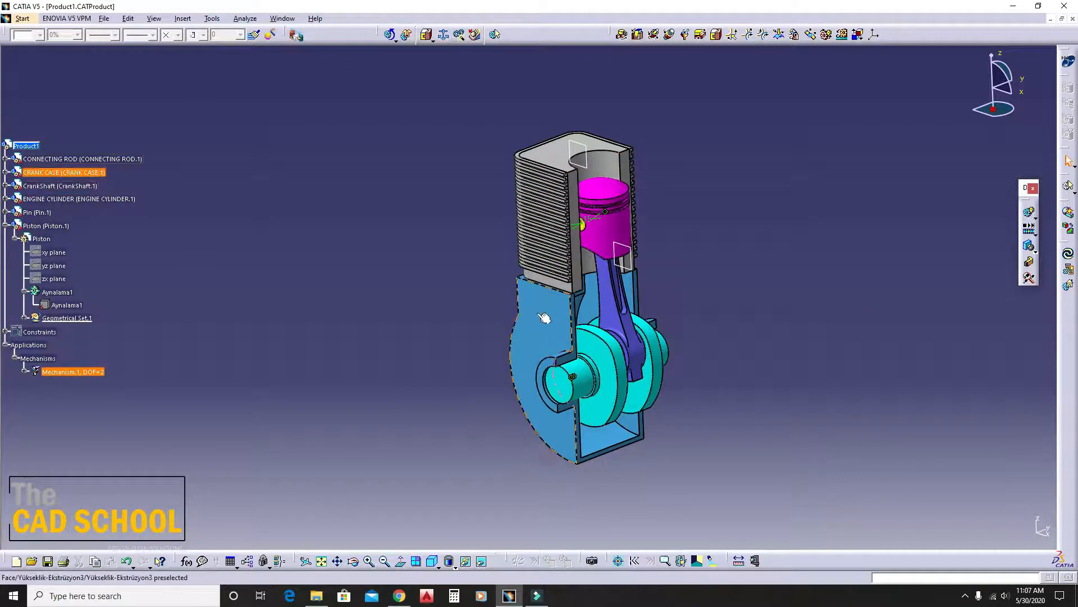
# Step: Make the revolute joint between the crankshaft and the crank case angle driven
pyautogui.click(22, 372)
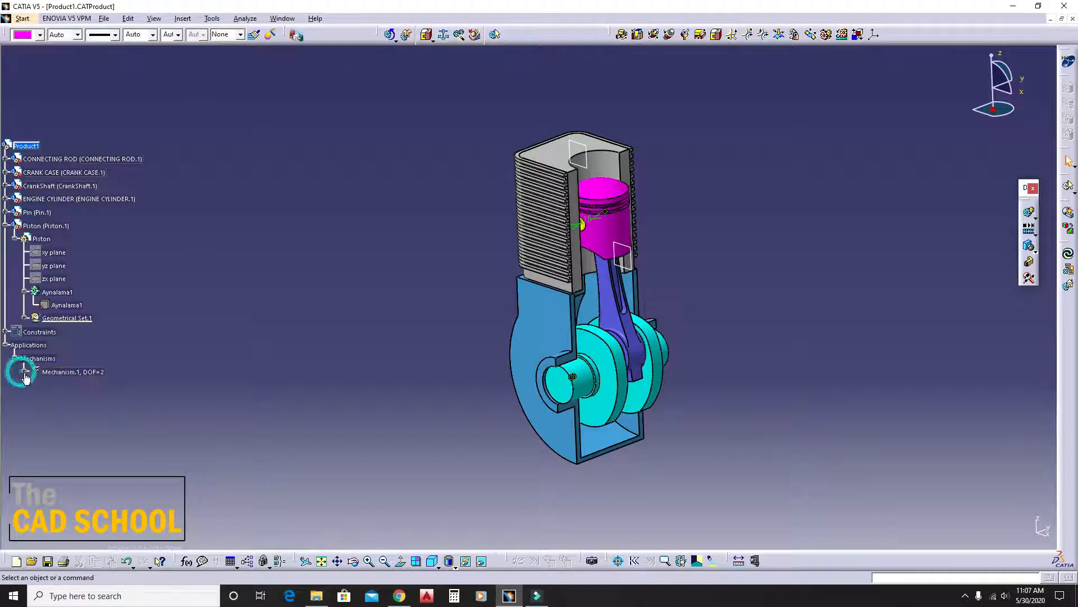
pyautogui.doubleClick(89, 439)
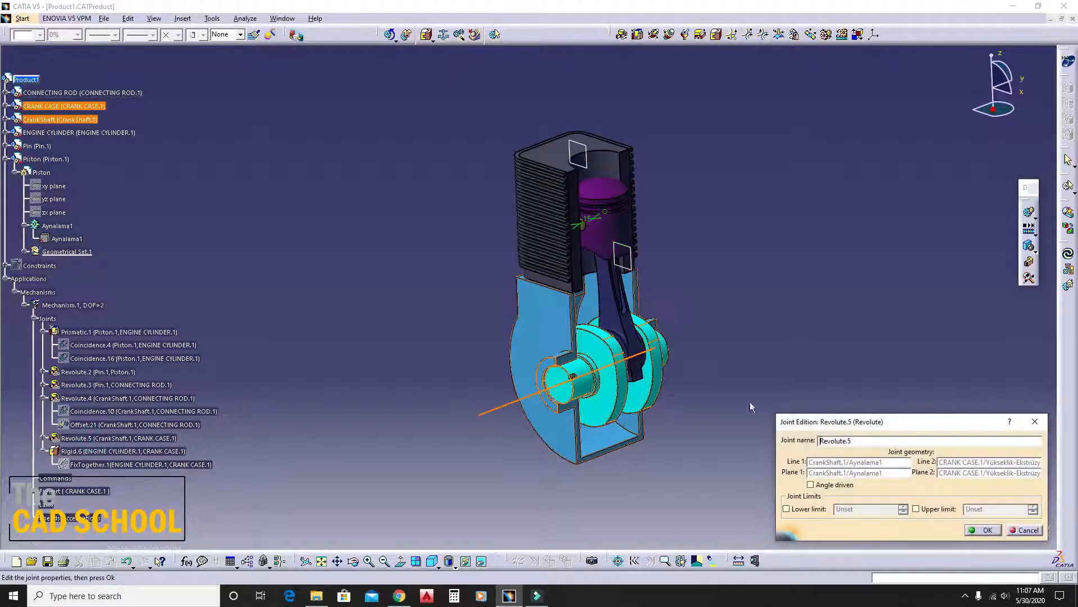
pyautogui.click(826, 485)
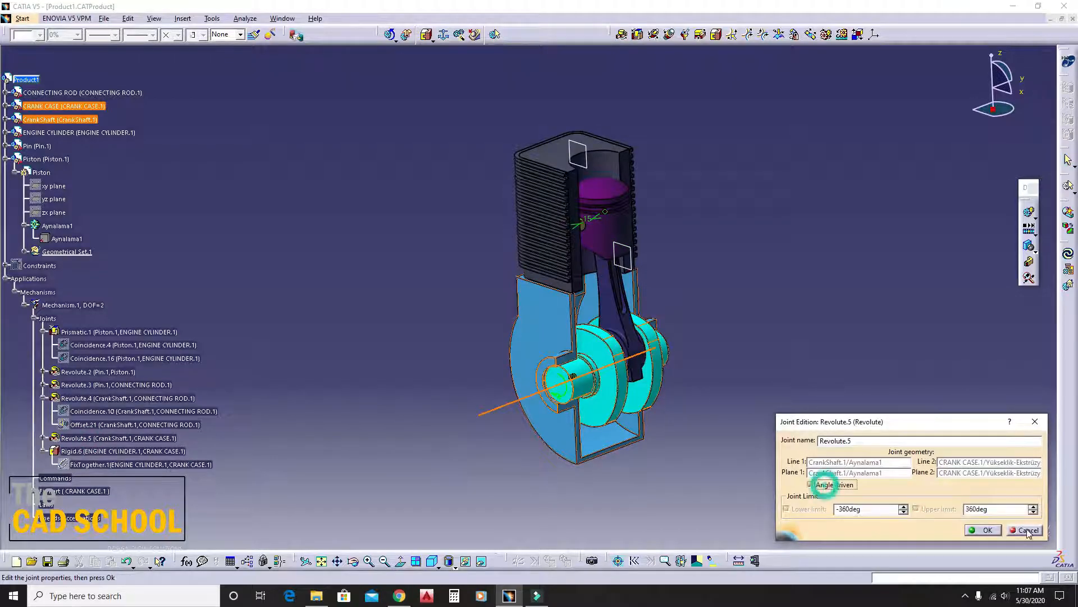
pyautogui.click(984, 531)
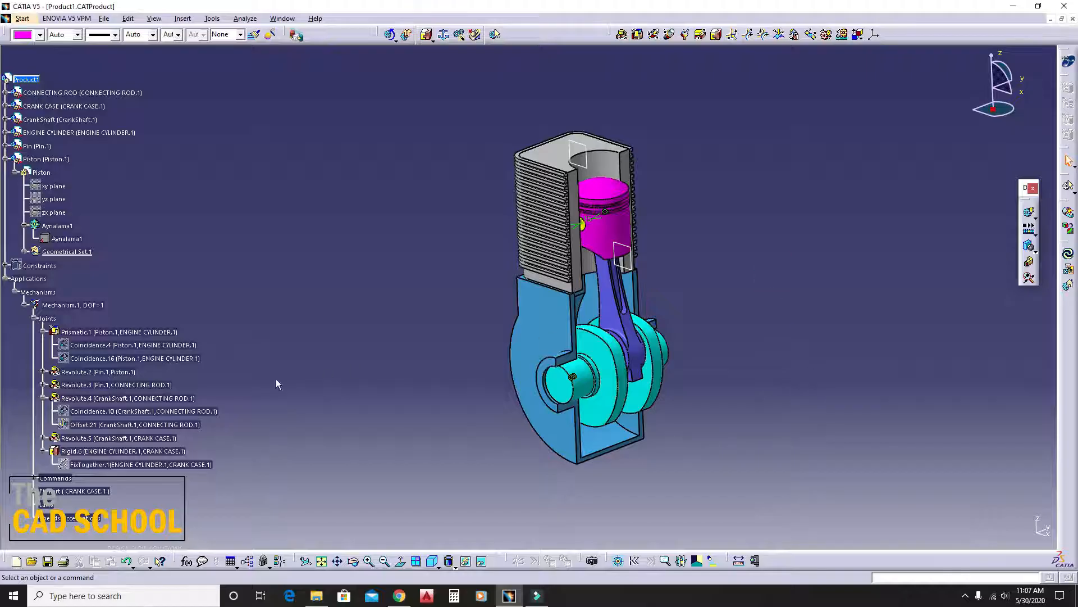
# Step: Make the revolute joint between the pin and the piston angle driven
pyautogui.doubleClick(113, 372)
pyautogui.click(851, 485)
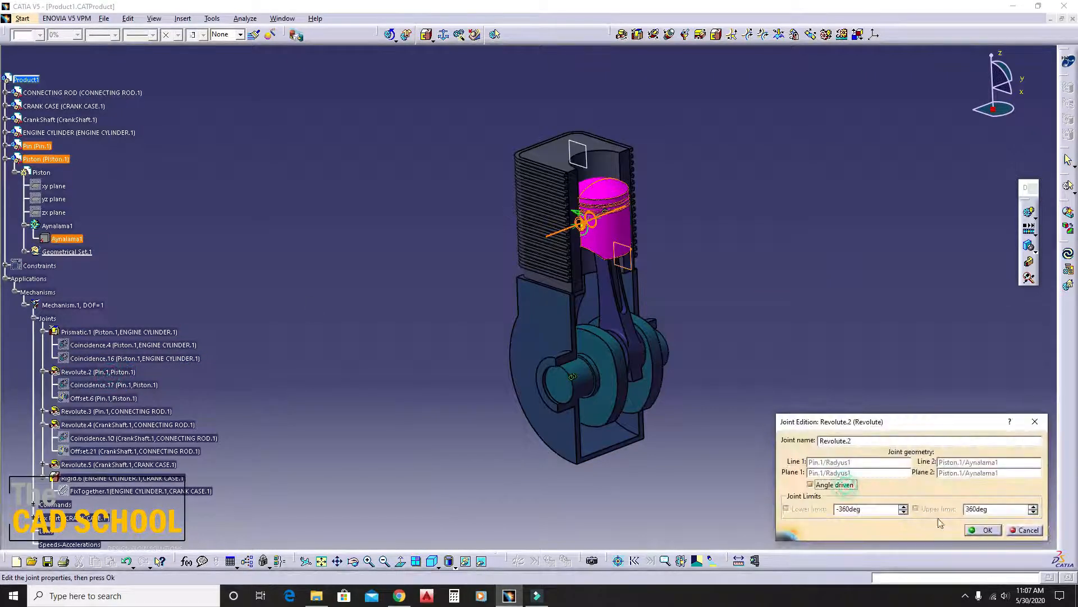
pyautogui.click(983, 531)
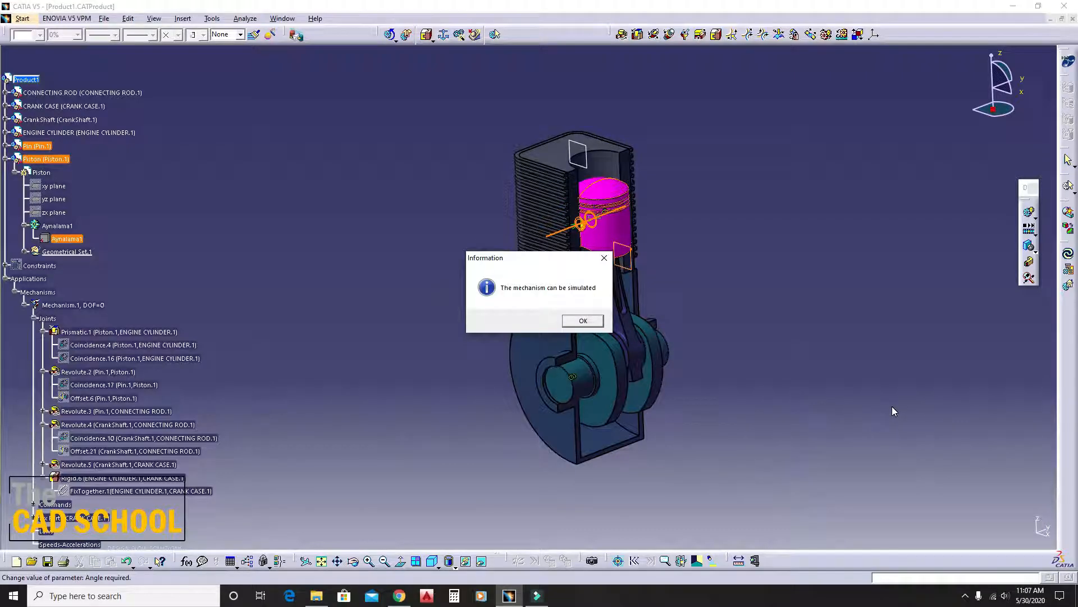
pyautogui.click(585, 322)
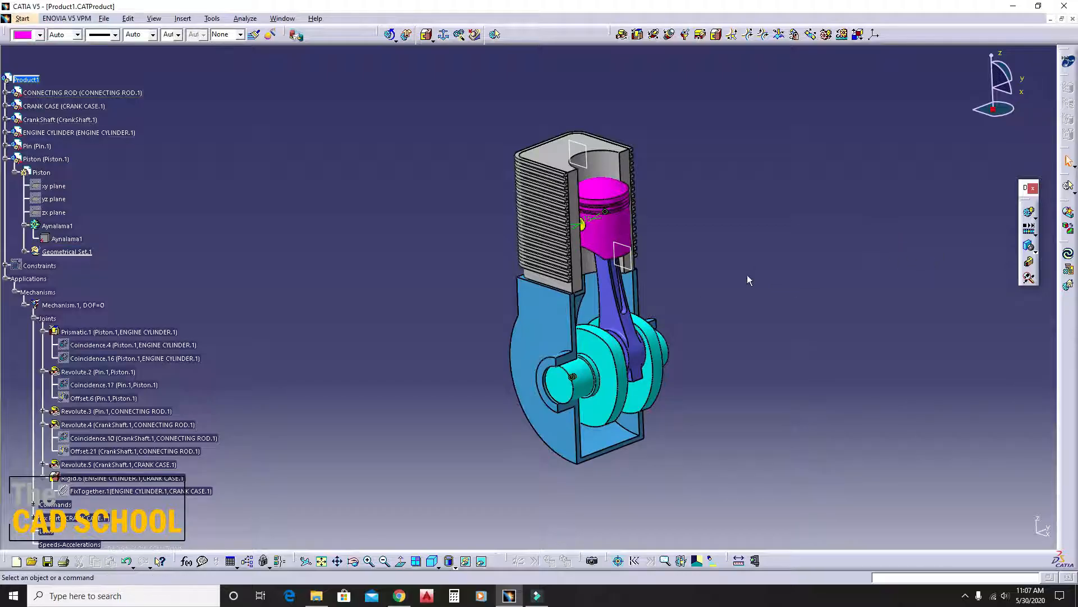
# Step: Create a simulation of Mechanism.1 and insert a position with Command.1 and Command.2 both at 360
pyautogui.click(1029, 212)
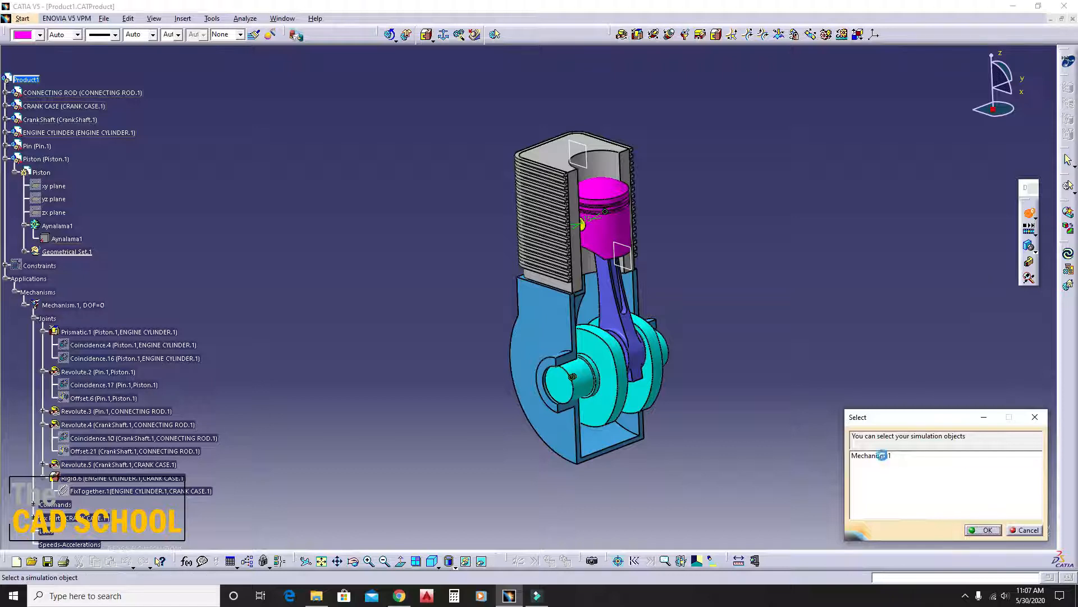
pyautogui.click(882, 455)
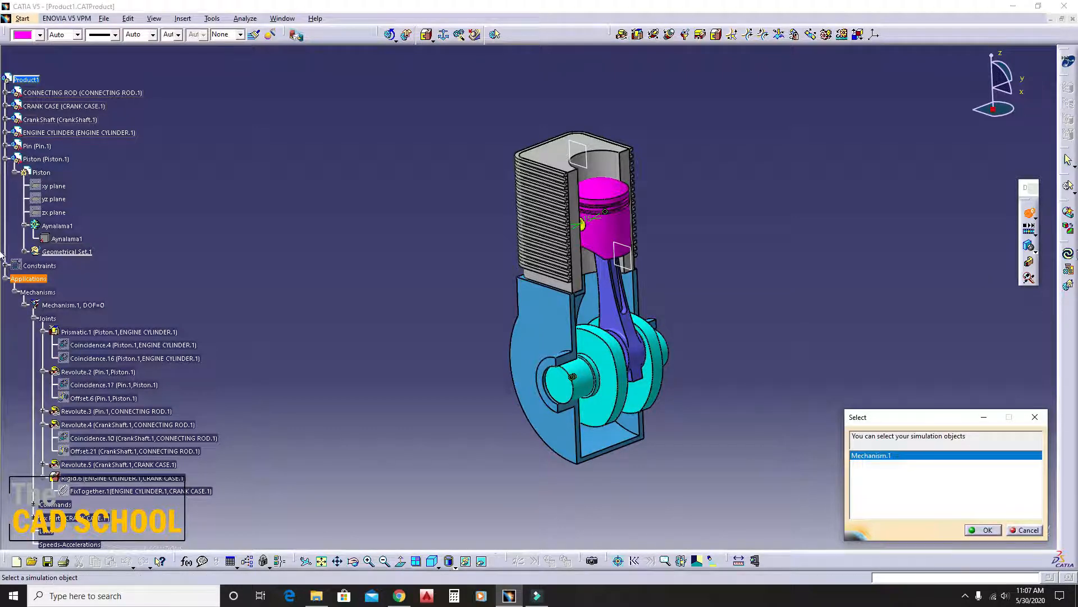
pyautogui.click(983, 531)
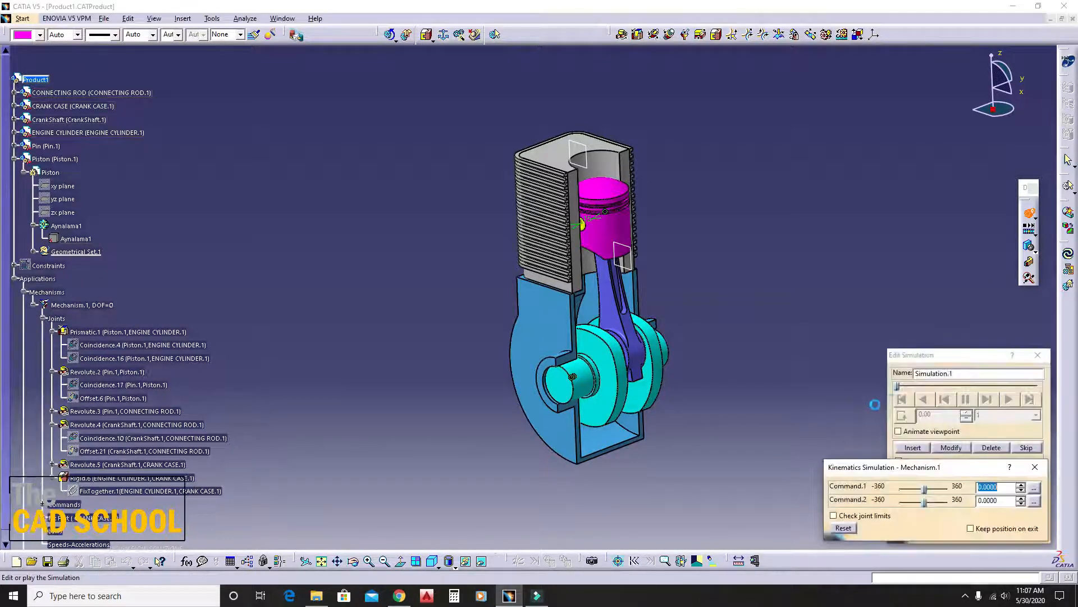
pyautogui.moveTo(925, 490)
pyautogui.mouseDown()
pyautogui.moveTo(953, 496)
pyautogui.moveTo(935, 501)
pyautogui.mouseUp()
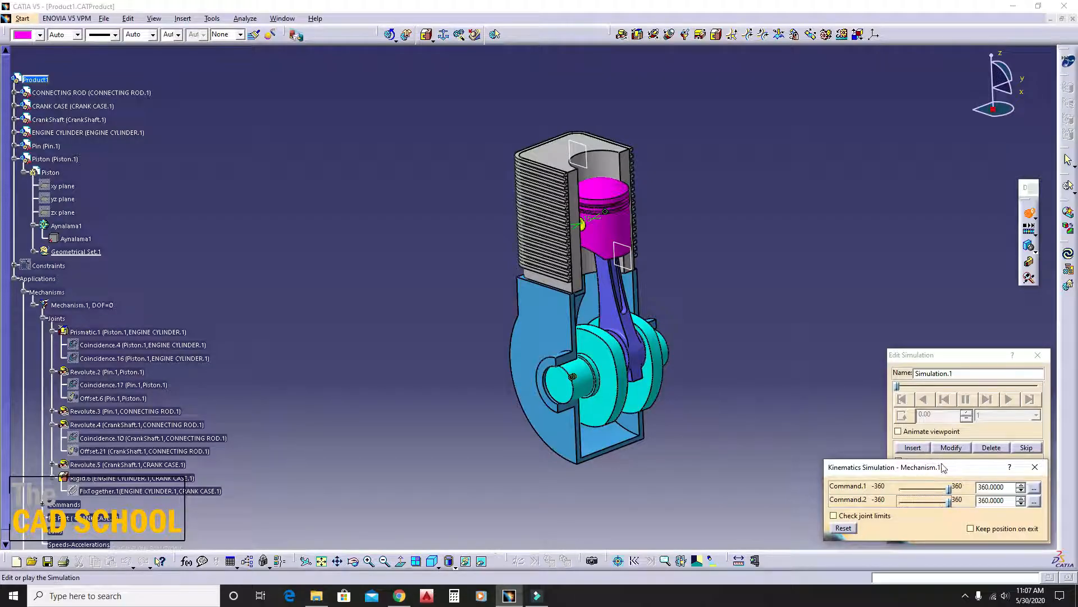
pyautogui.click(914, 448)
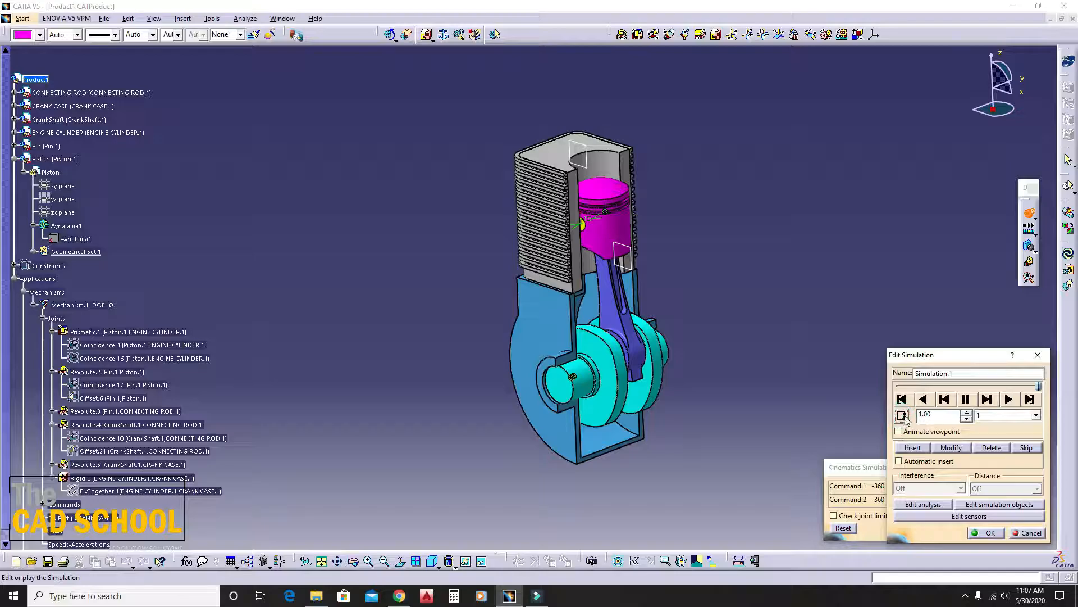
# Step: Set the simulation's interpolation step to 0.01 and play the engine motion
pyautogui.click(1036, 415)
pyautogui.click(999, 471)
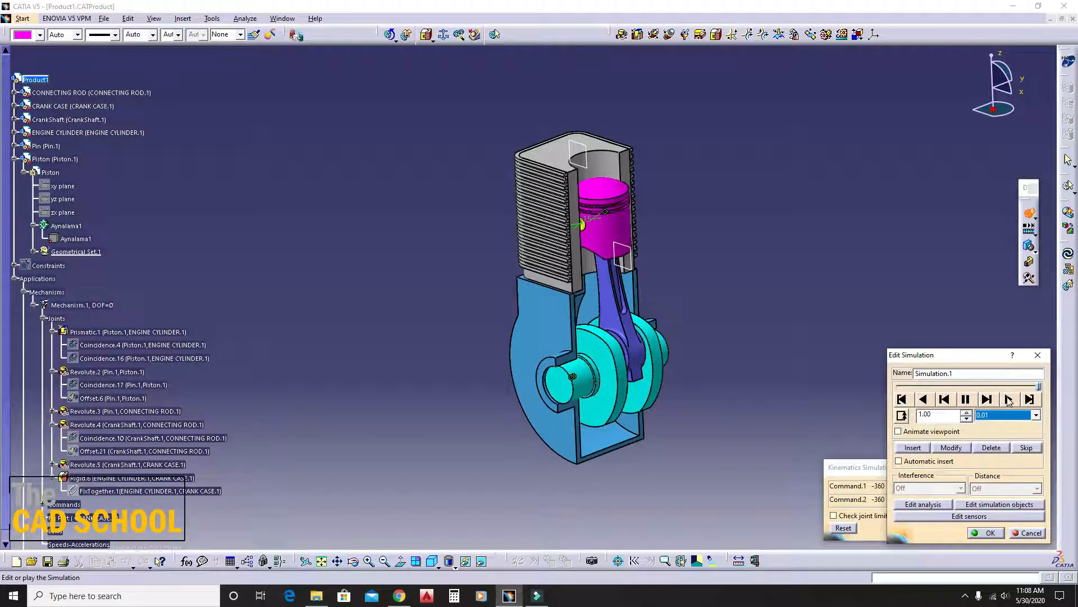
pyautogui.click(1009, 400)
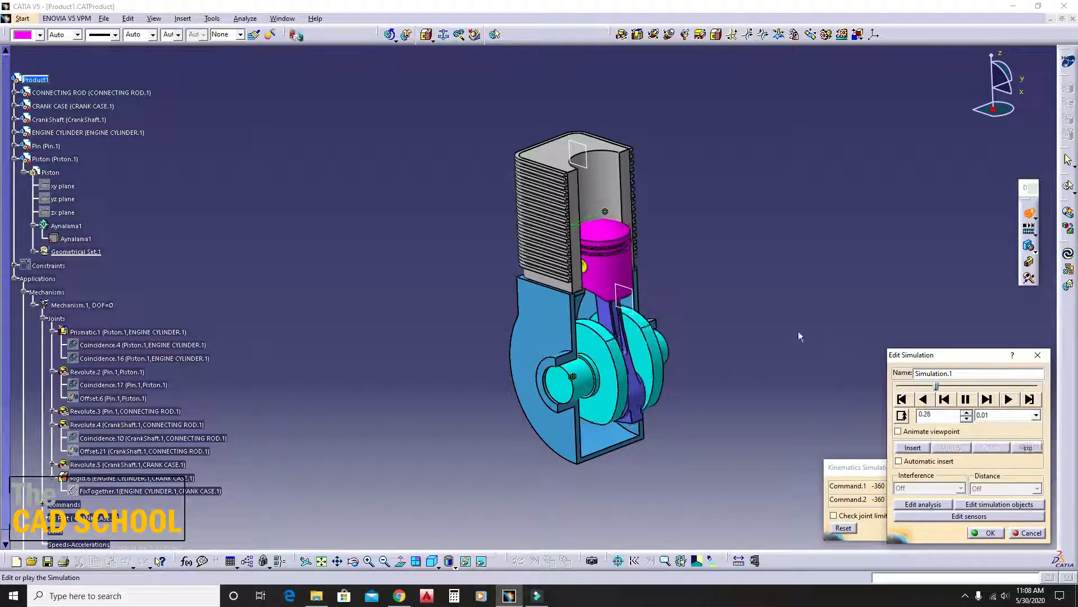
pyautogui.moveTo(728, 269); pyautogui.dragTo(671, 282, button='middle')
pyautogui.moveTo(619, 229)
pyautogui.mouseDown(button='middle')
pyautogui.moveTo(638, 235)
pyautogui.moveTo(622, 244)
pyautogui.mouseUp(button='middle')
pyautogui.moveTo(654, 281); pyautogui.dragTo(666, 262, button='middle')
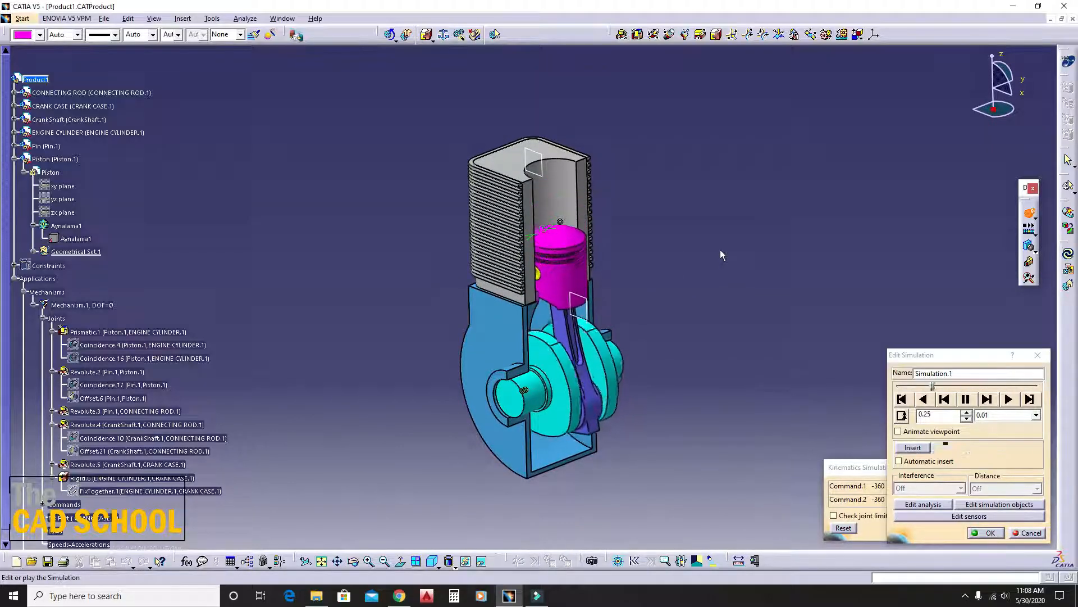
# Step: Speed up the running simulation with interpolation steps of 0.02 and finally 0.04, and accept the simulation
pyautogui.click(1000, 416)
pyautogui.click(995, 459)
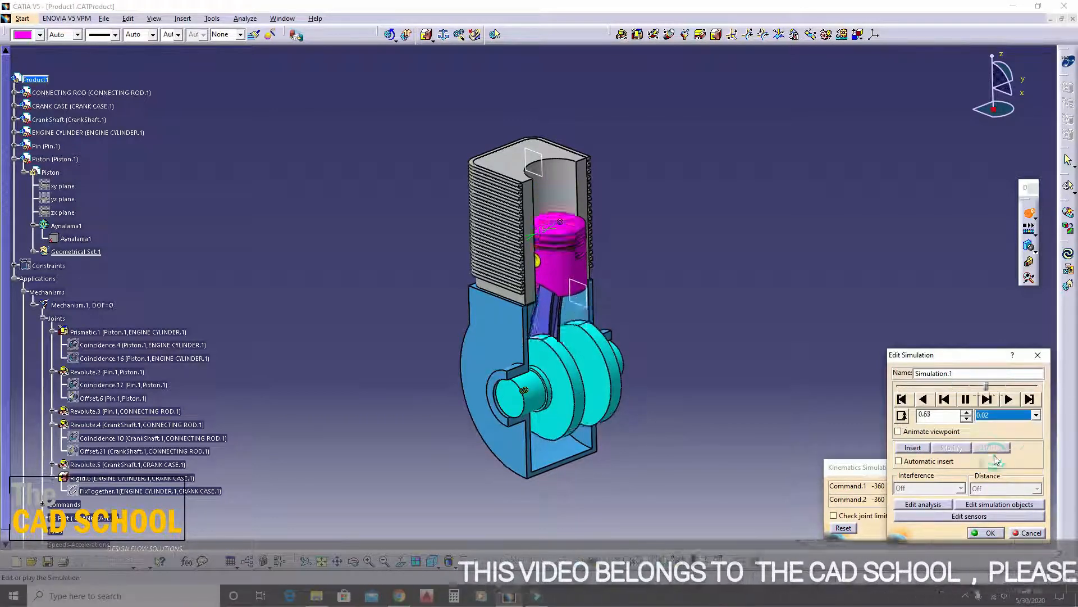
pyautogui.click(1002, 415)
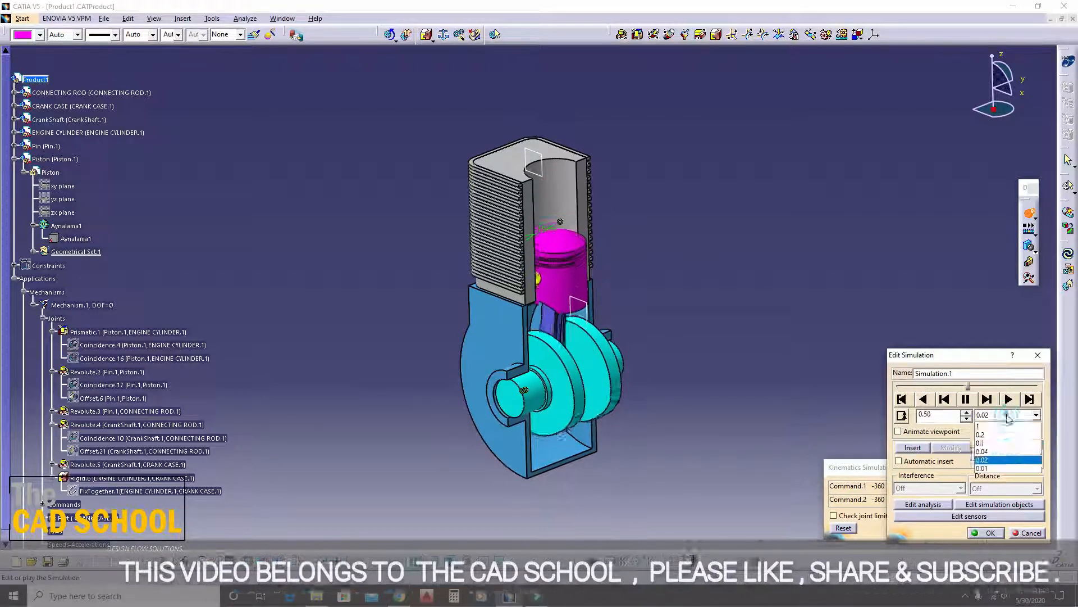
pyautogui.click(997, 451)
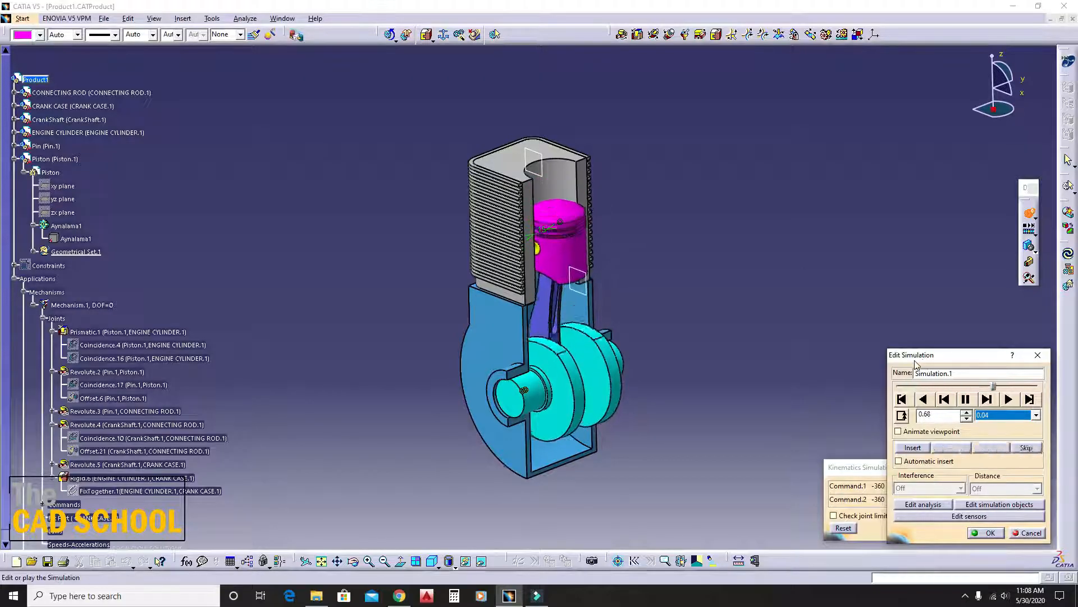
pyautogui.scroll(5, 354, 262)
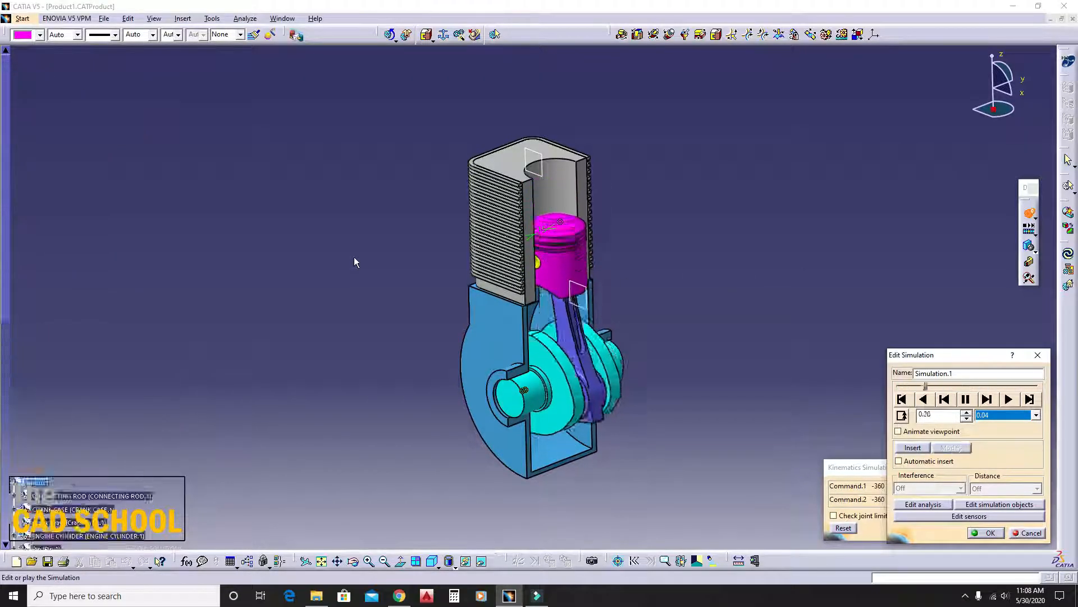
pyautogui.moveTo(371, 263); pyautogui.dragTo(579, 326, button='middle')
pyautogui.moveTo(496, 361); pyautogui.dragTo(471, 382, button='middle')
pyautogui.moveTo(591, 365); pyautogui.dragTo(733, 341, button='middle')
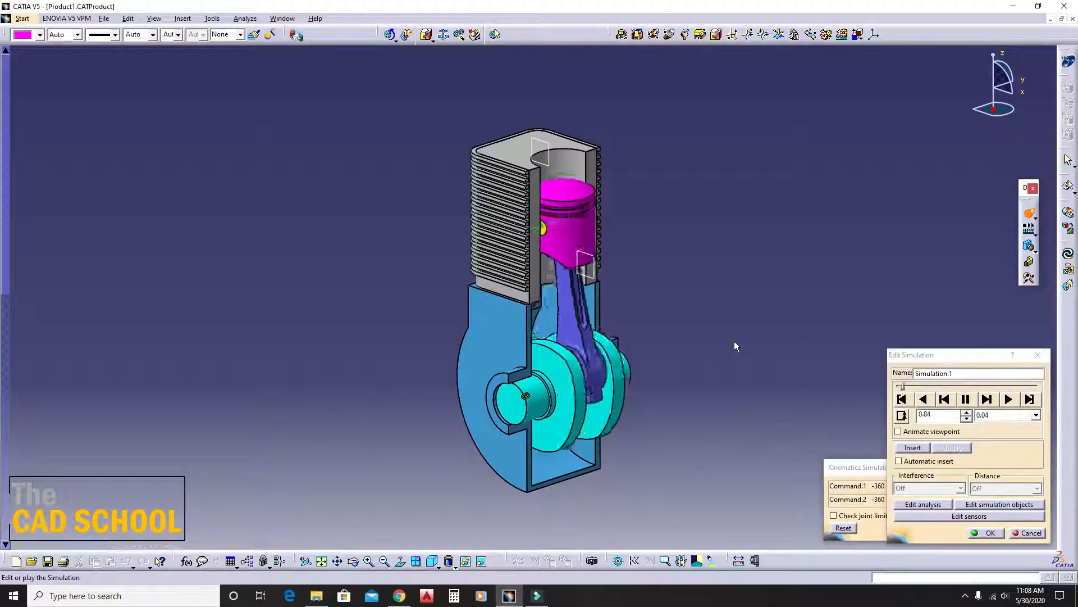
pyautogui.click(988, 532)
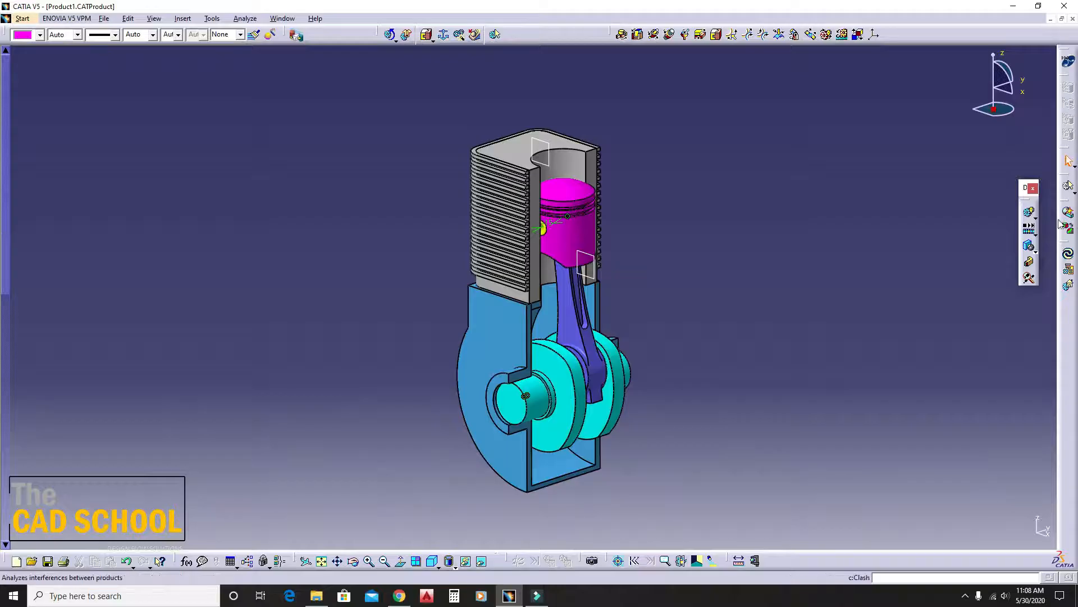
# Step: Start compiling the simulation, hide the two reference planes on the cylinder and piston, and show the specification tree
pyautogui.click(1036, 234)
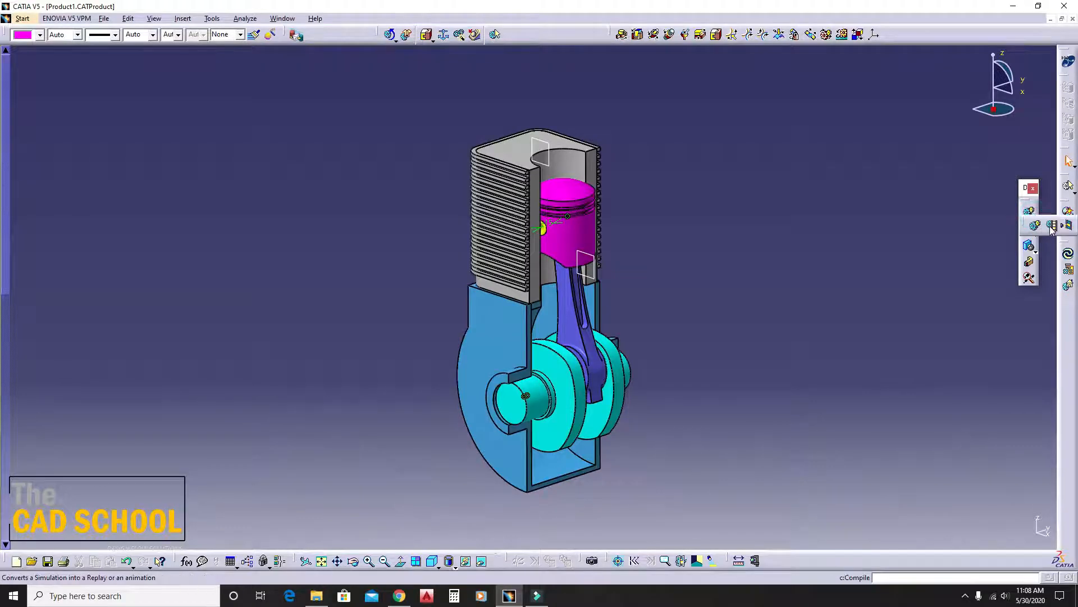
pyautogui.click(1052, 226)
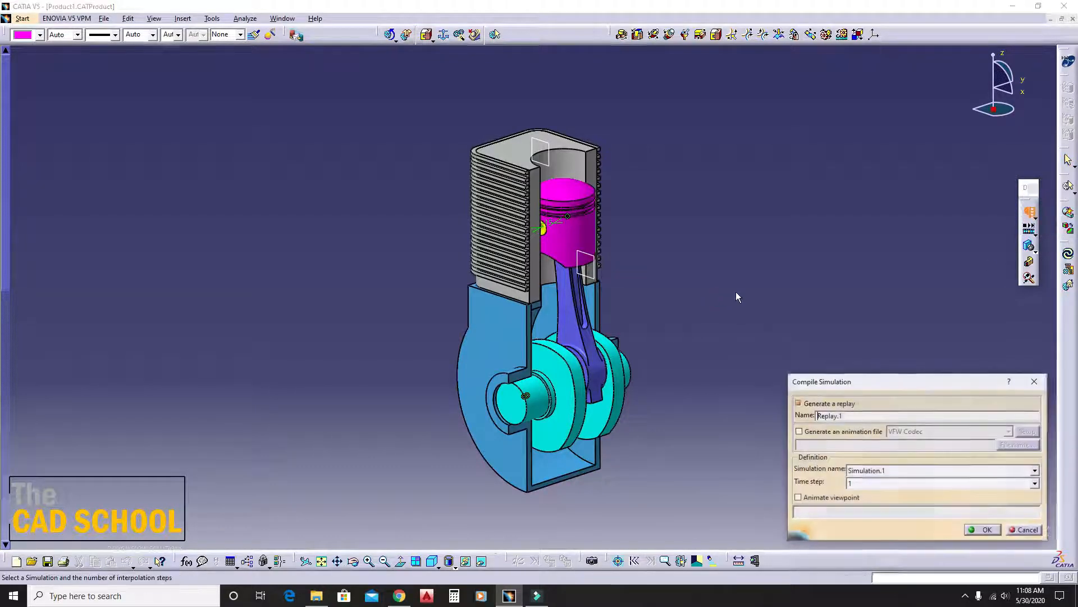
pyautogui.rightClick(595, 277)
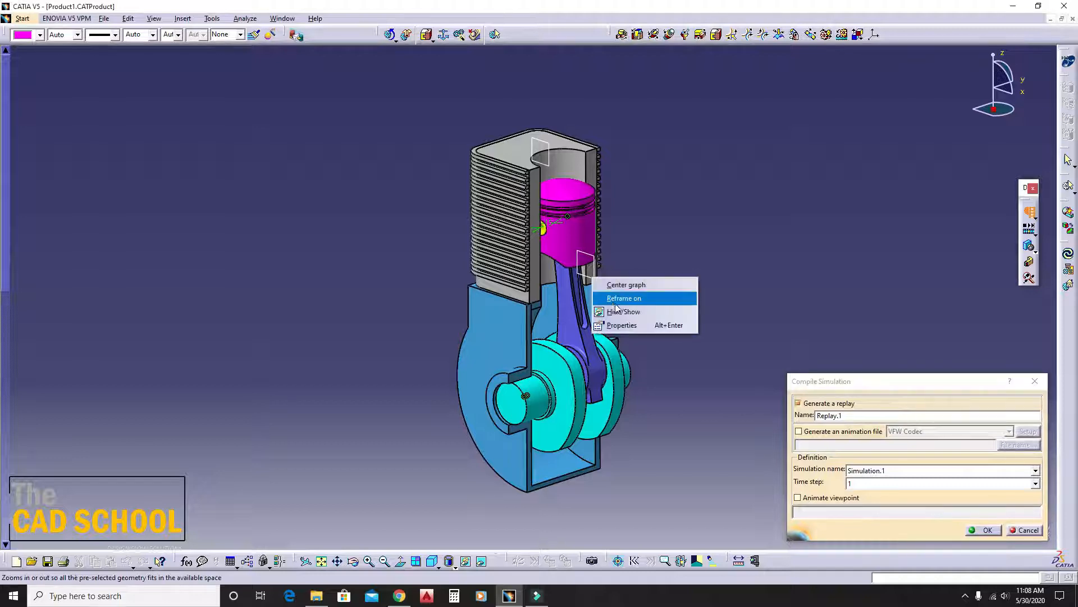
pyautogui.click(625, 312)
pyautogui.rightClick(549, 144)
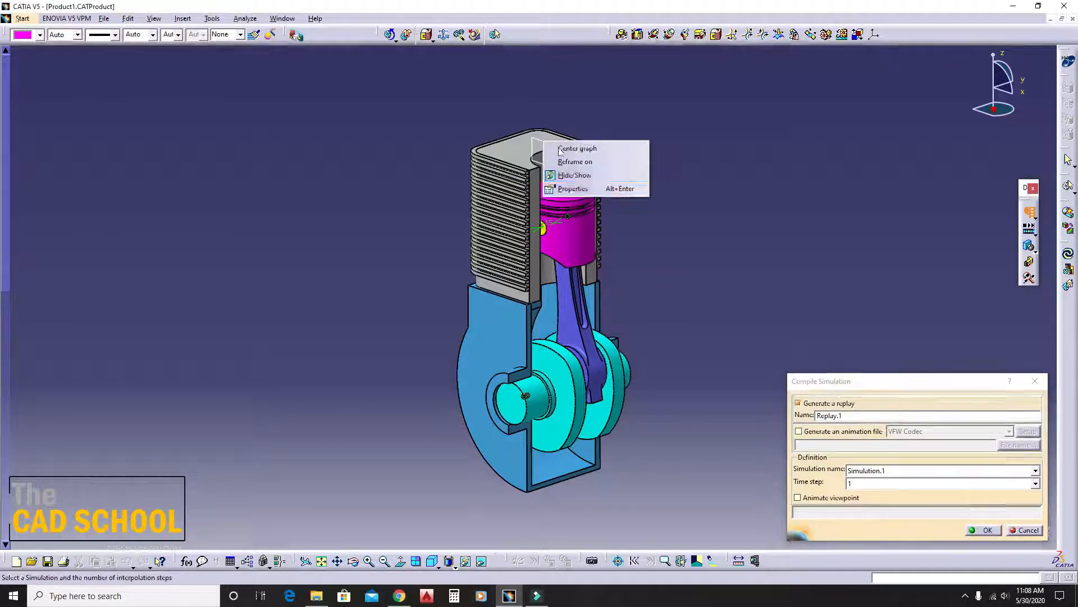
pyautogui.click(568, 173)
pyautogui.press('F3')
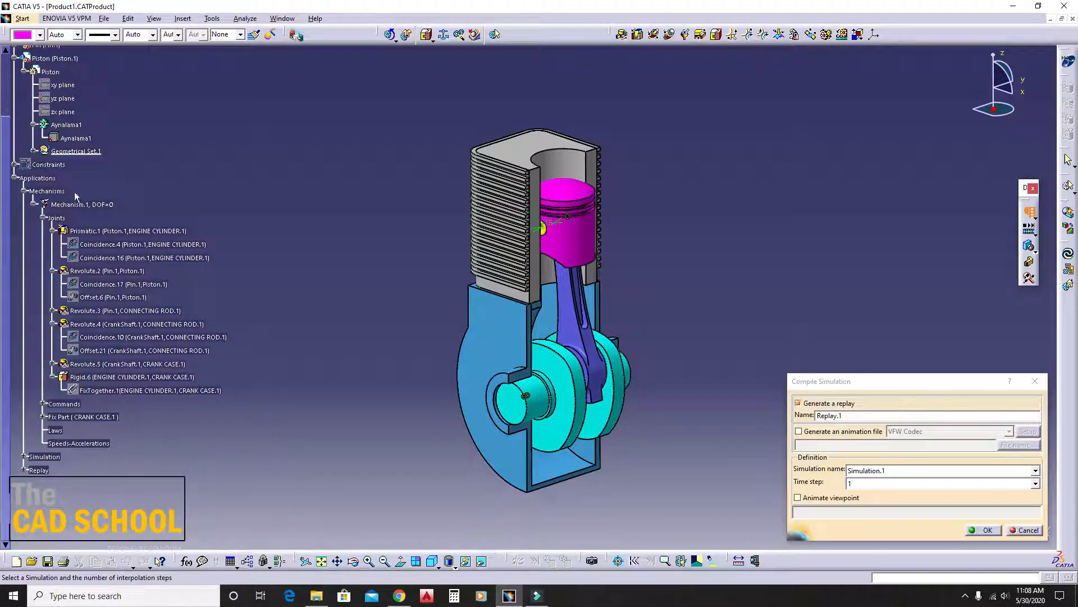
# Step: Hide the remaining constraint symbols around the piston pin, on the piston and on the crankshaft journal
pyautogui.rightClick(551, 226)
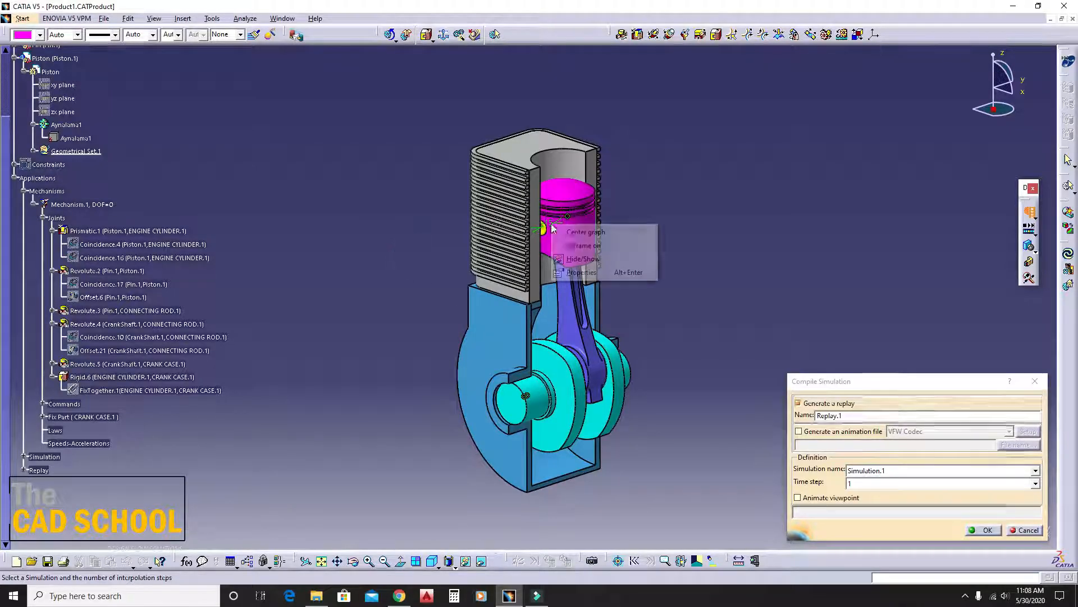
pyautogui.click(581, 260)
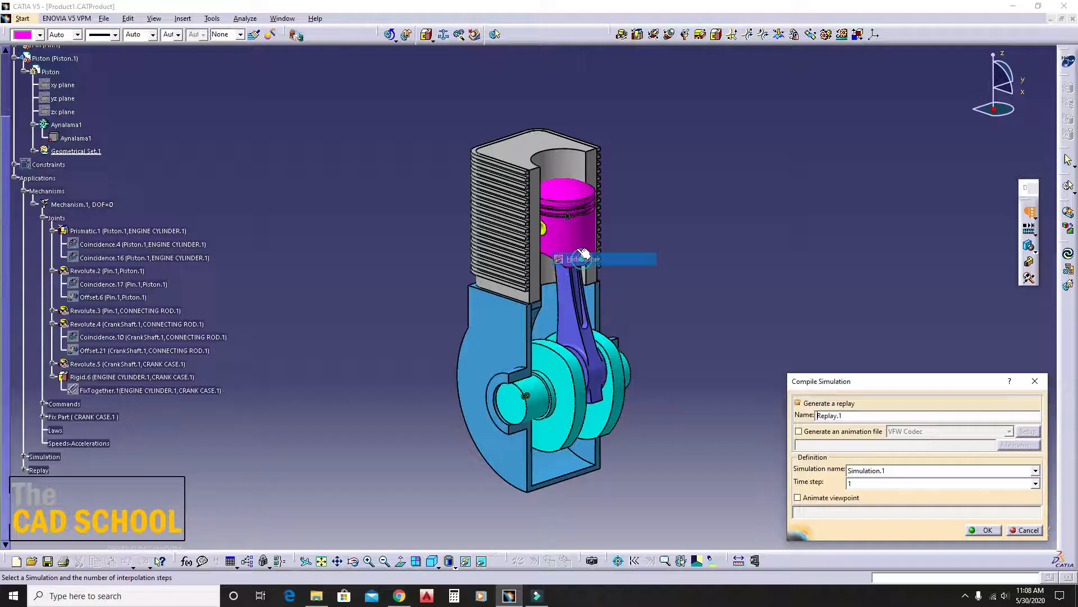
pyautogui.rightClick(568, 223)
pyautogui.click(585, 254)
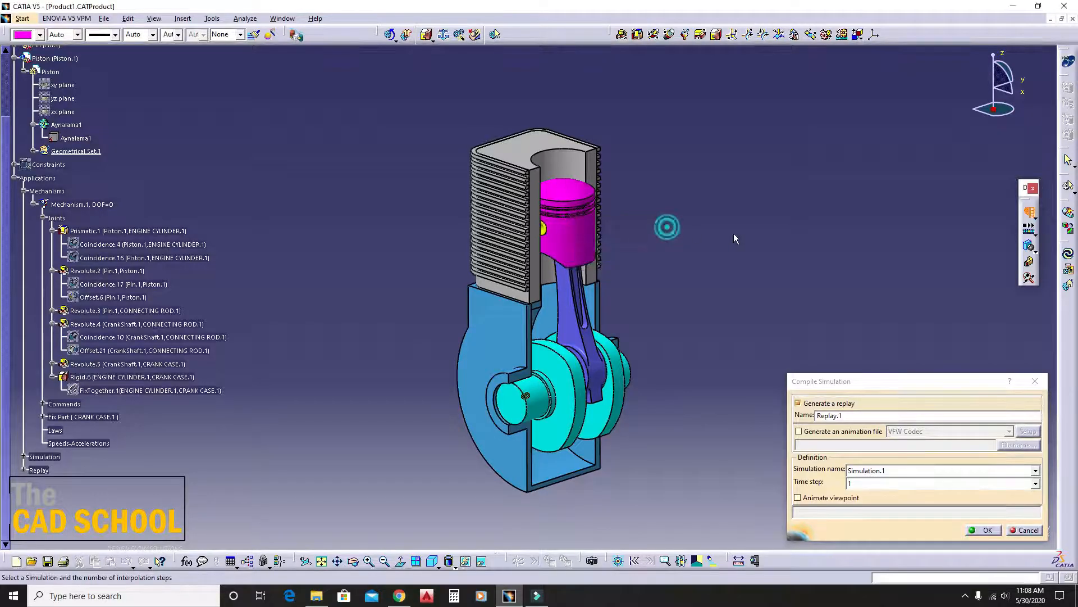
pyautogui.rightClick(525, 399)
pyautogui.click(544, 430)
pyautogui.moveTo(708, 258); pyautogui.dragTo(684, 227, button='middle')
# Step: Compile Simulation.1 into a replay with a time step of 0.01 and no animation file
pyautogui.click(822, 431)
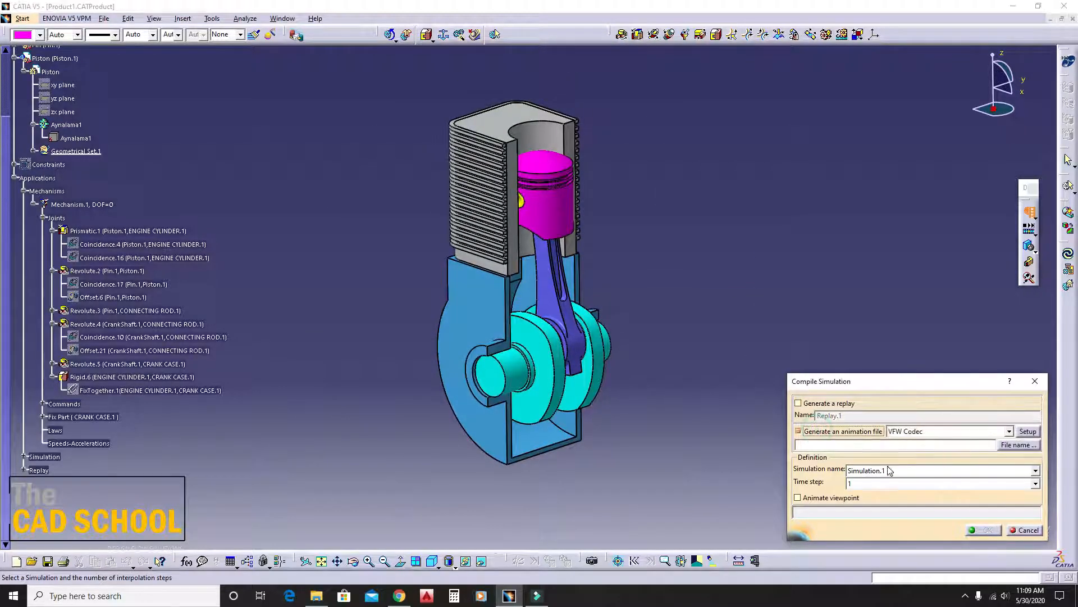
pyautogui.click(861, 487)
pyautogui.click(870, 533)
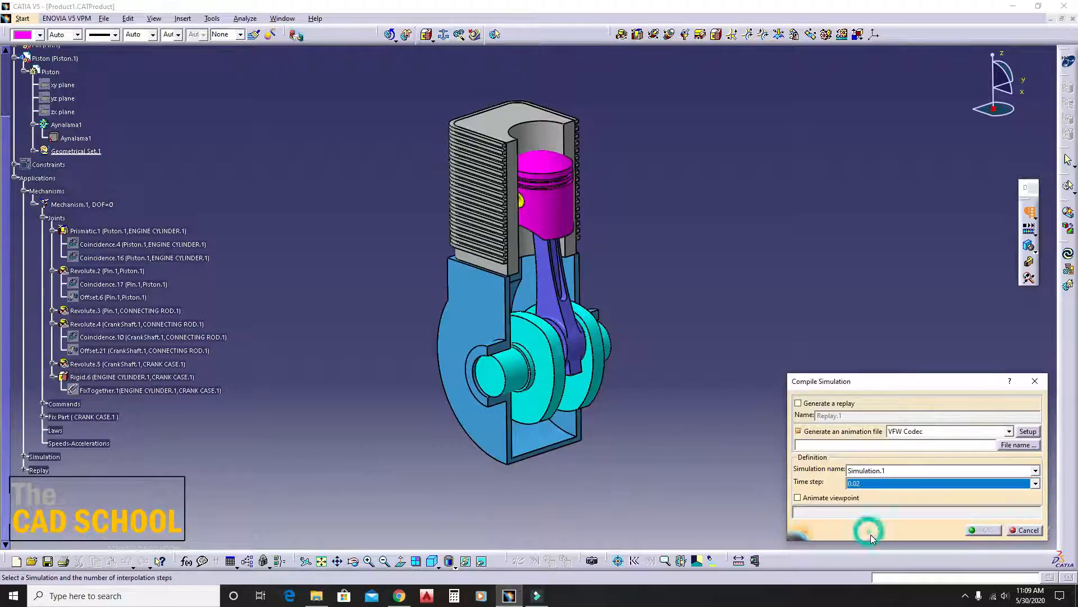
pyautogui.click(866, 483)
pyautogui.click(865, 543)
pyautogui.click(799, 431)
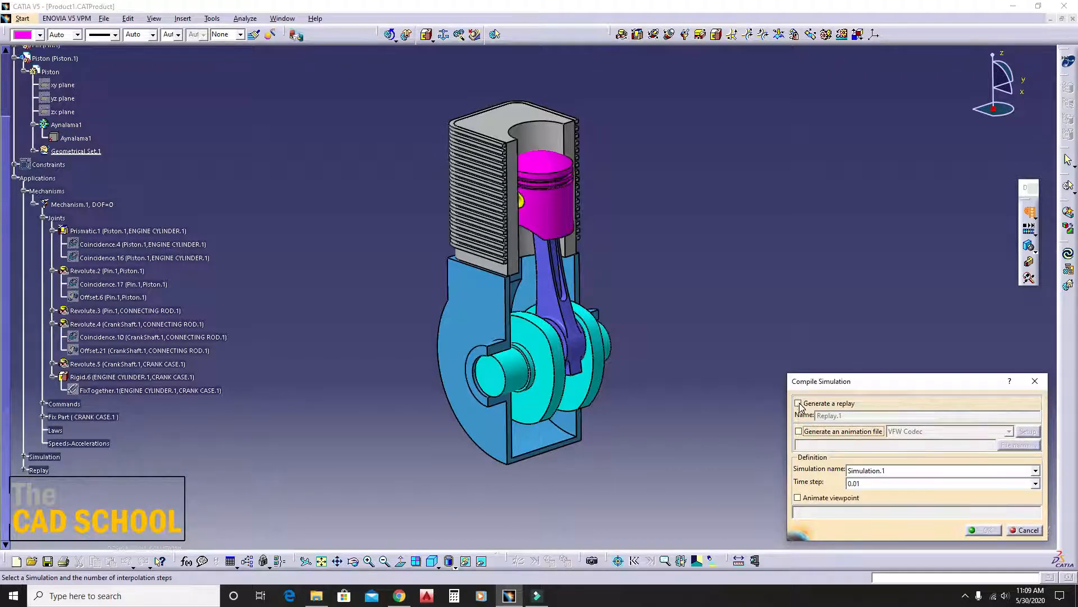
pyautogui.click(798, 404)
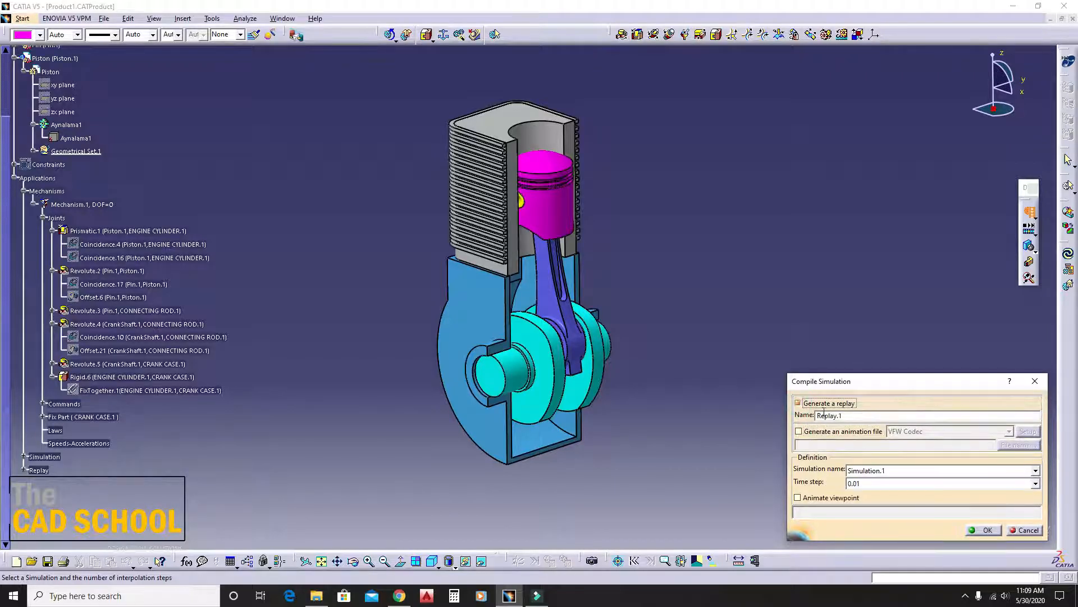
pyautogui.click(984, 530)
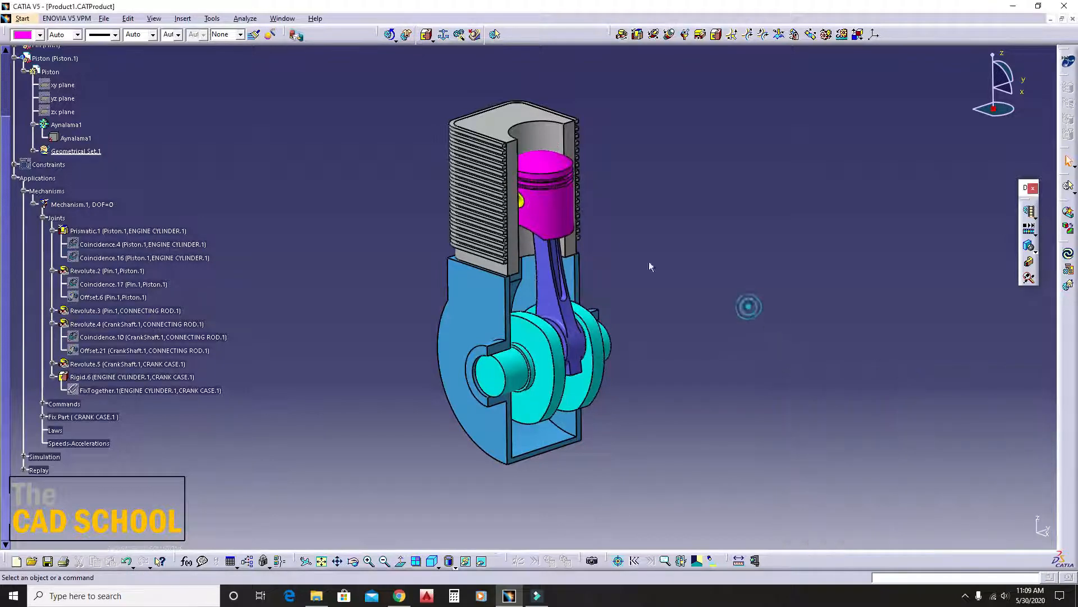
pyautogui.moveTo(585, 177); pyautogui.dragTo(613, 204, button='middle')
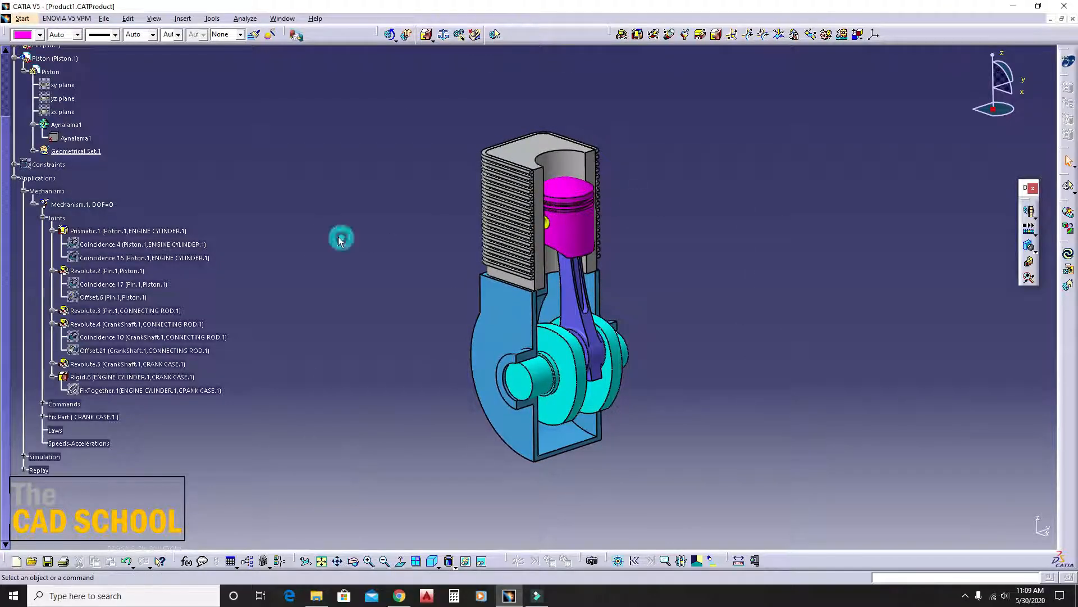
# Step: Save the assembly with Save Management as Product1 in the SINGLE CYLINDER ENGINE folder, overwriting the existing file, along with its modified parts
pyautogui.scroll(5, 331, 242)
pyautogui.click(104, 19)
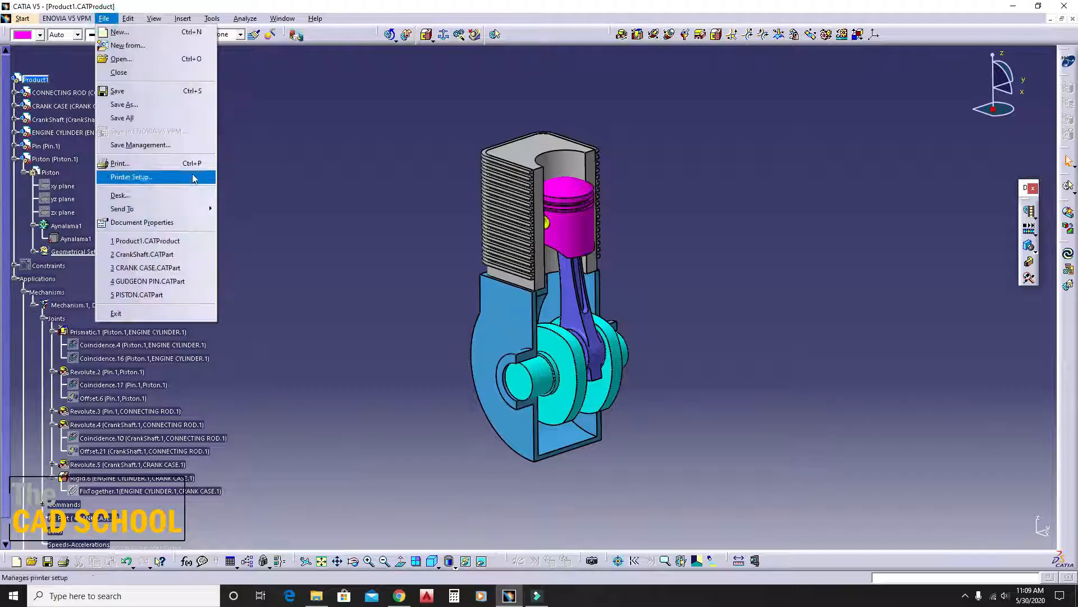
pyautogui.click(152, 146)
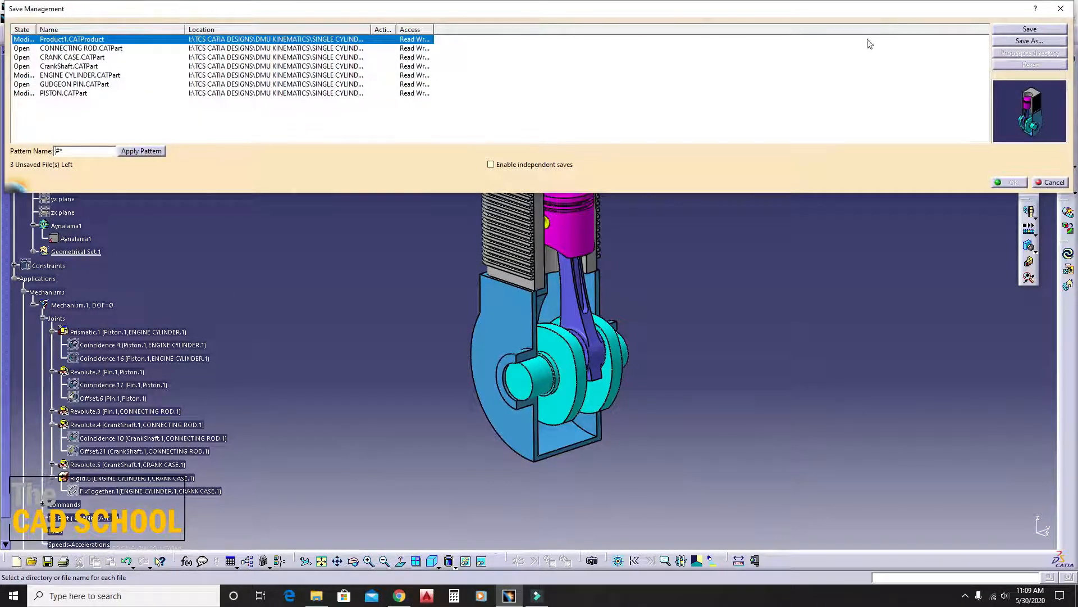
pyautogui.click(1029, 42)
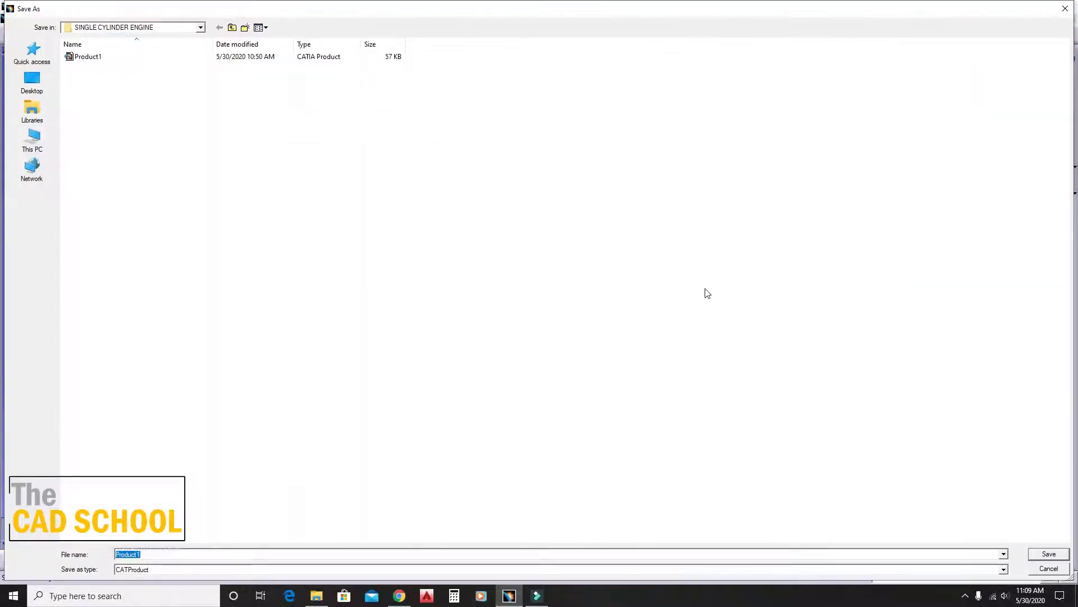
pyautogui.click(1043, 555)
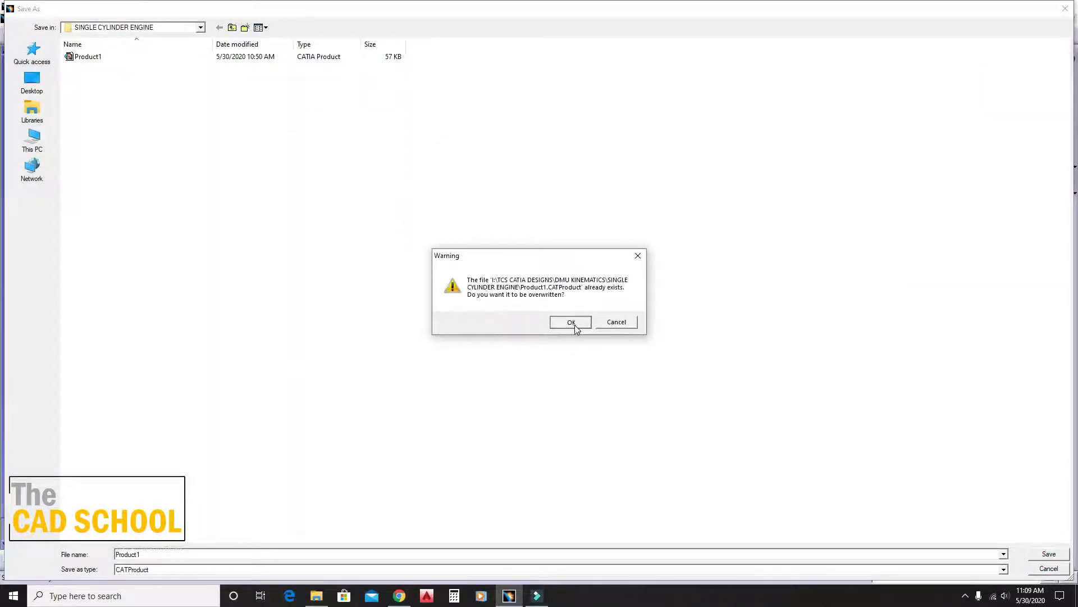
pyautogui.click(572, 323)
pyautogui.click(1011, 181)
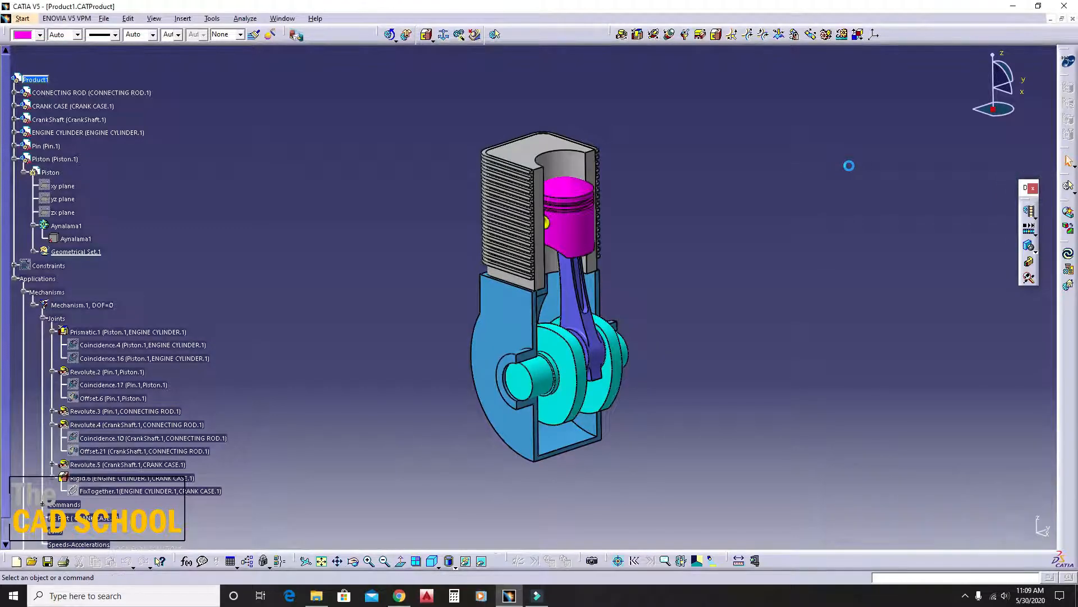
# Step: Close the assembly and reopen Product1 from the SINGLE CYLINDER ENGINE folder in File Explorer
pyautogui.click(1072, 19)
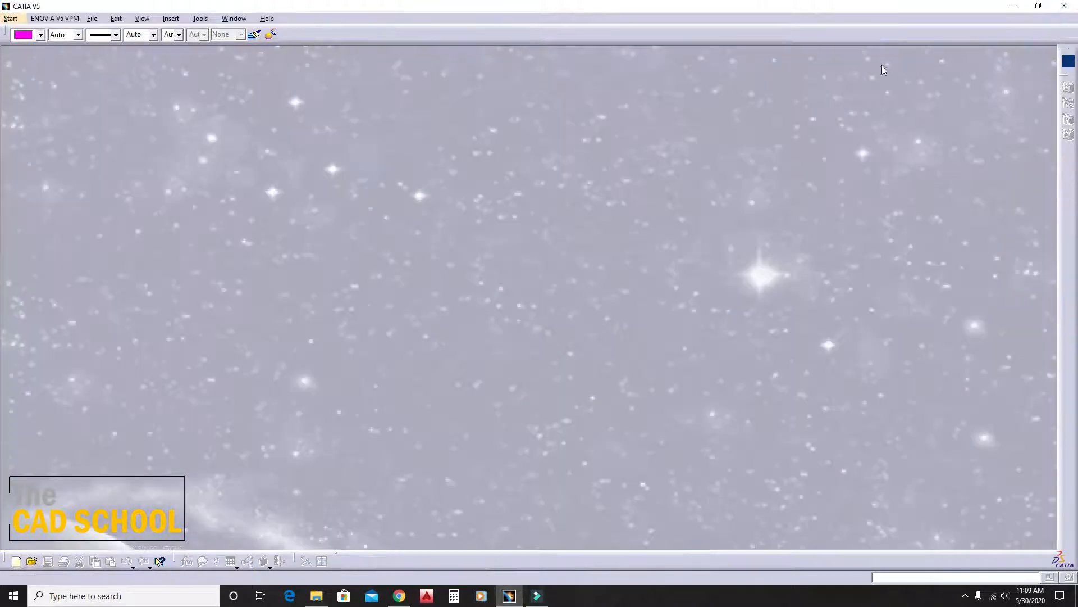
pyautogui.click(1014, 7)
pyautogui.click(320, 594)
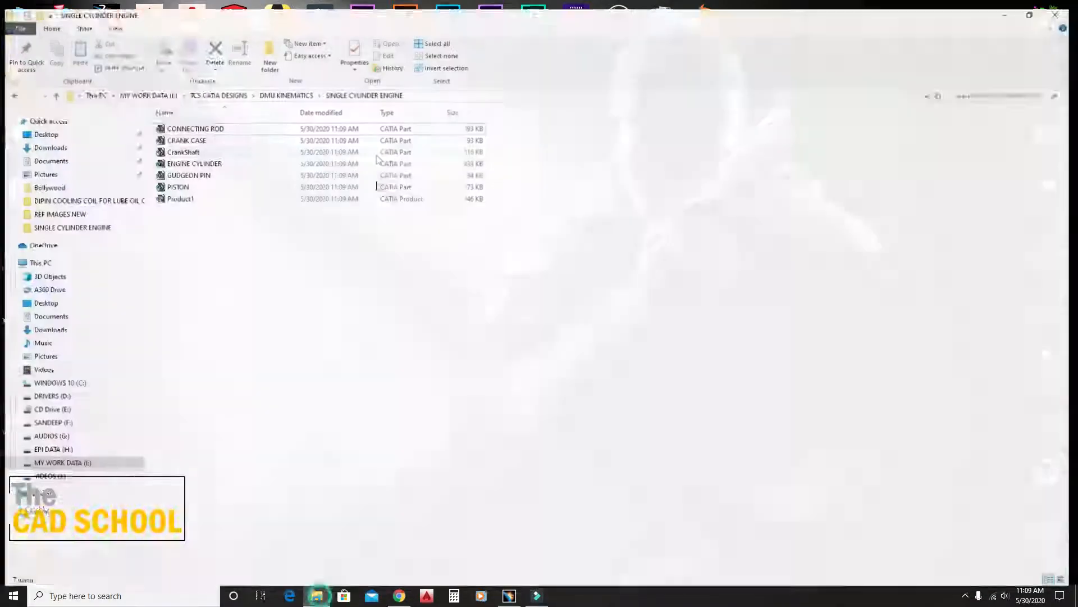
pyautogui.doubleClick(185, 193)
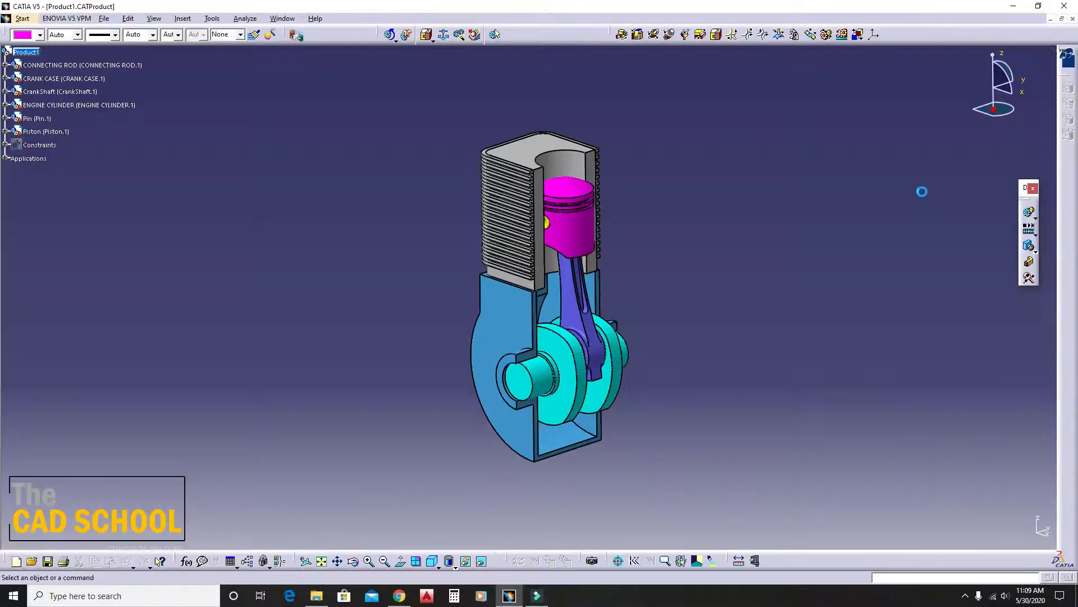
# Step: Open Replay.1 from the product's applications and play it in a loop at x 1 speed
pyautogui.click(5, 159)
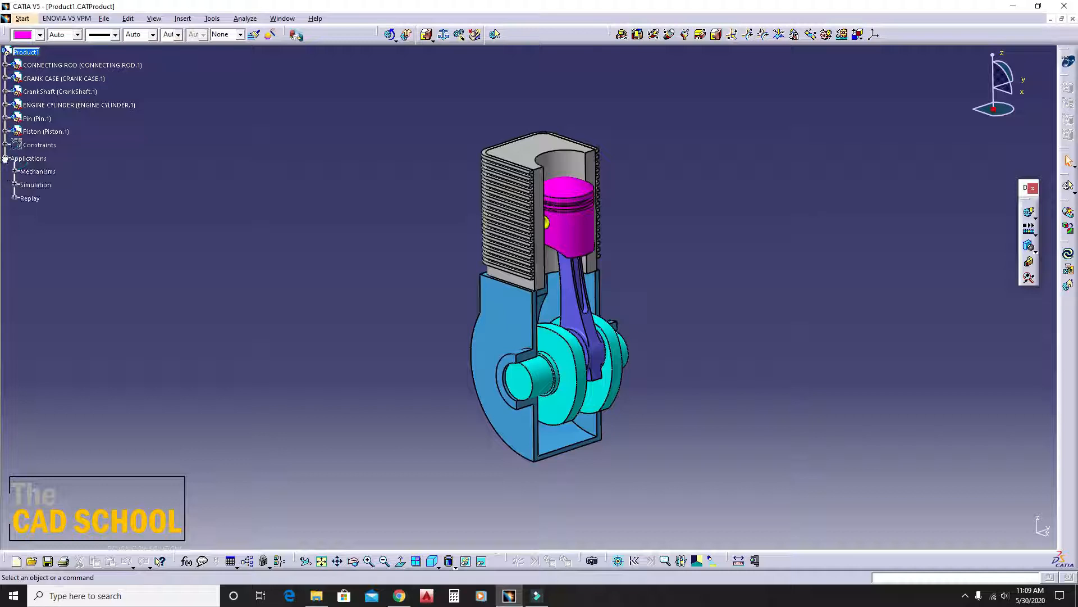
pyautogui.click(15, 197)
pyautogui.doubleClick(59, 214)
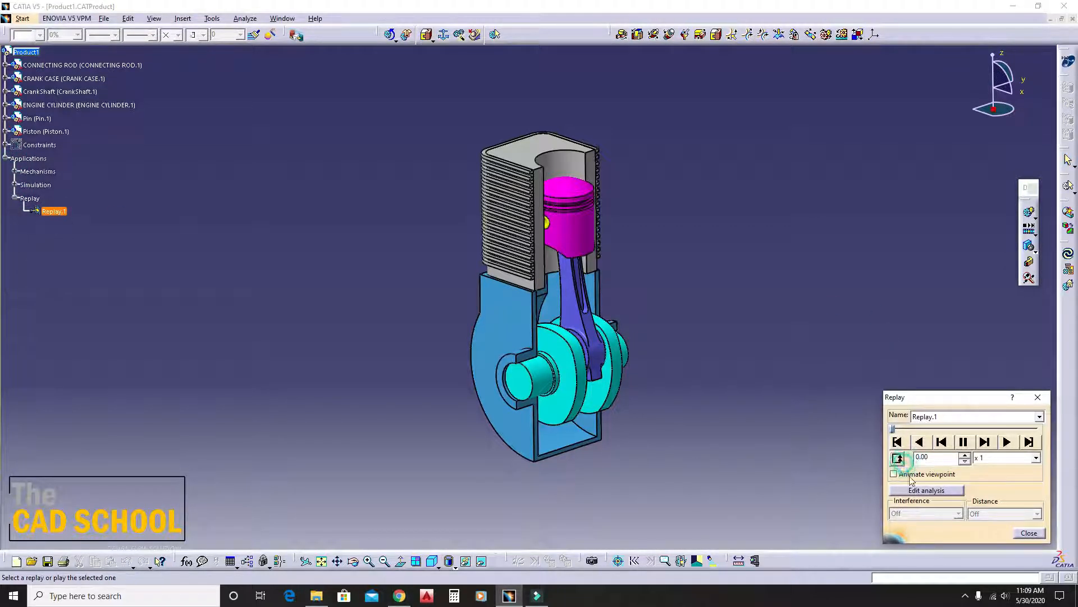
pyautogui.click(1010, 457)
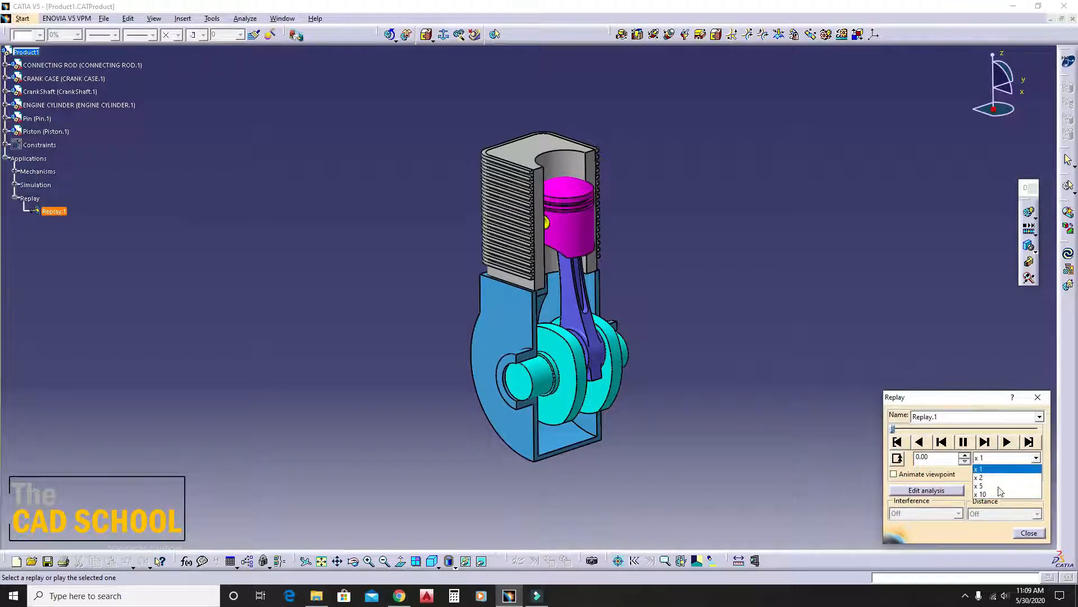
pyautogui.click(980, 399)
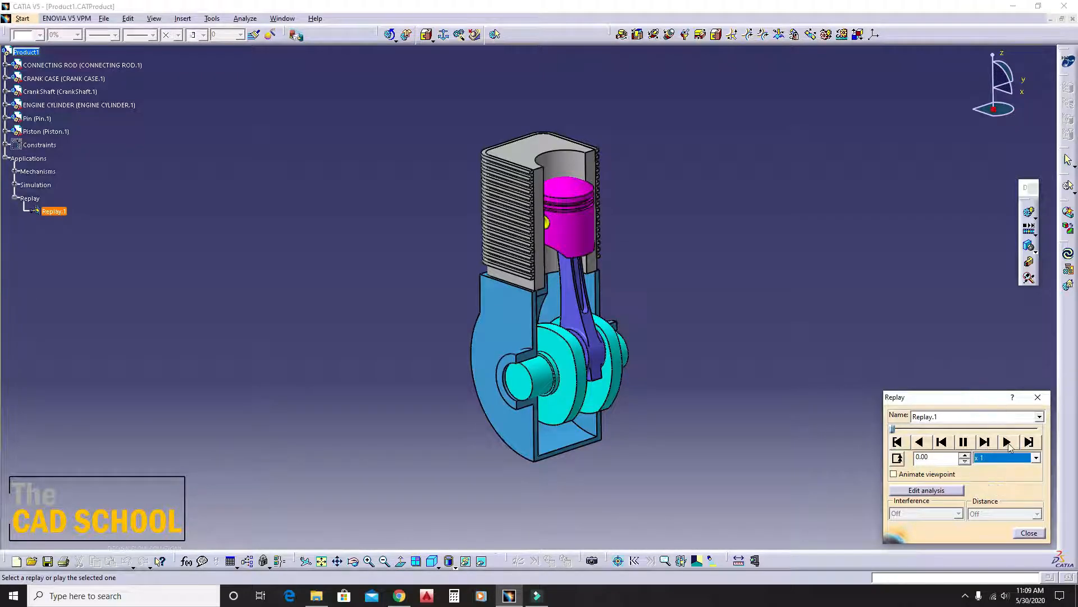
pyautogui.click(1007, 442)
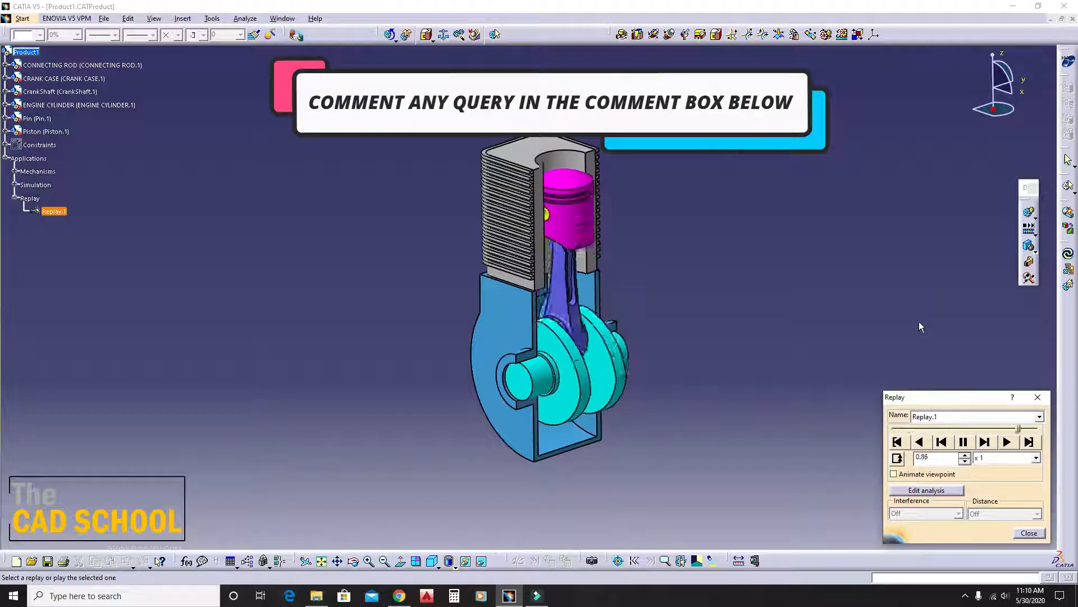
# Step: Watch the running replay at x 5 speed and finally at x 2
pyautogui.click(1036, 458)
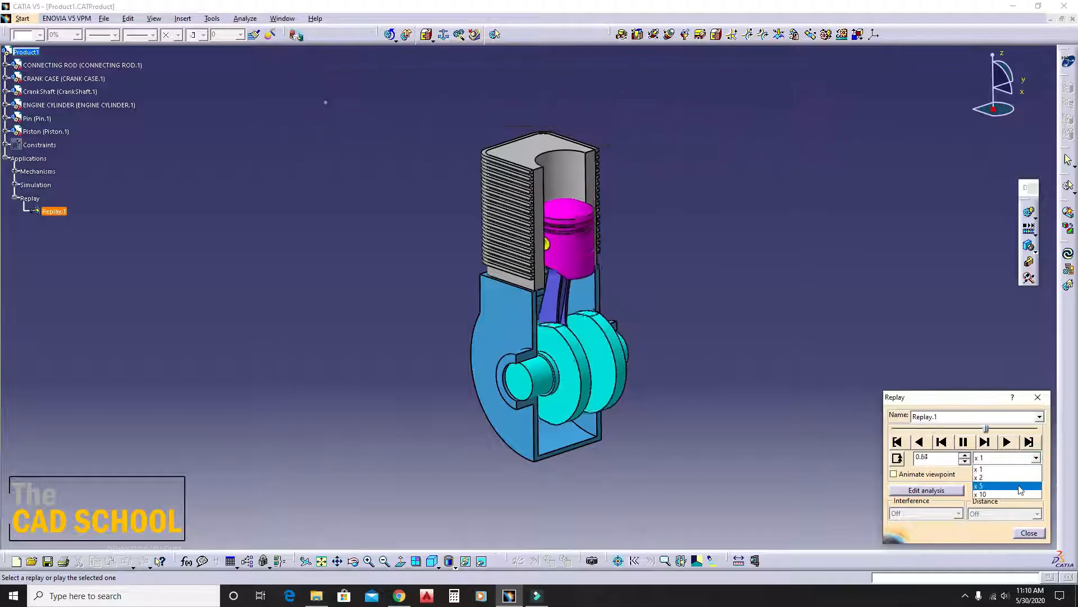
pyautogui.click(1014, 477)
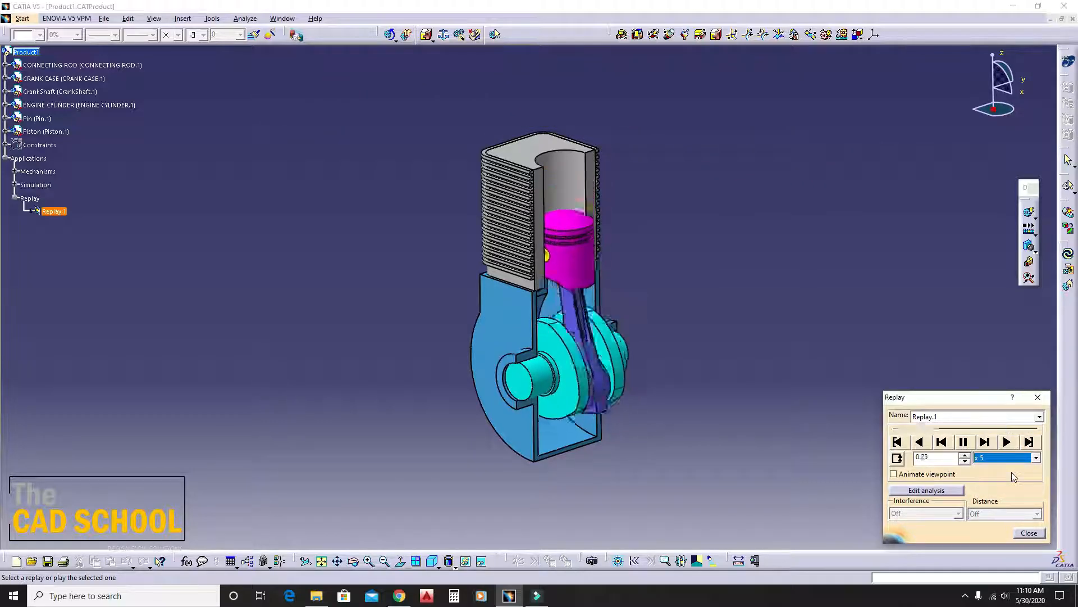
pyautogui.click(1014, 457)
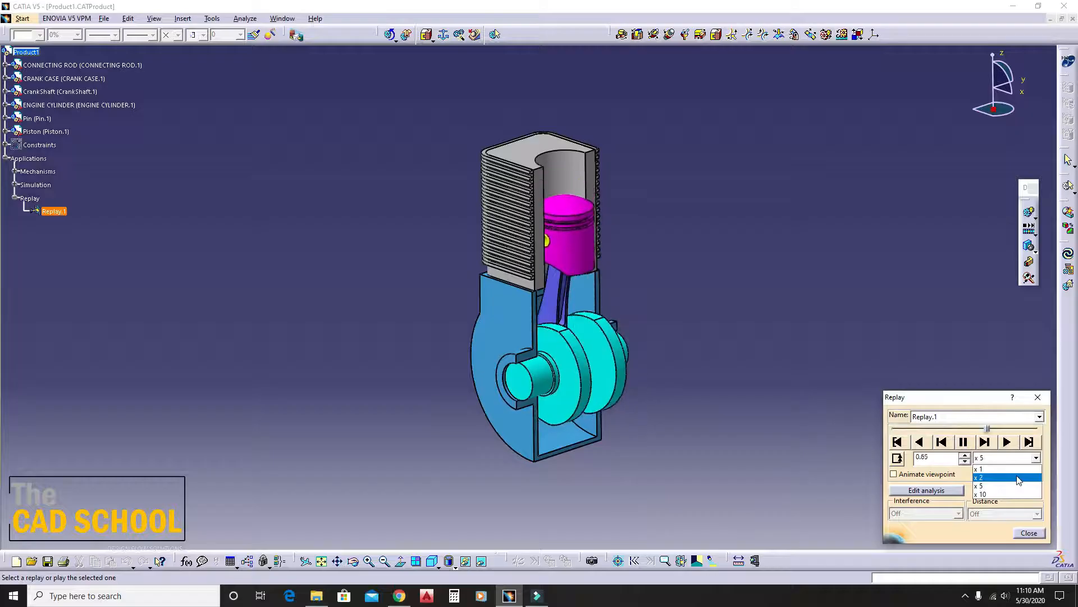
pyautogui.click(1019, 477)
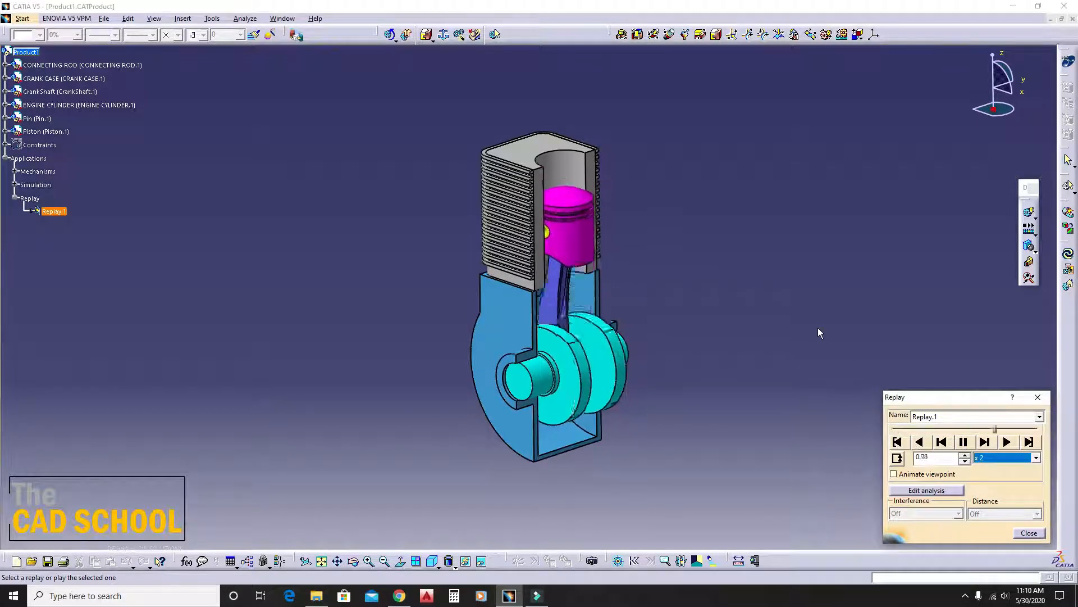